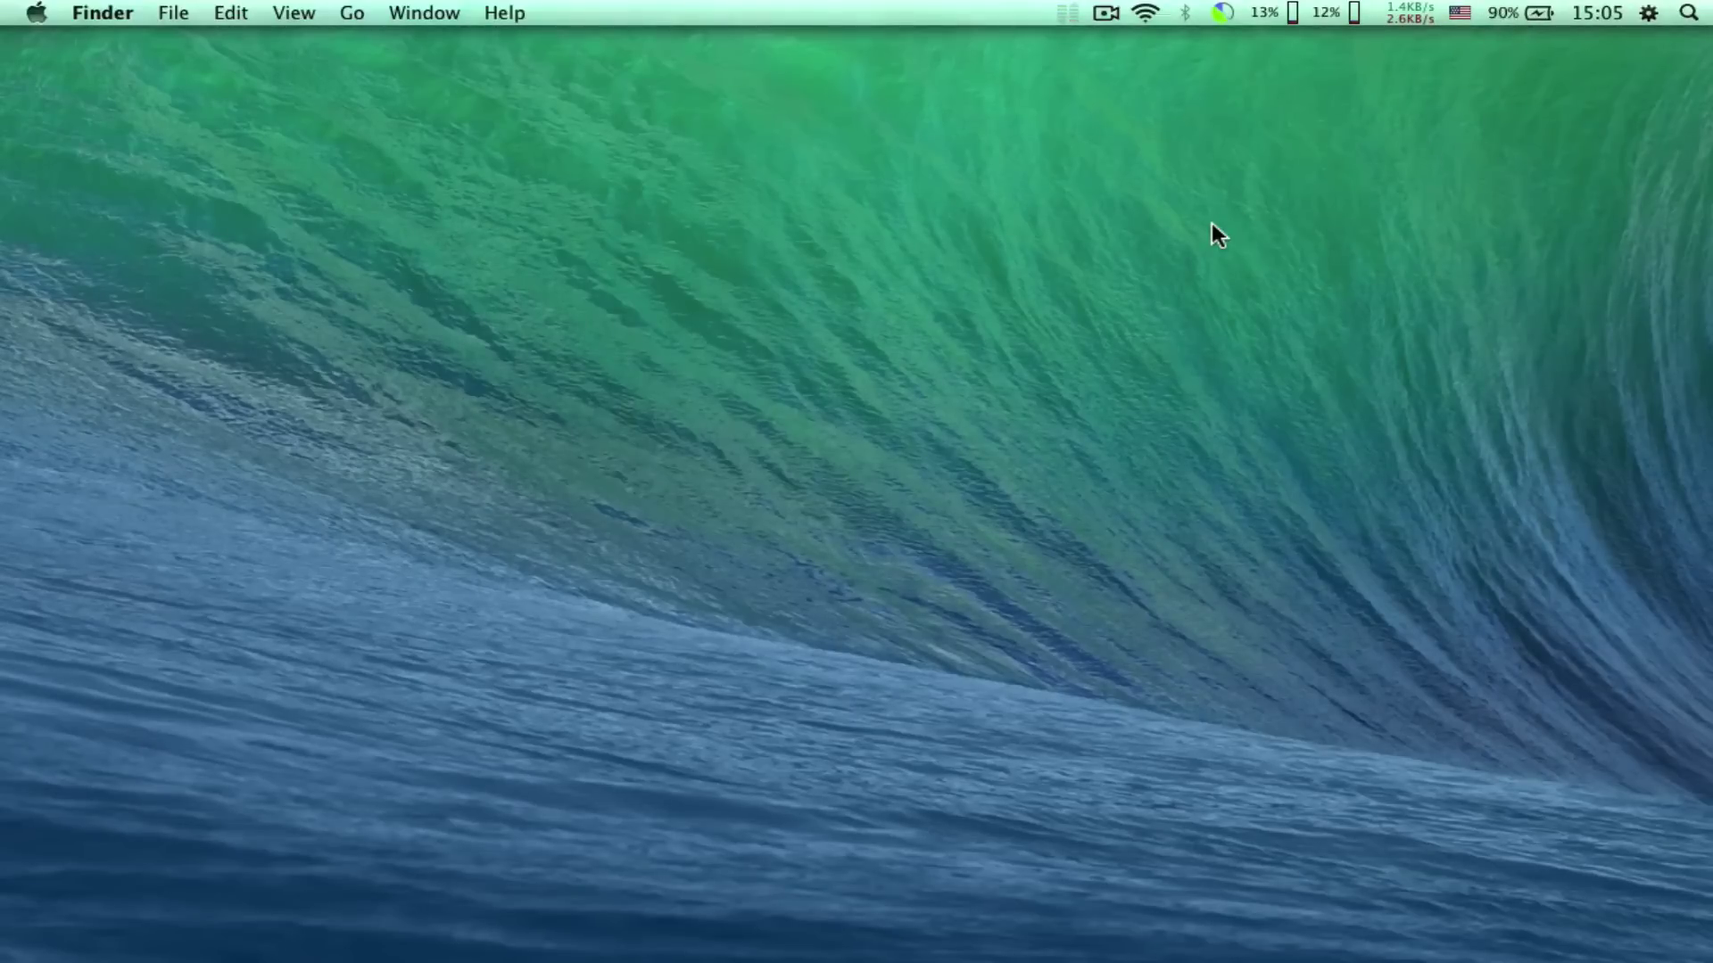
Step: Untick Hide for iTunesHelper and Android File Transfer Agent in Users & Groups login items
key(super+space)
text(sys)
key(Return)
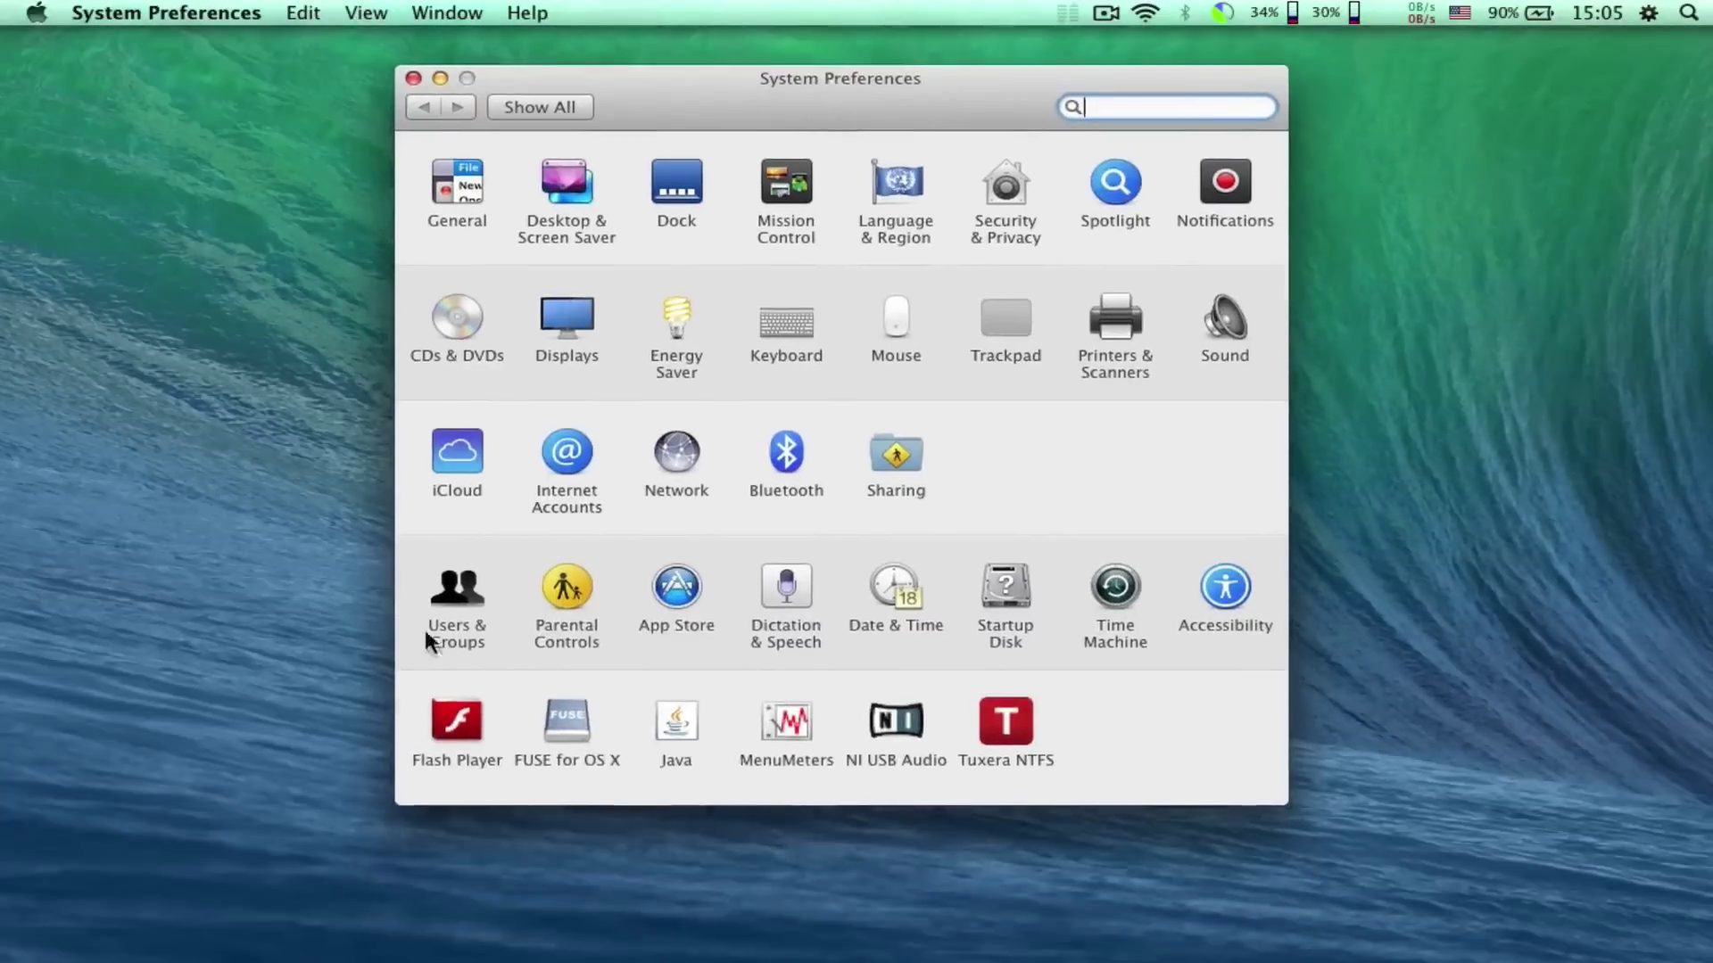
click(455, 603)
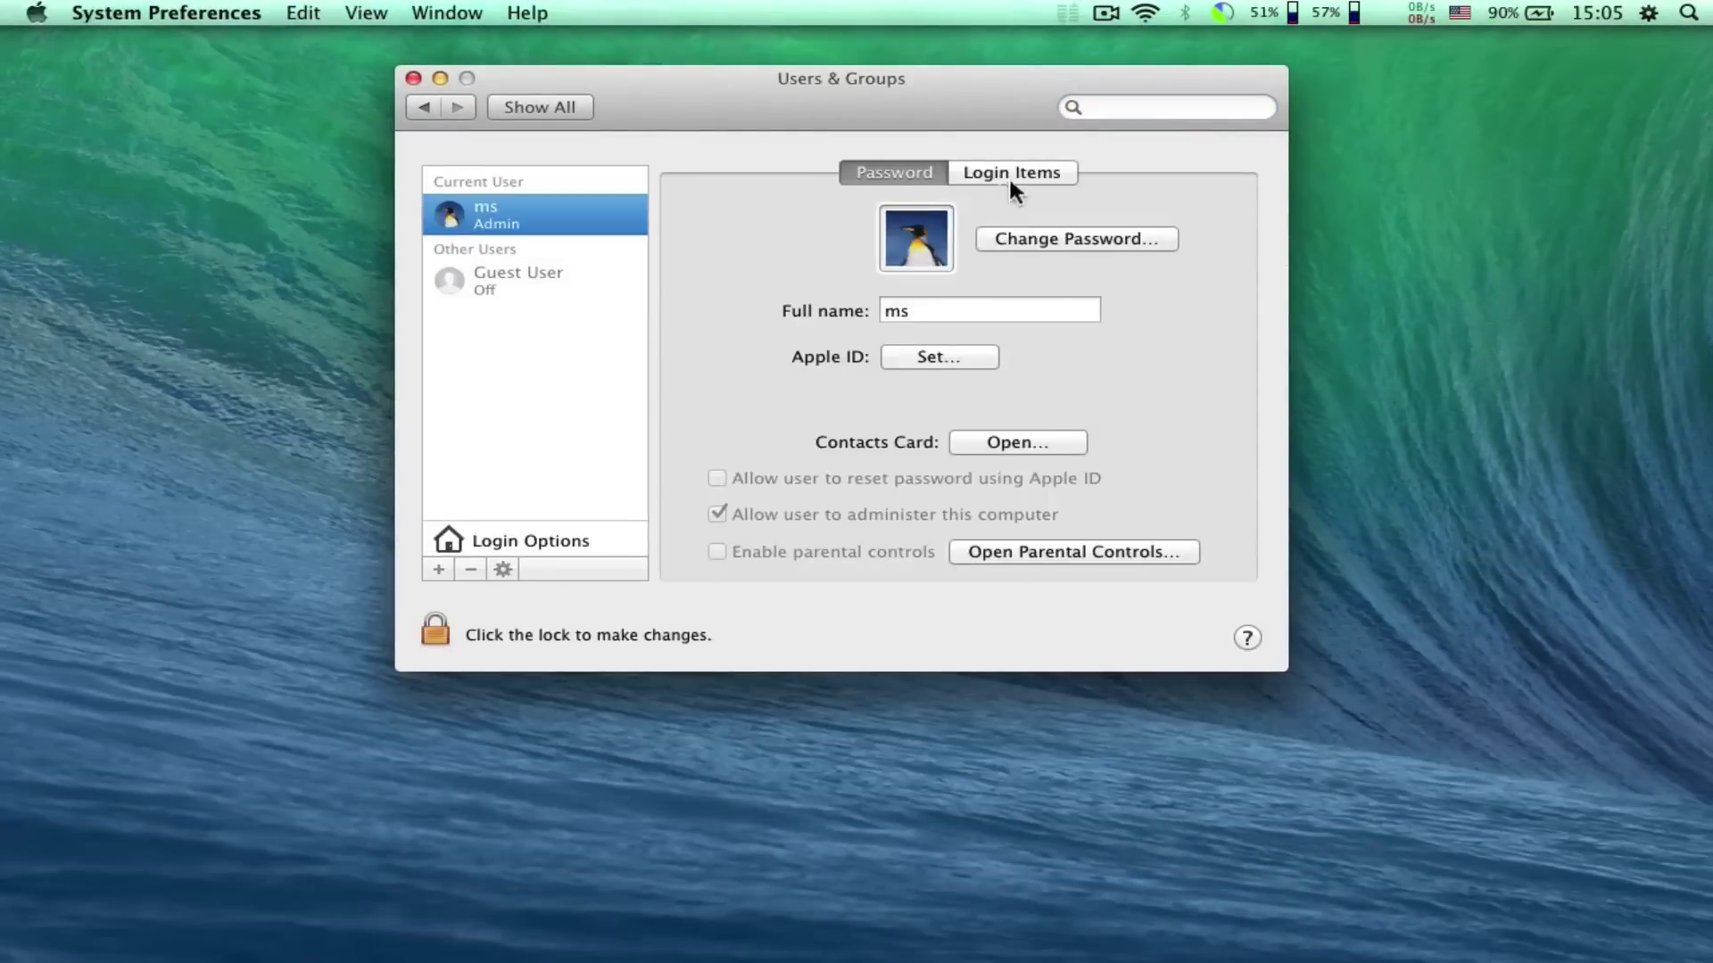
click(1011, 174)
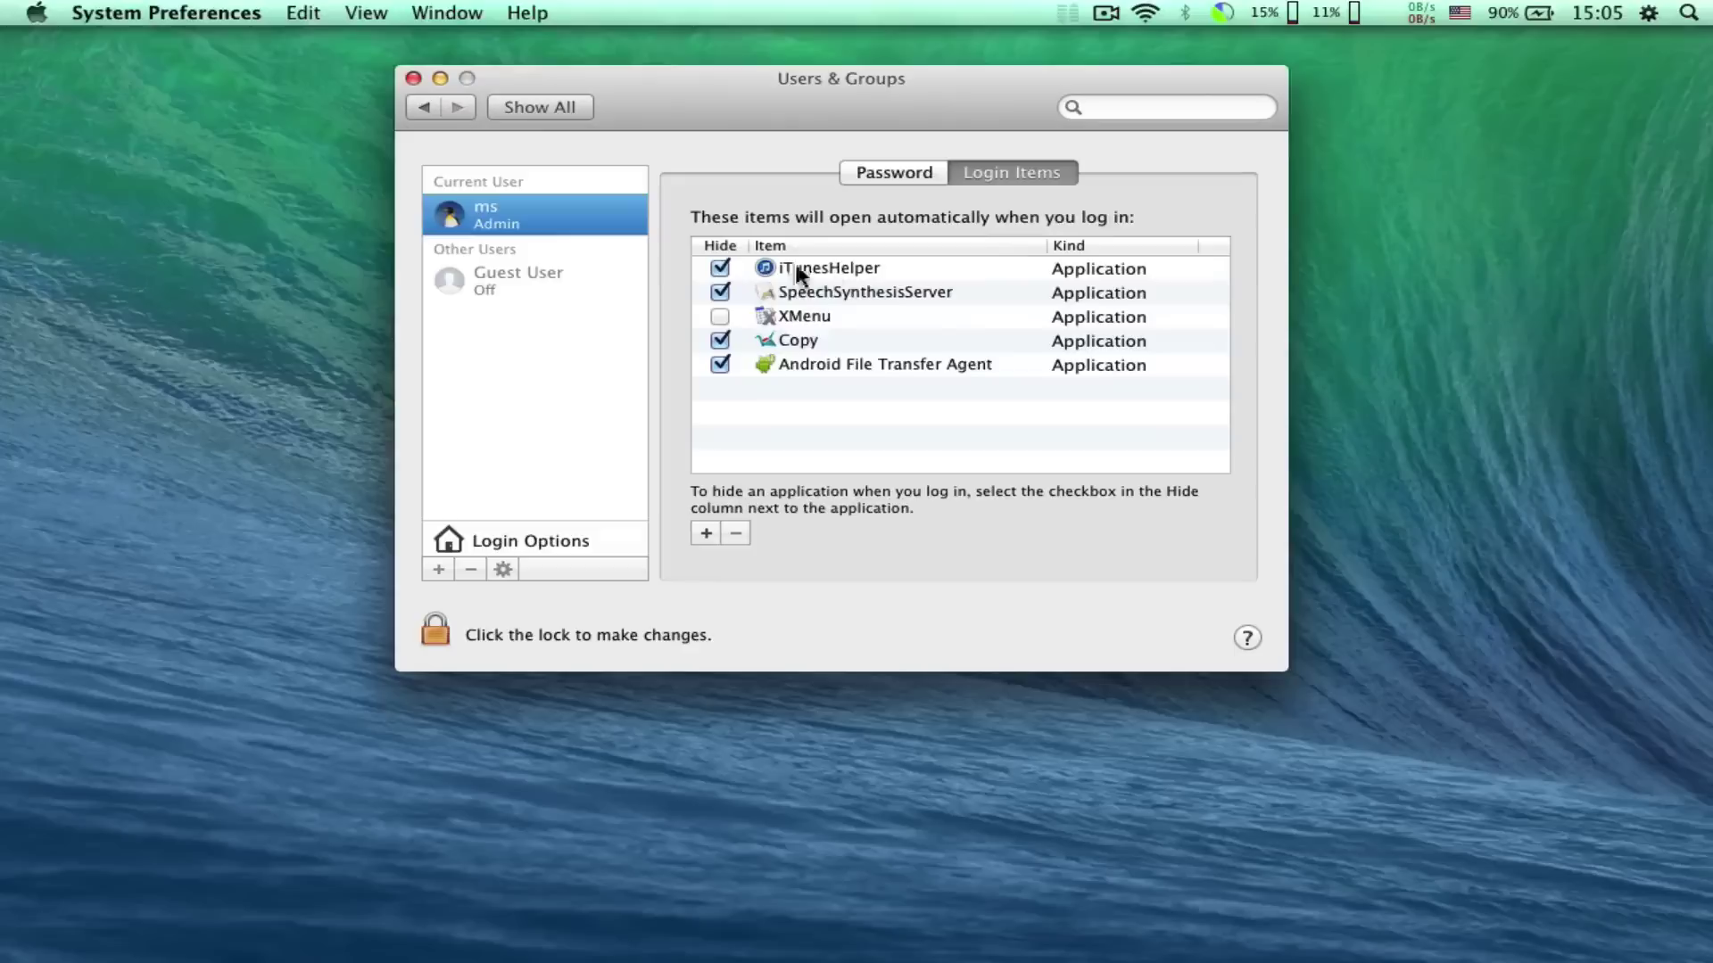
click(721, 268)
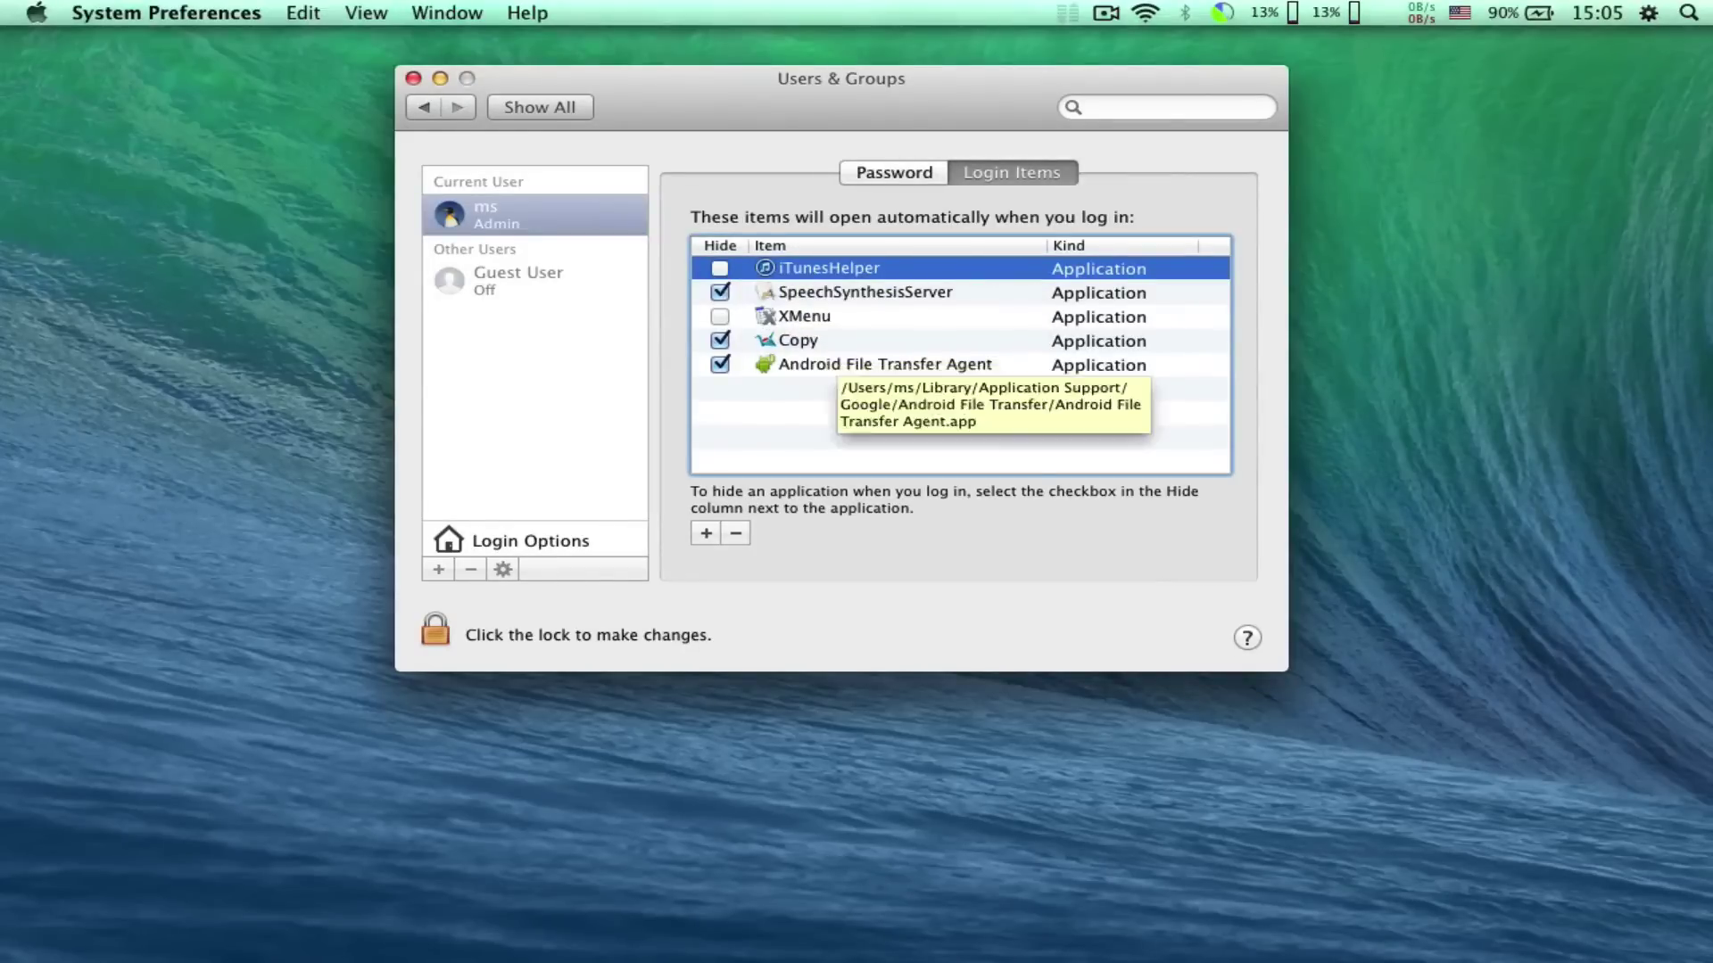
click(721, 365)
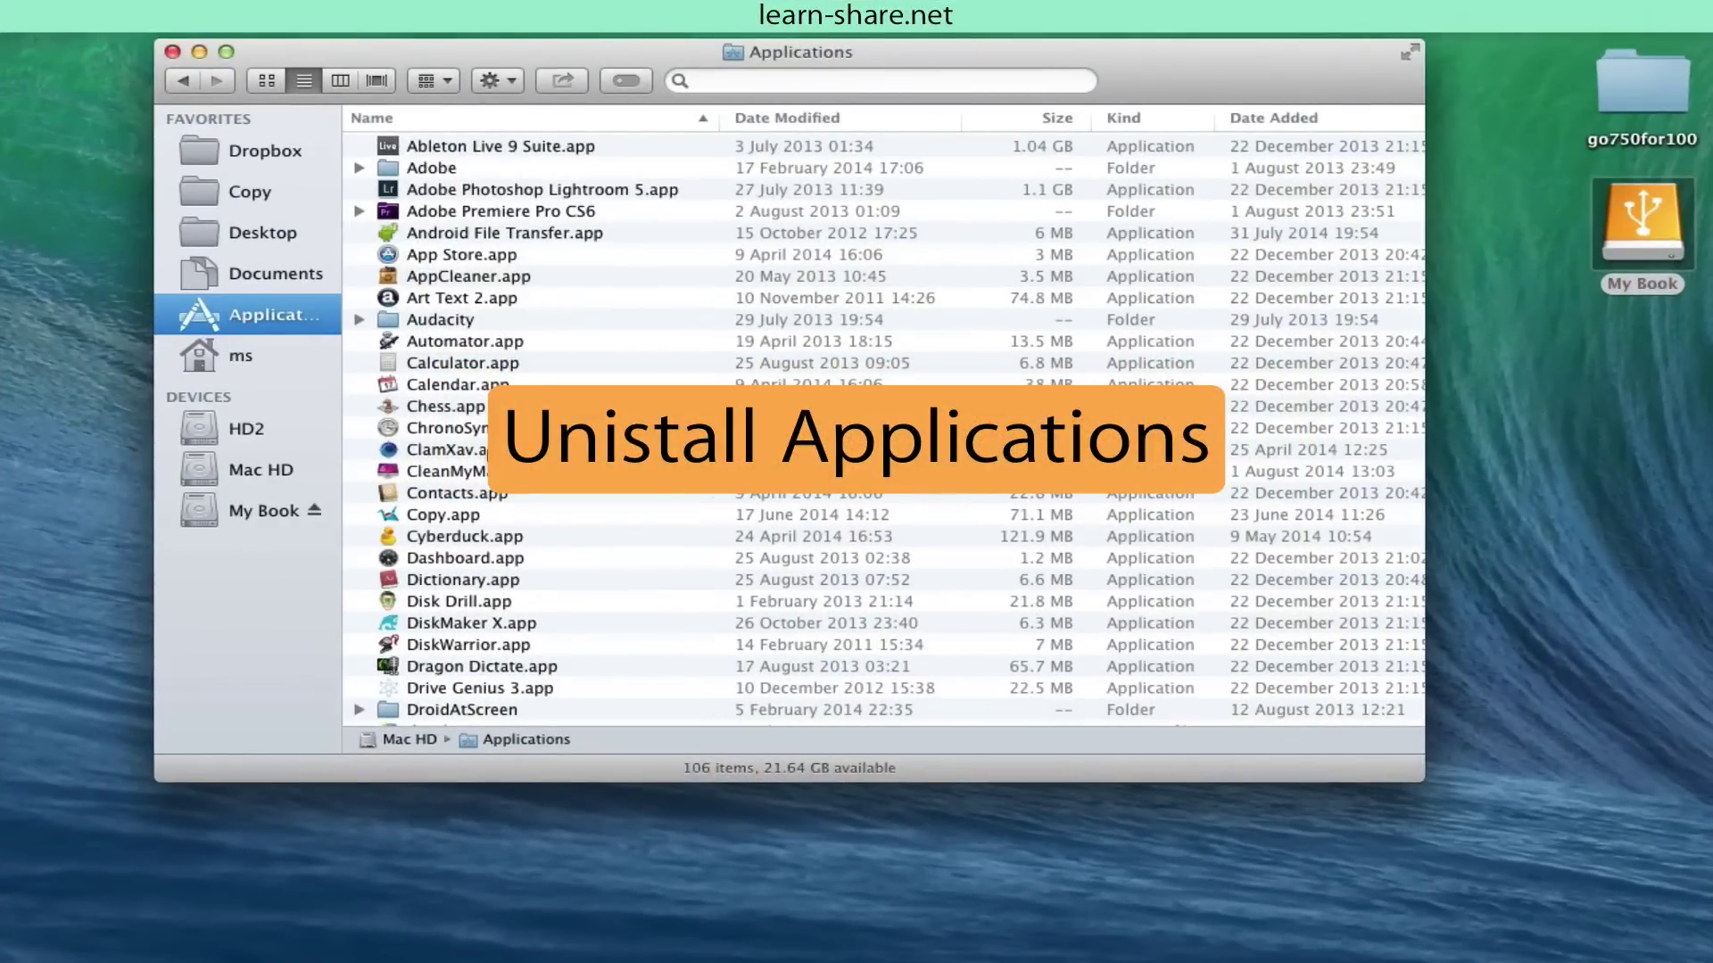
Step: Remove Disk Drill with AppCleaner, deleting the app with its preferences and log files
double_click(449, 276)
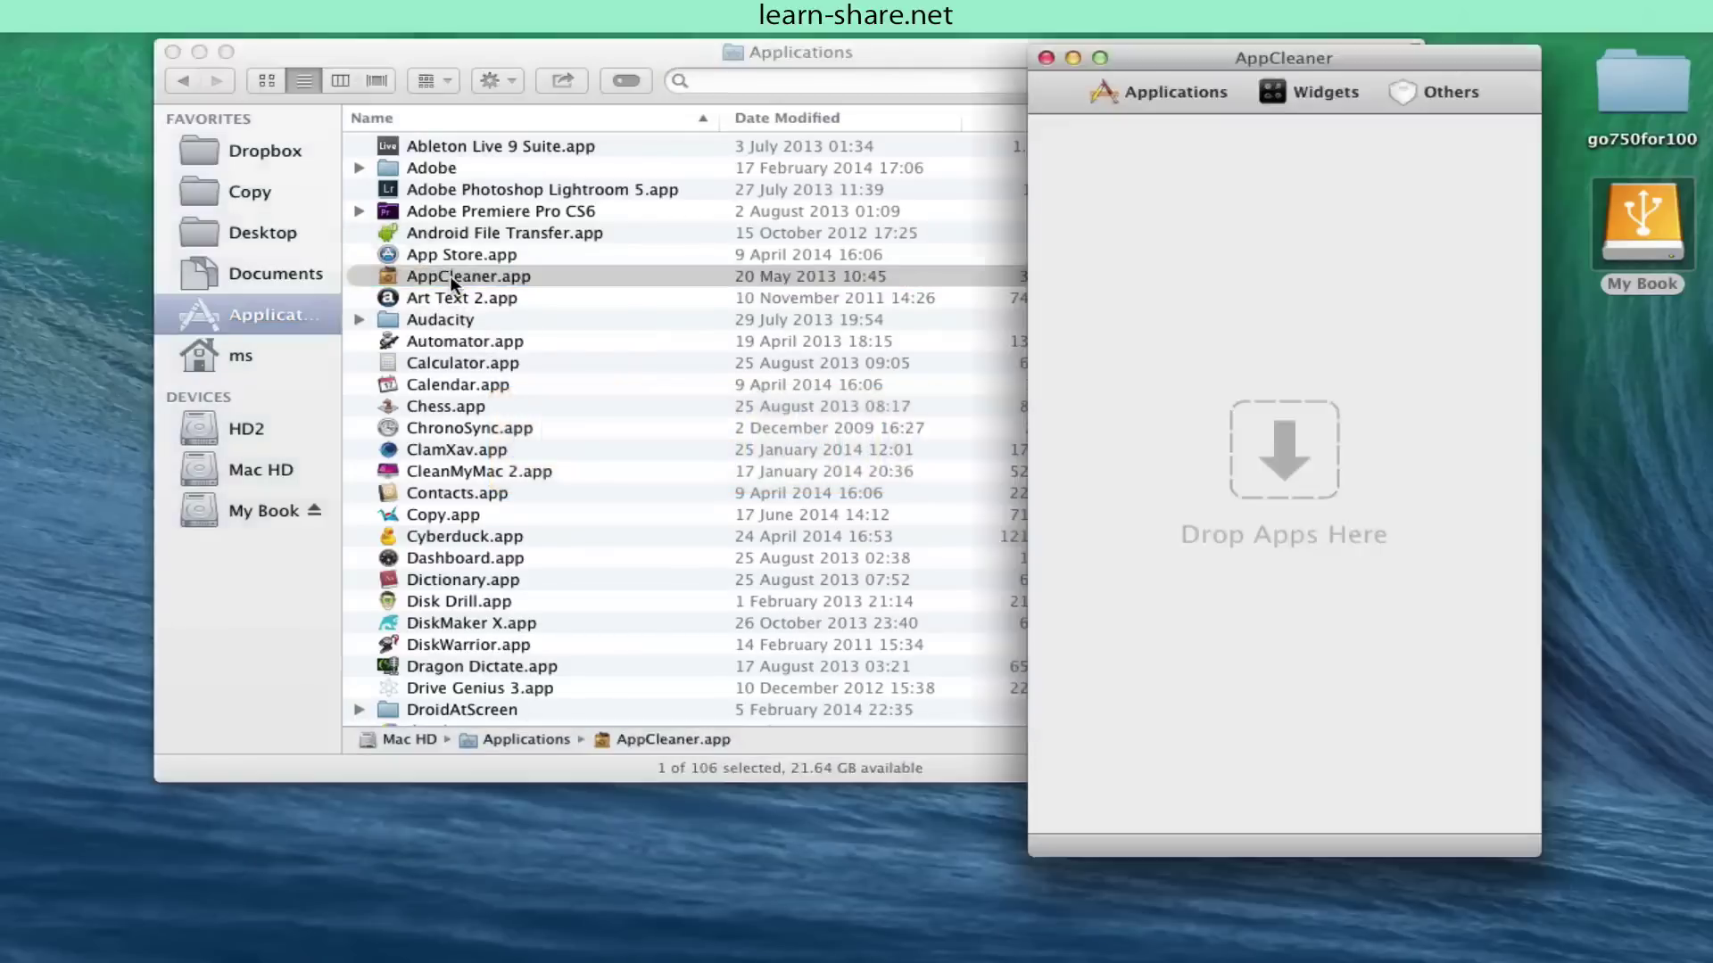
drag(1154, 58, 1238, 83)
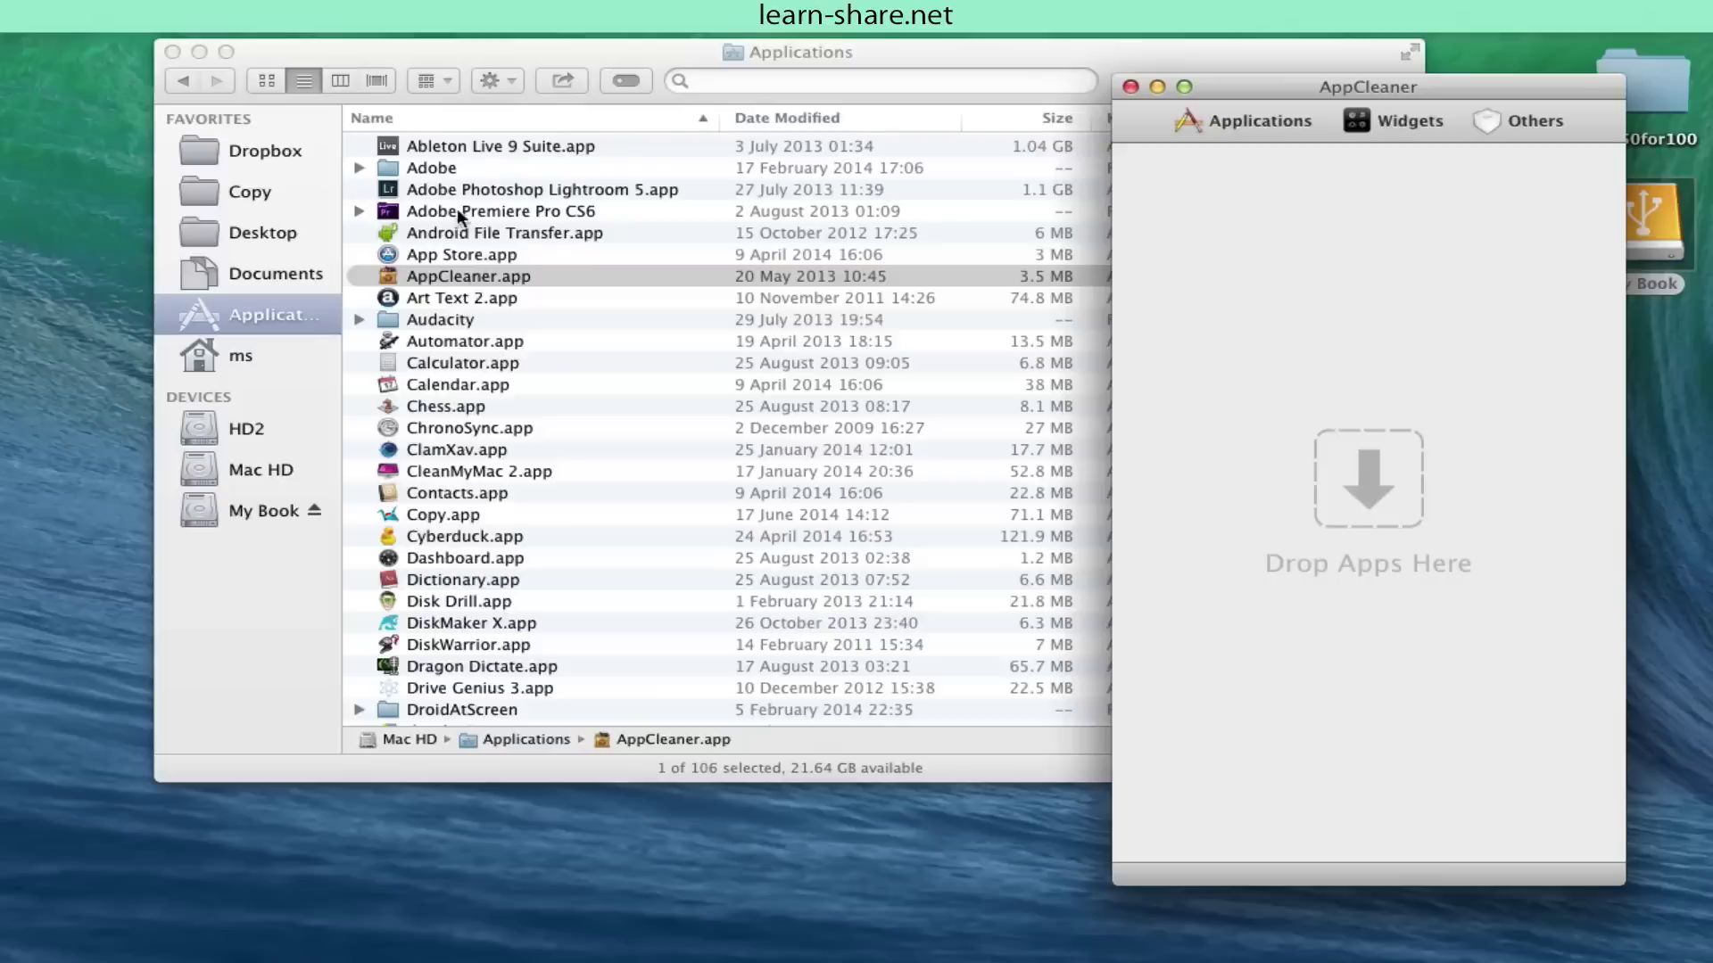
scroll(453, 493, down, 4)
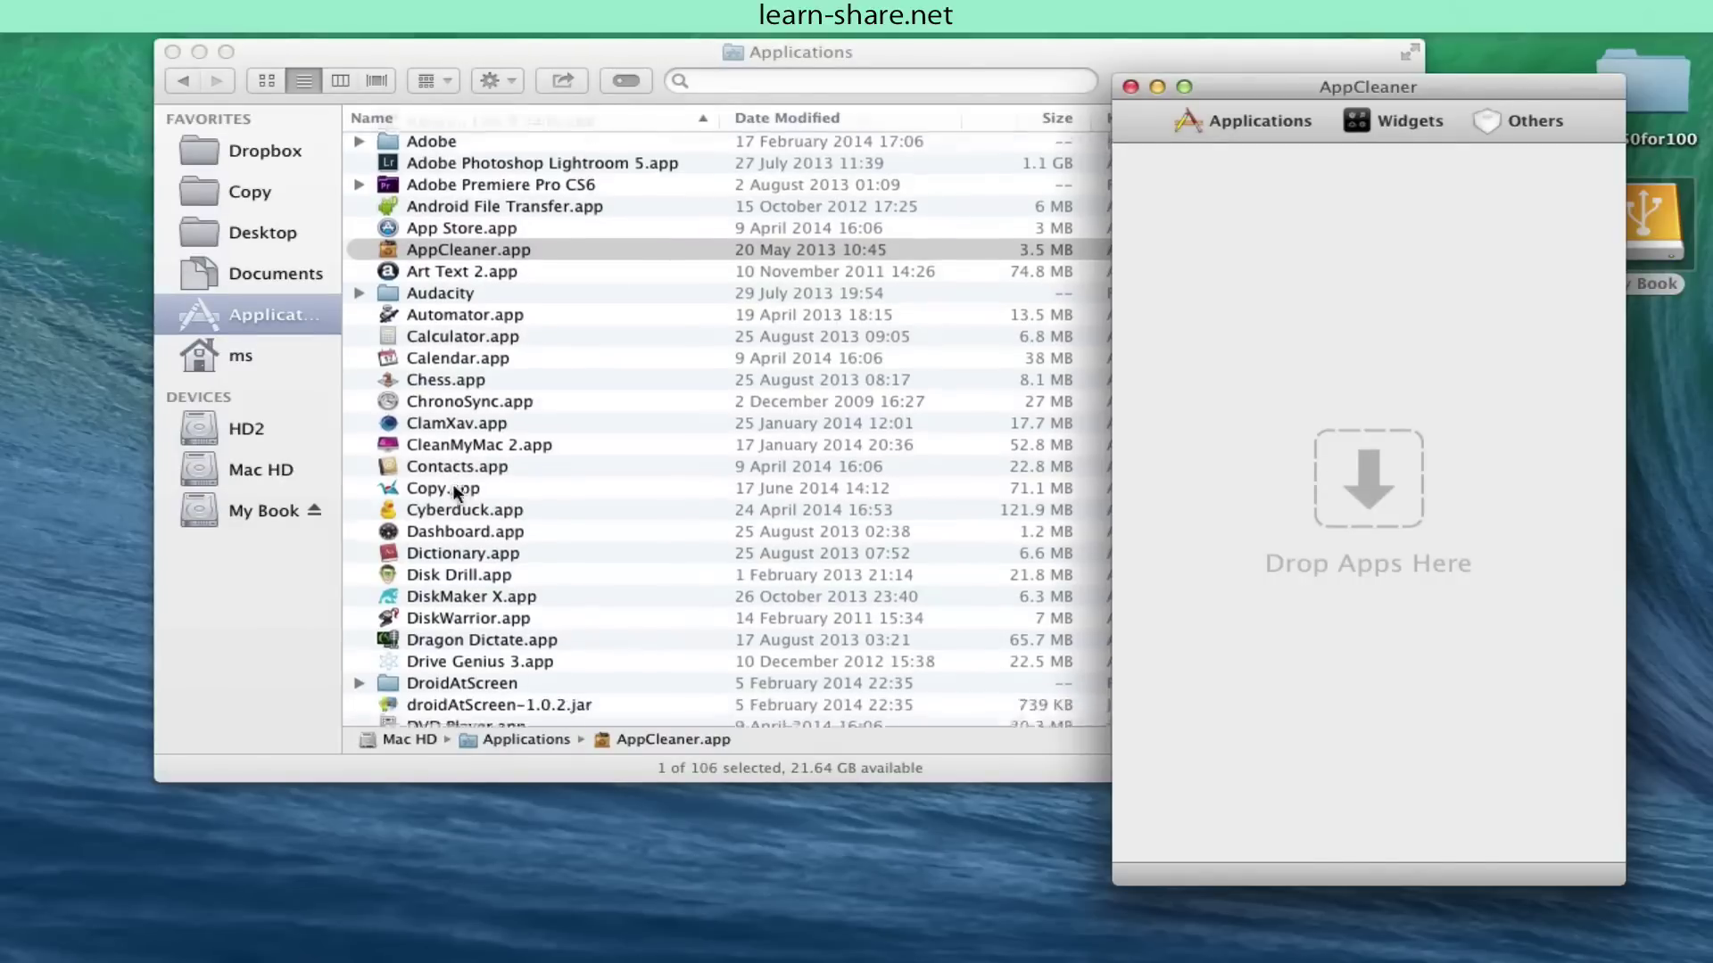
scroll(452, 493, down, 3)
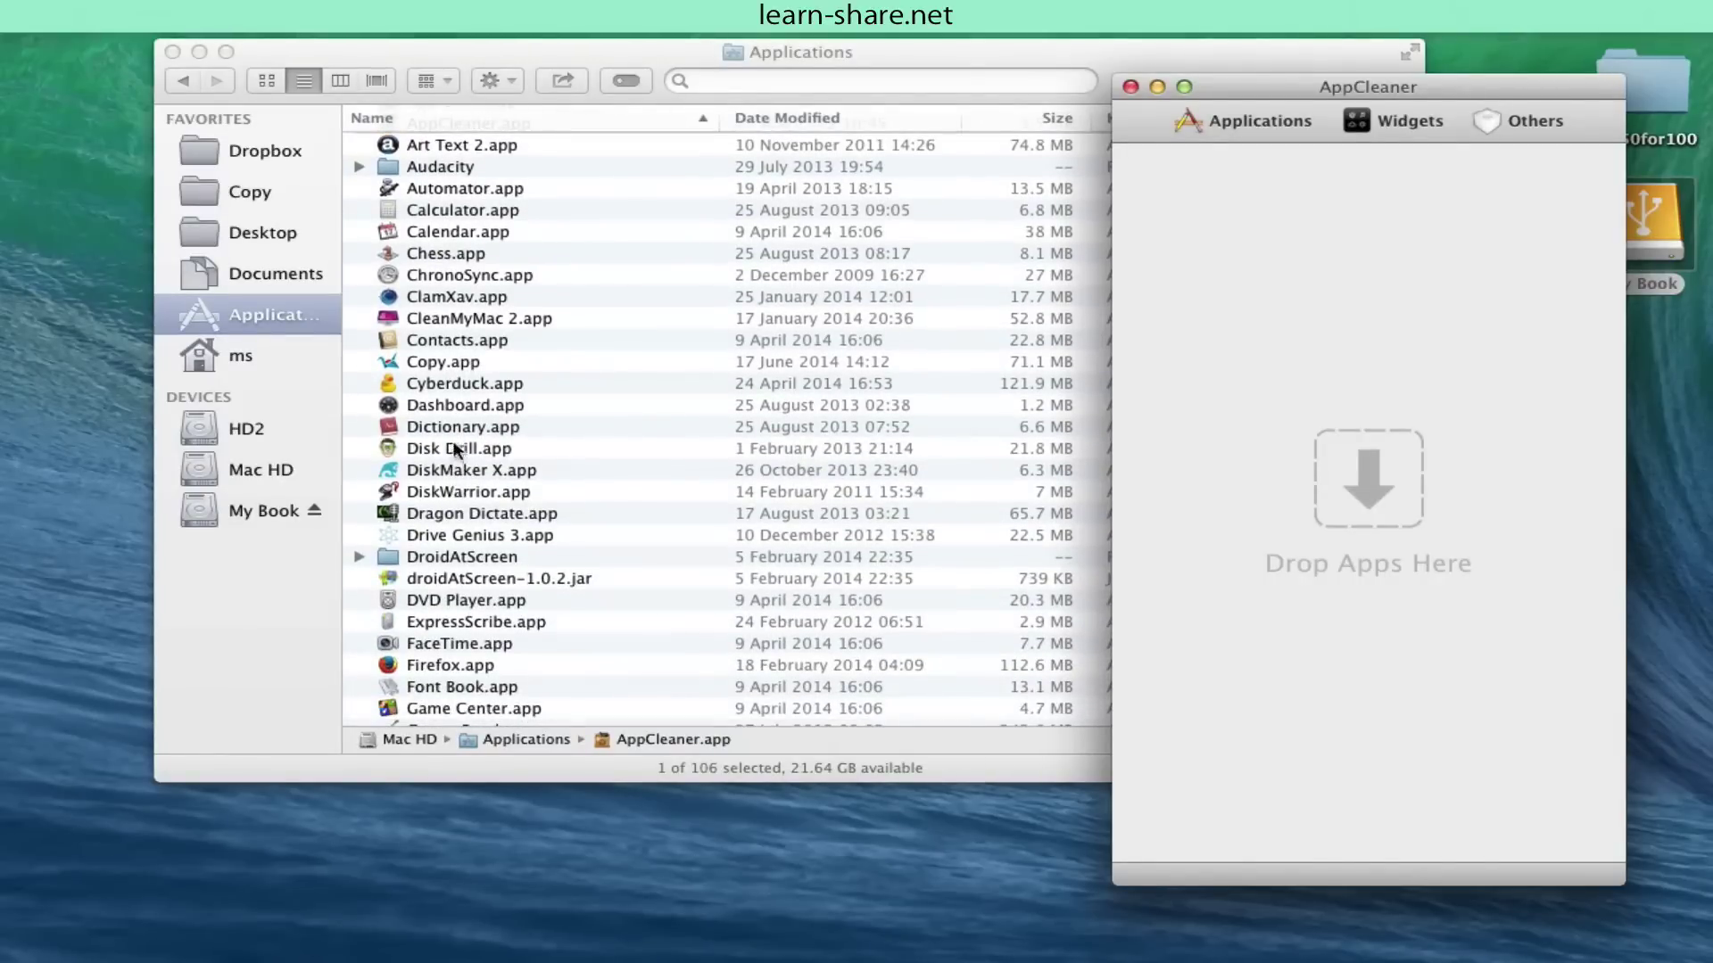
drag(430, 445, 1264, 430)
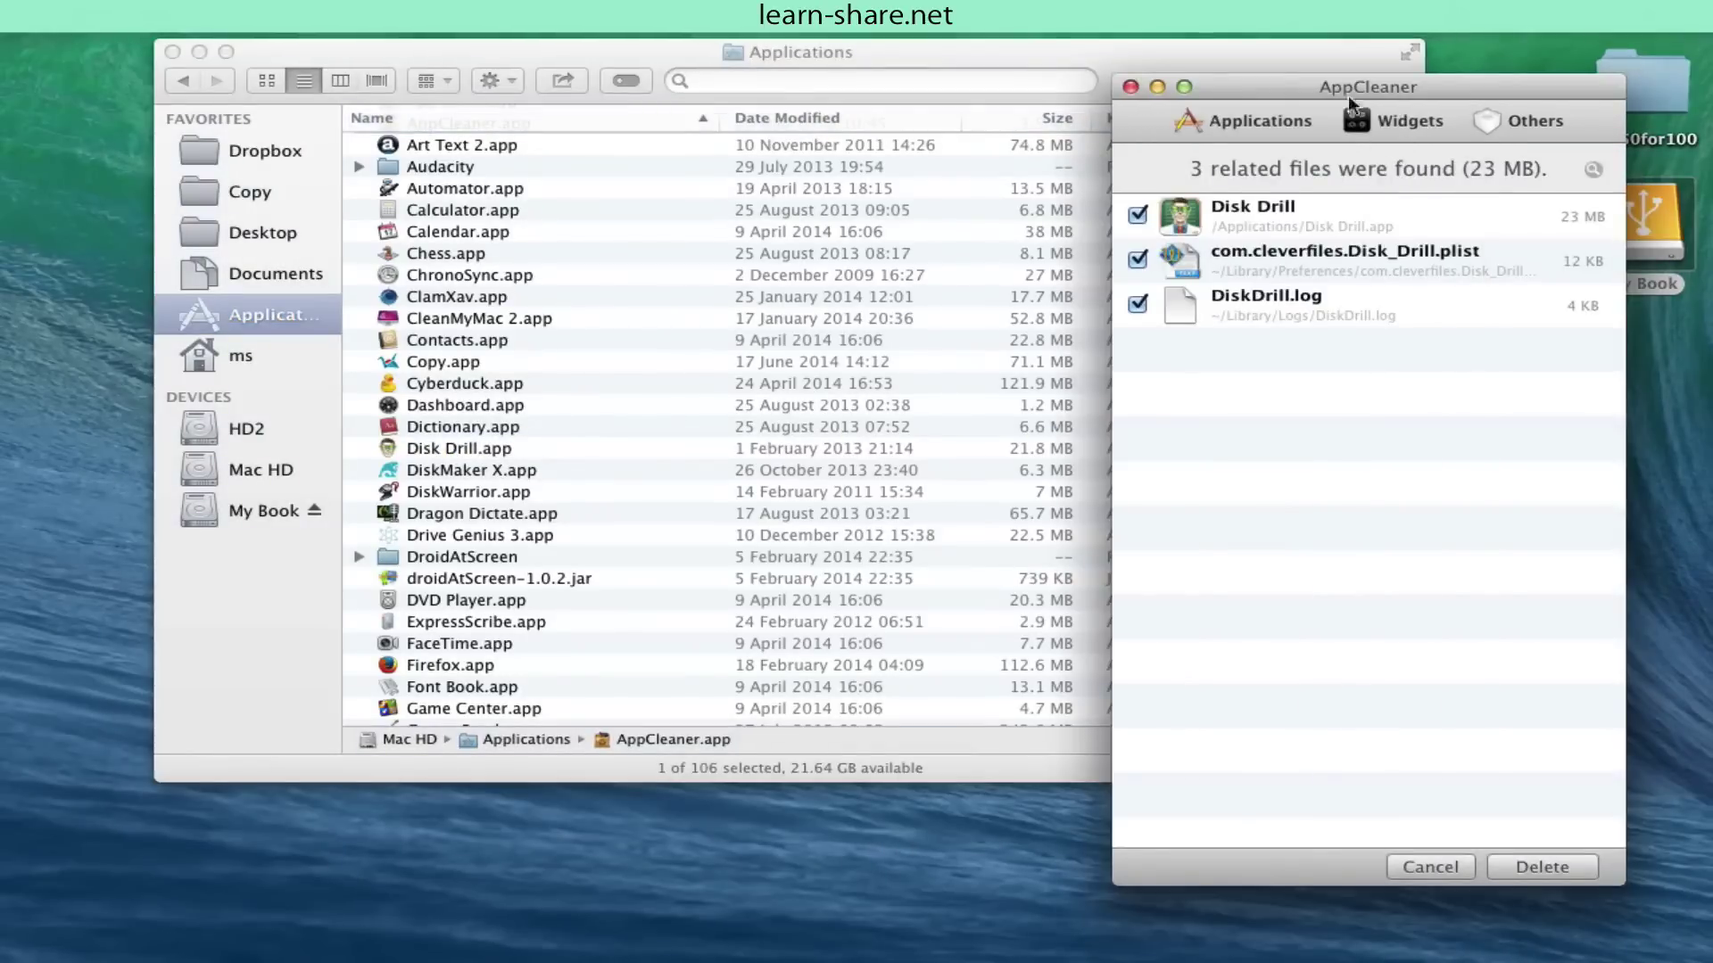
drag(1354, 94, 1179, 74)
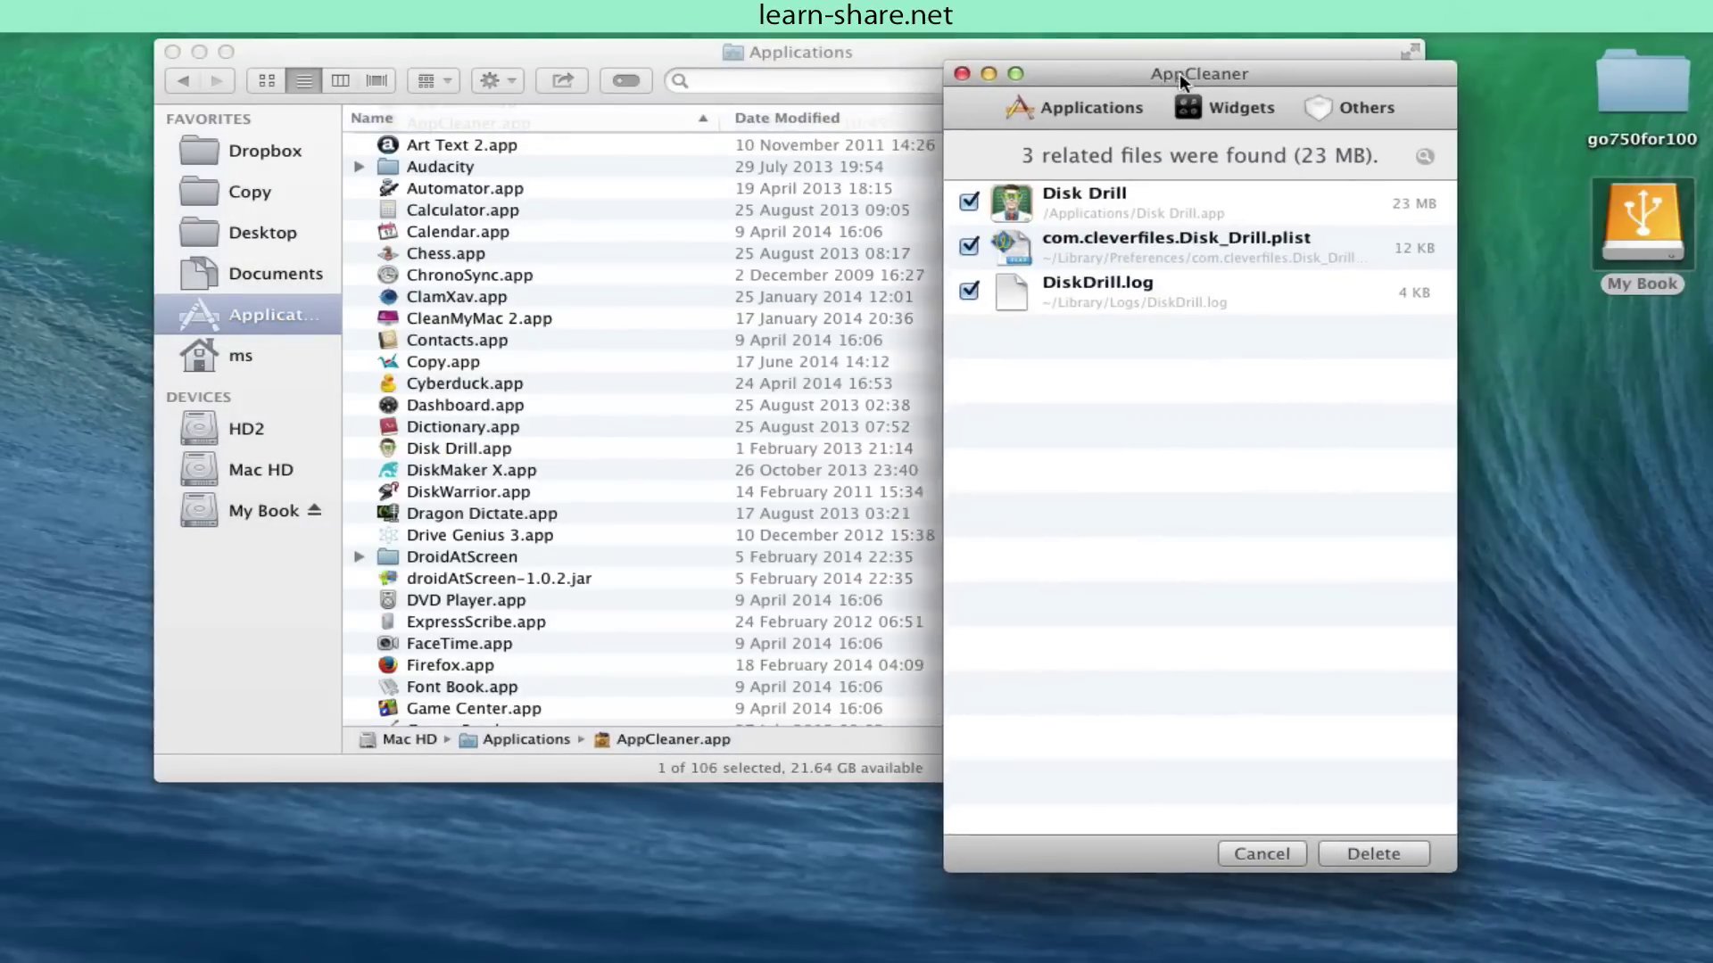
click(1356, 855)
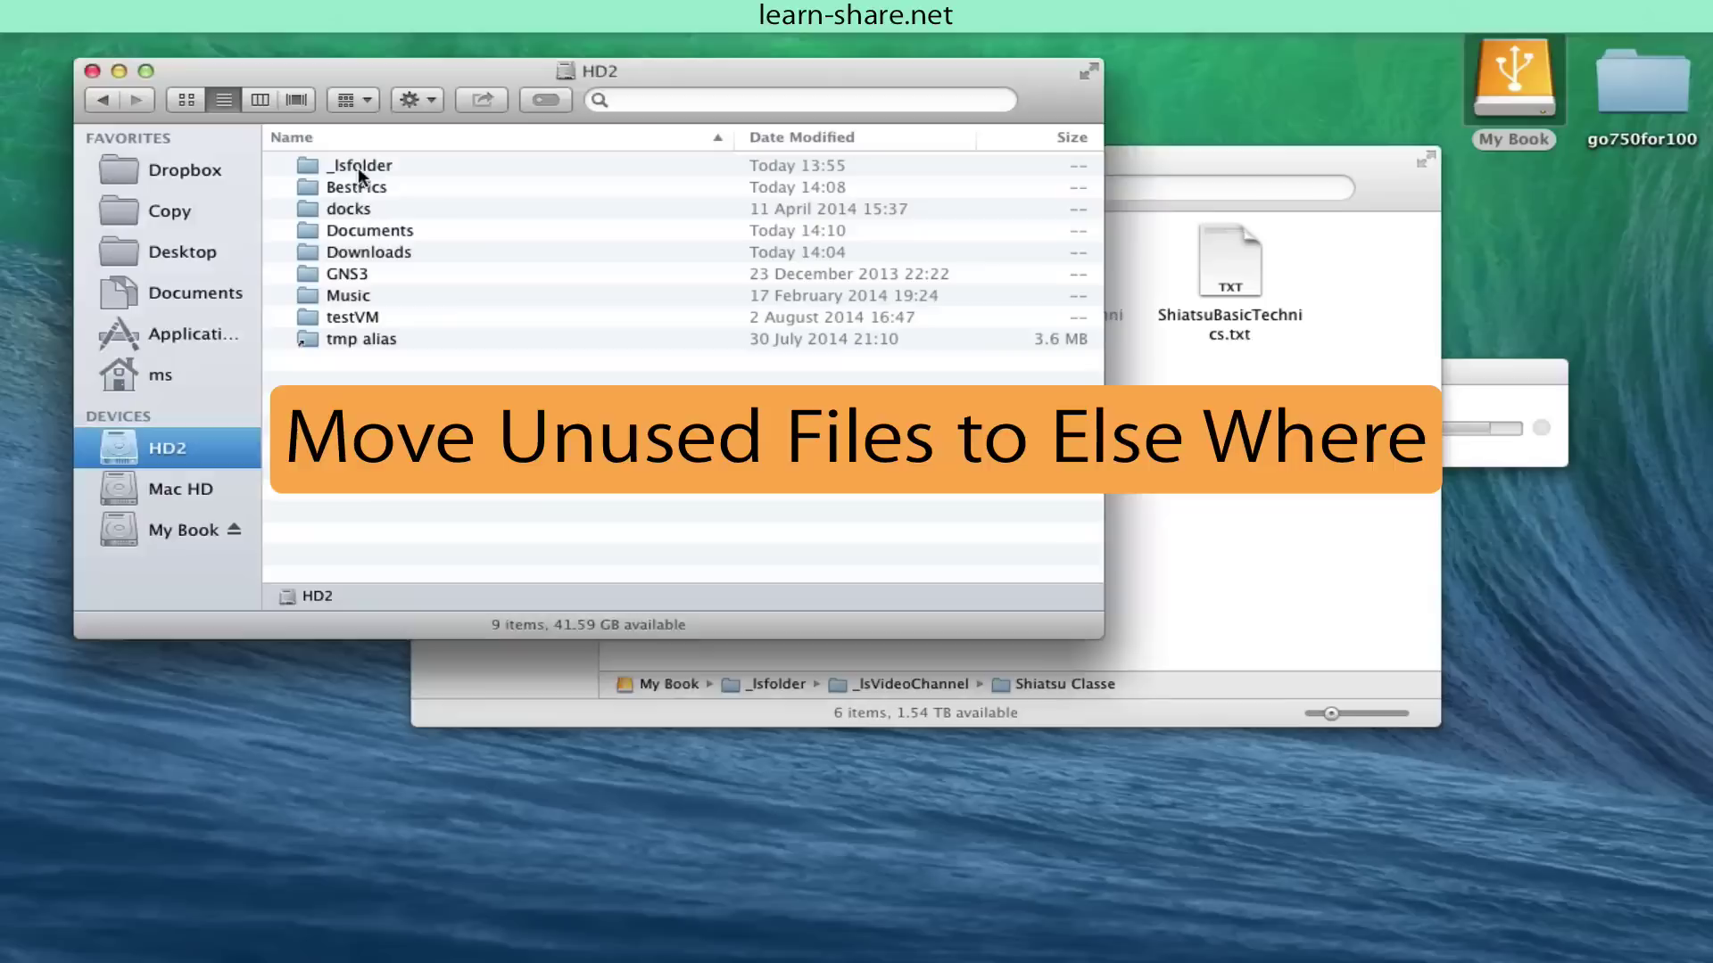
Step: Check the size of _lsfolder on HD2 (98.69 GB) in its Get Info window
click(357, 168)
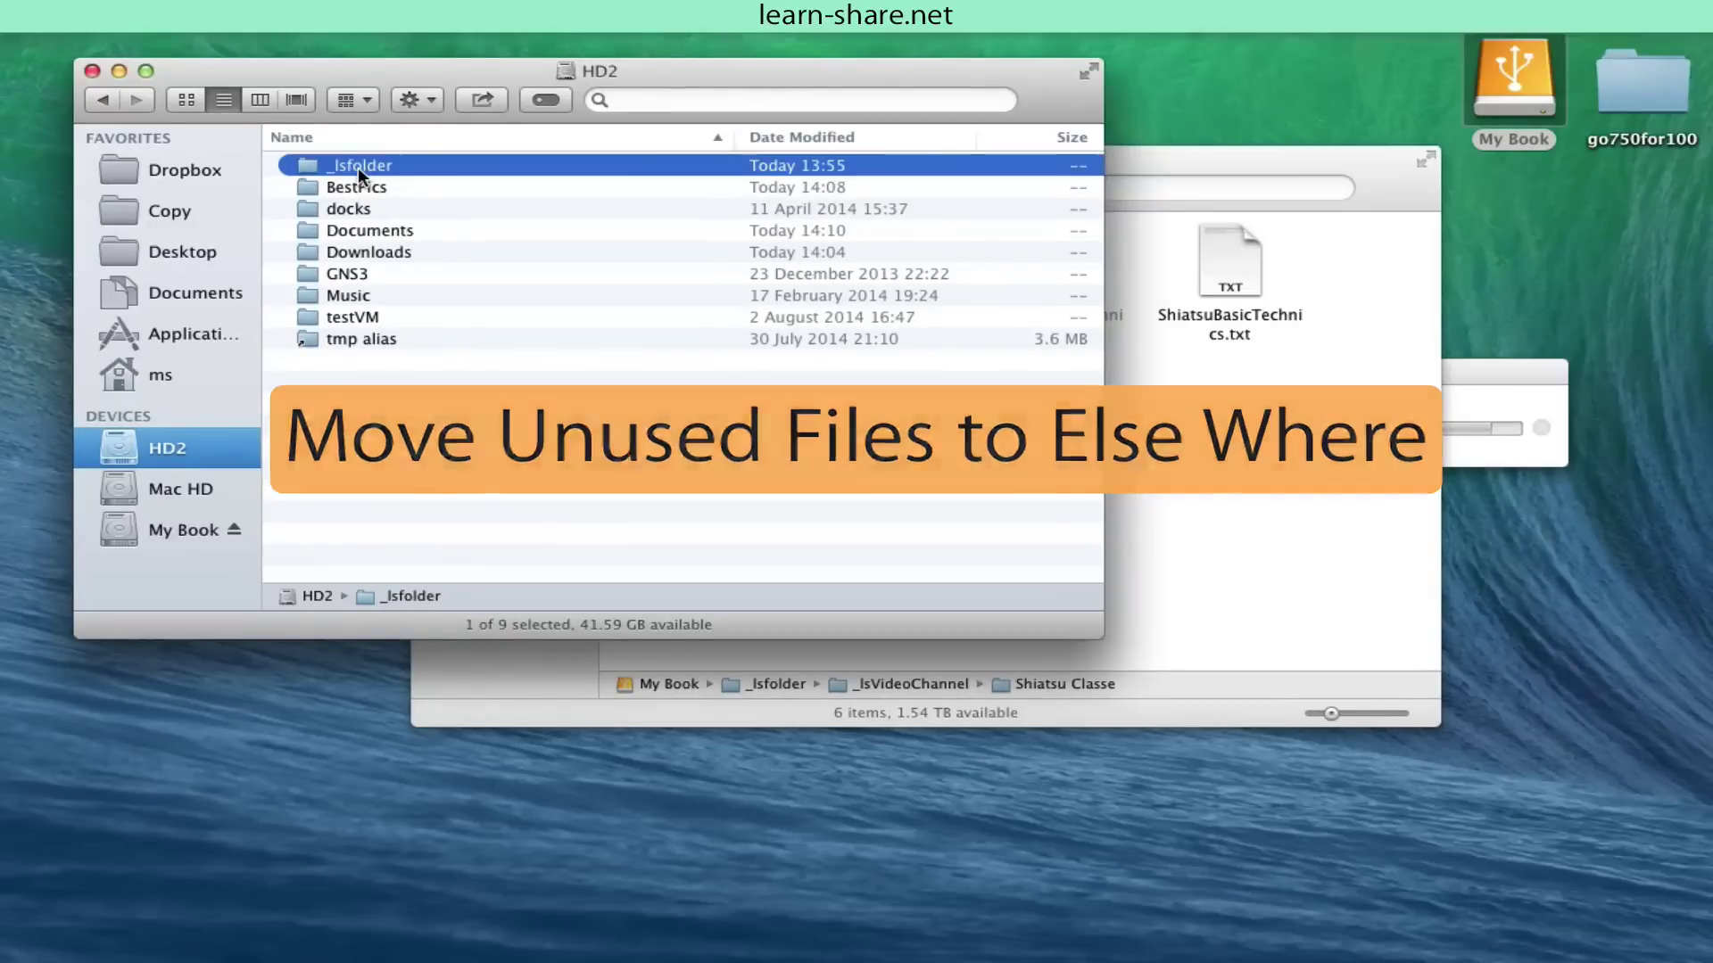
key(super+i)
drag(317, 89, 399, 89)
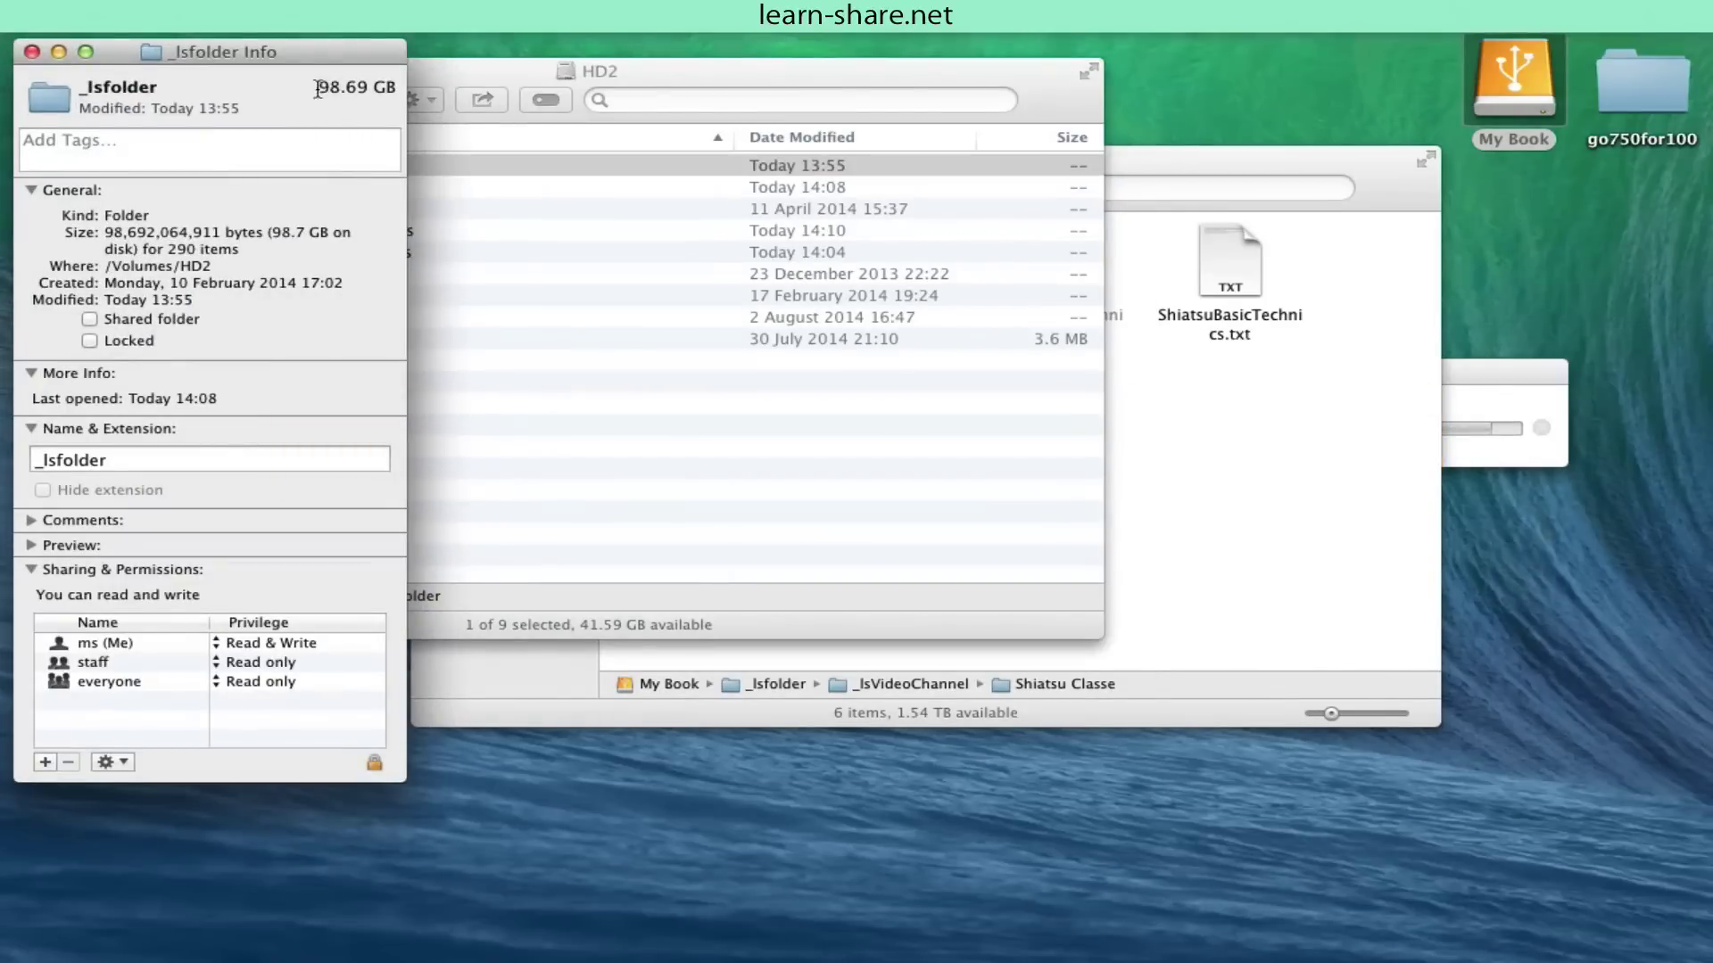
click(370, 108)
key(super+w)
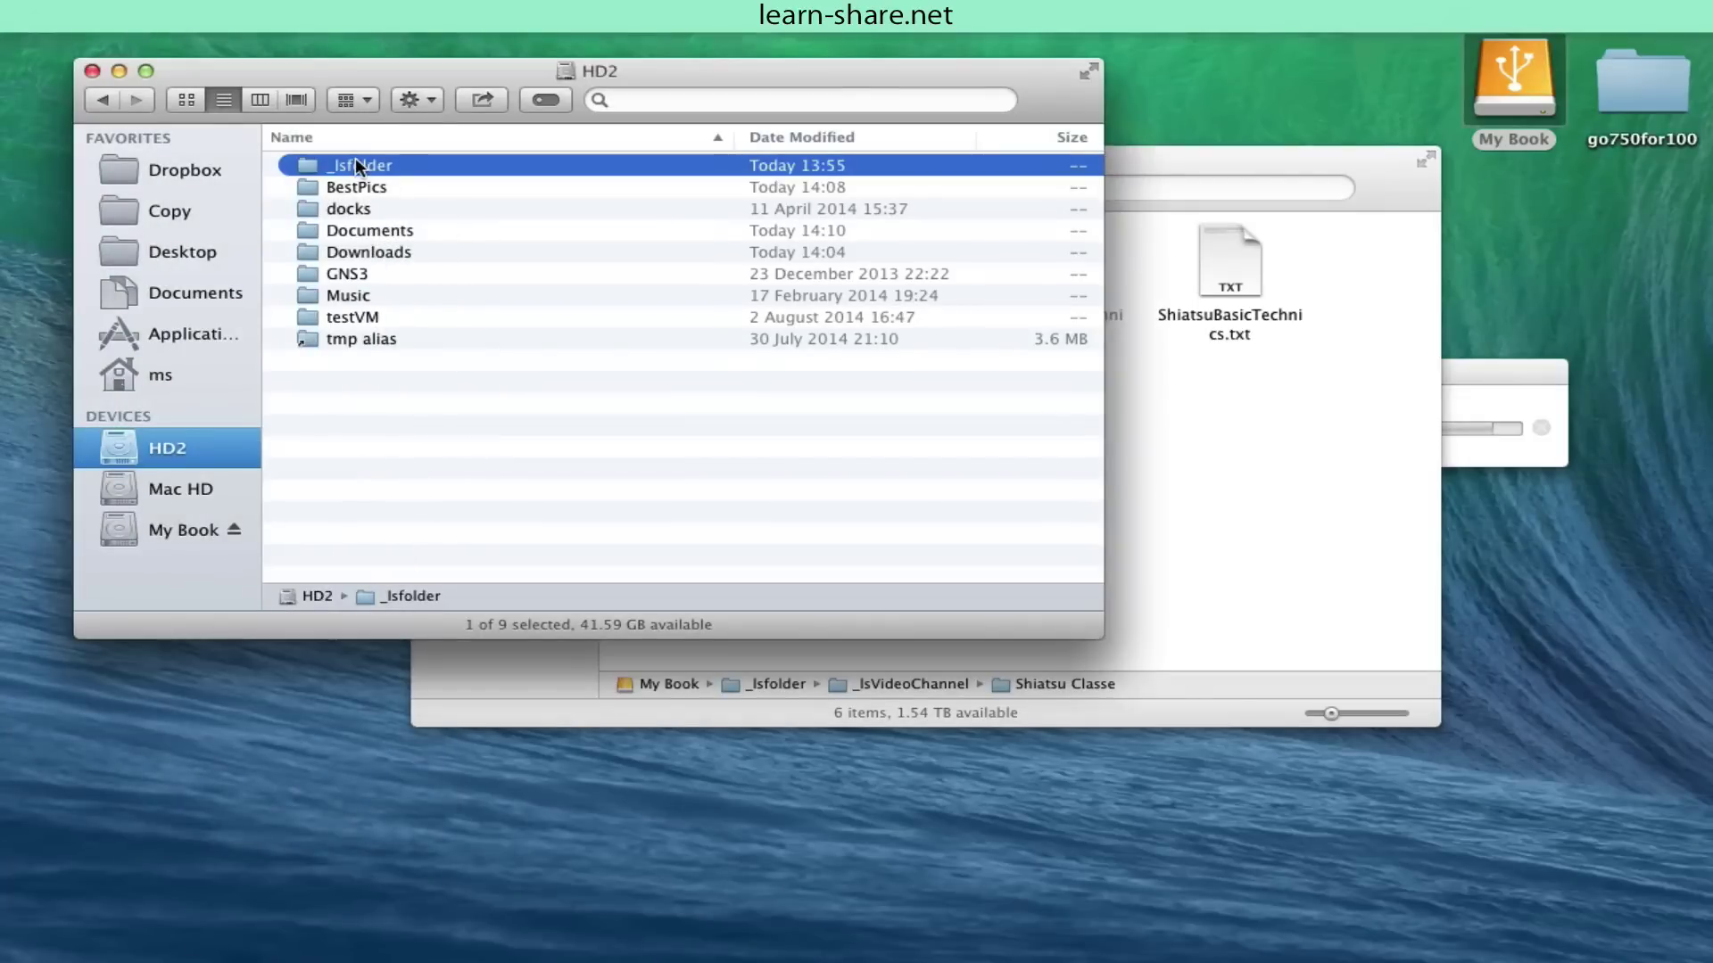
Step: Check the ShiastuClasse folder's size inside _lsfolder, then bring the Shiatsu Classe window forward
double_click(355, 162)
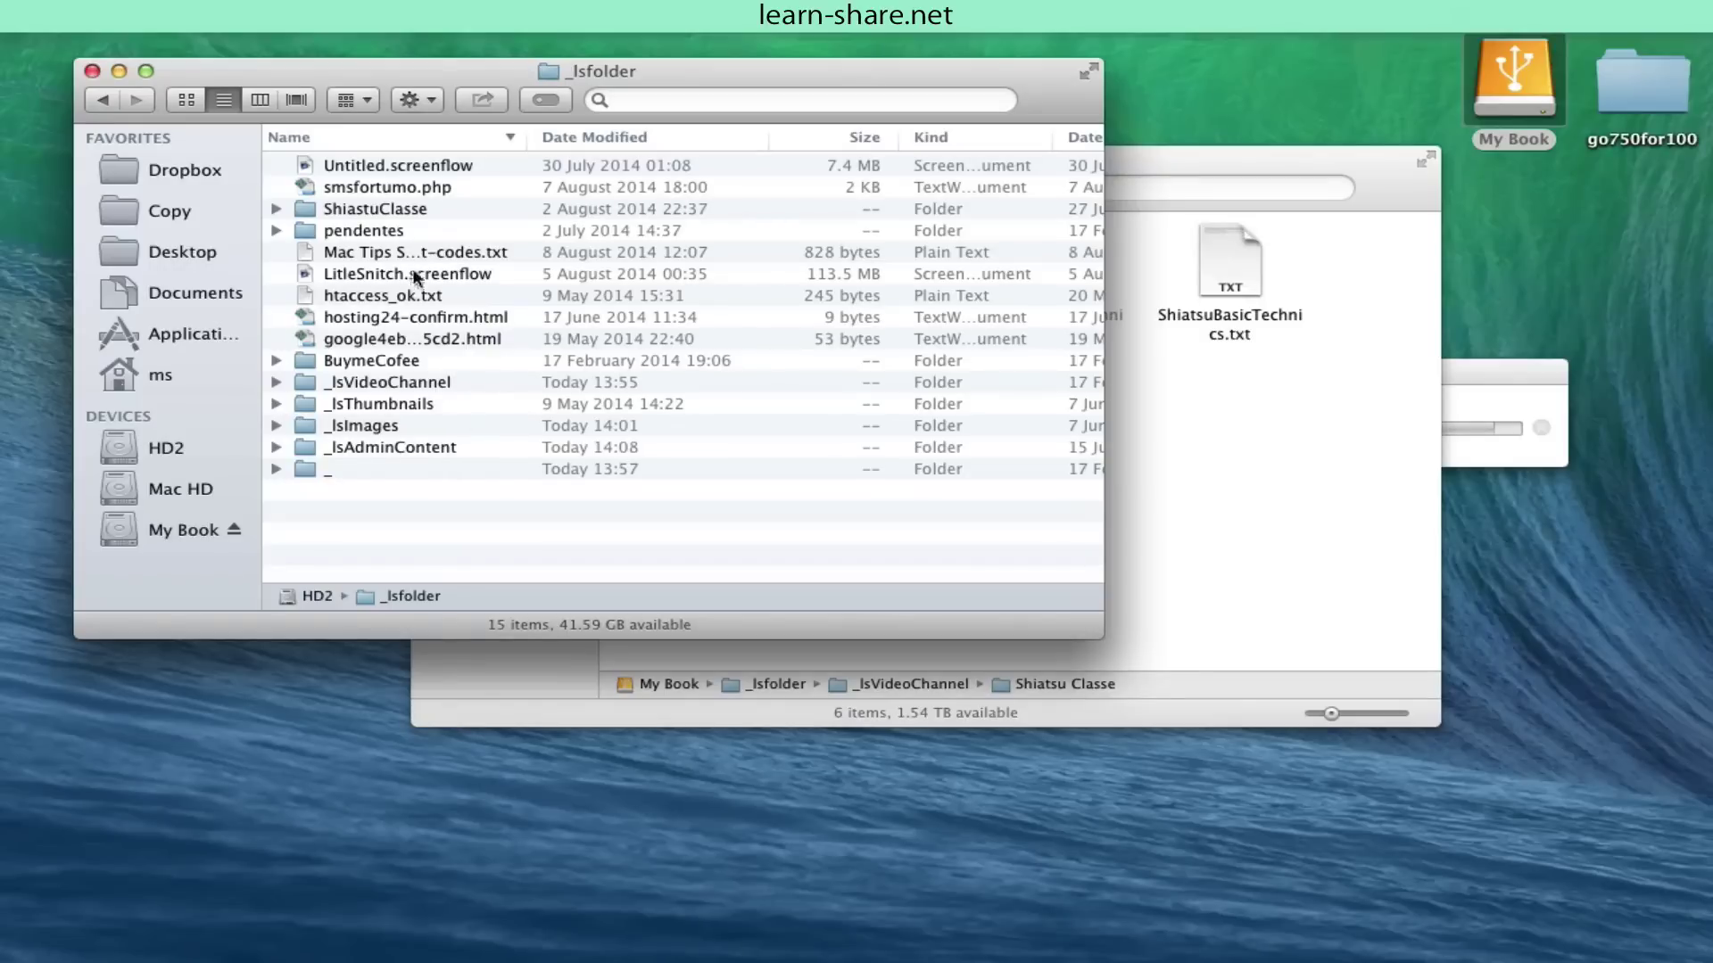
click(388, 210)
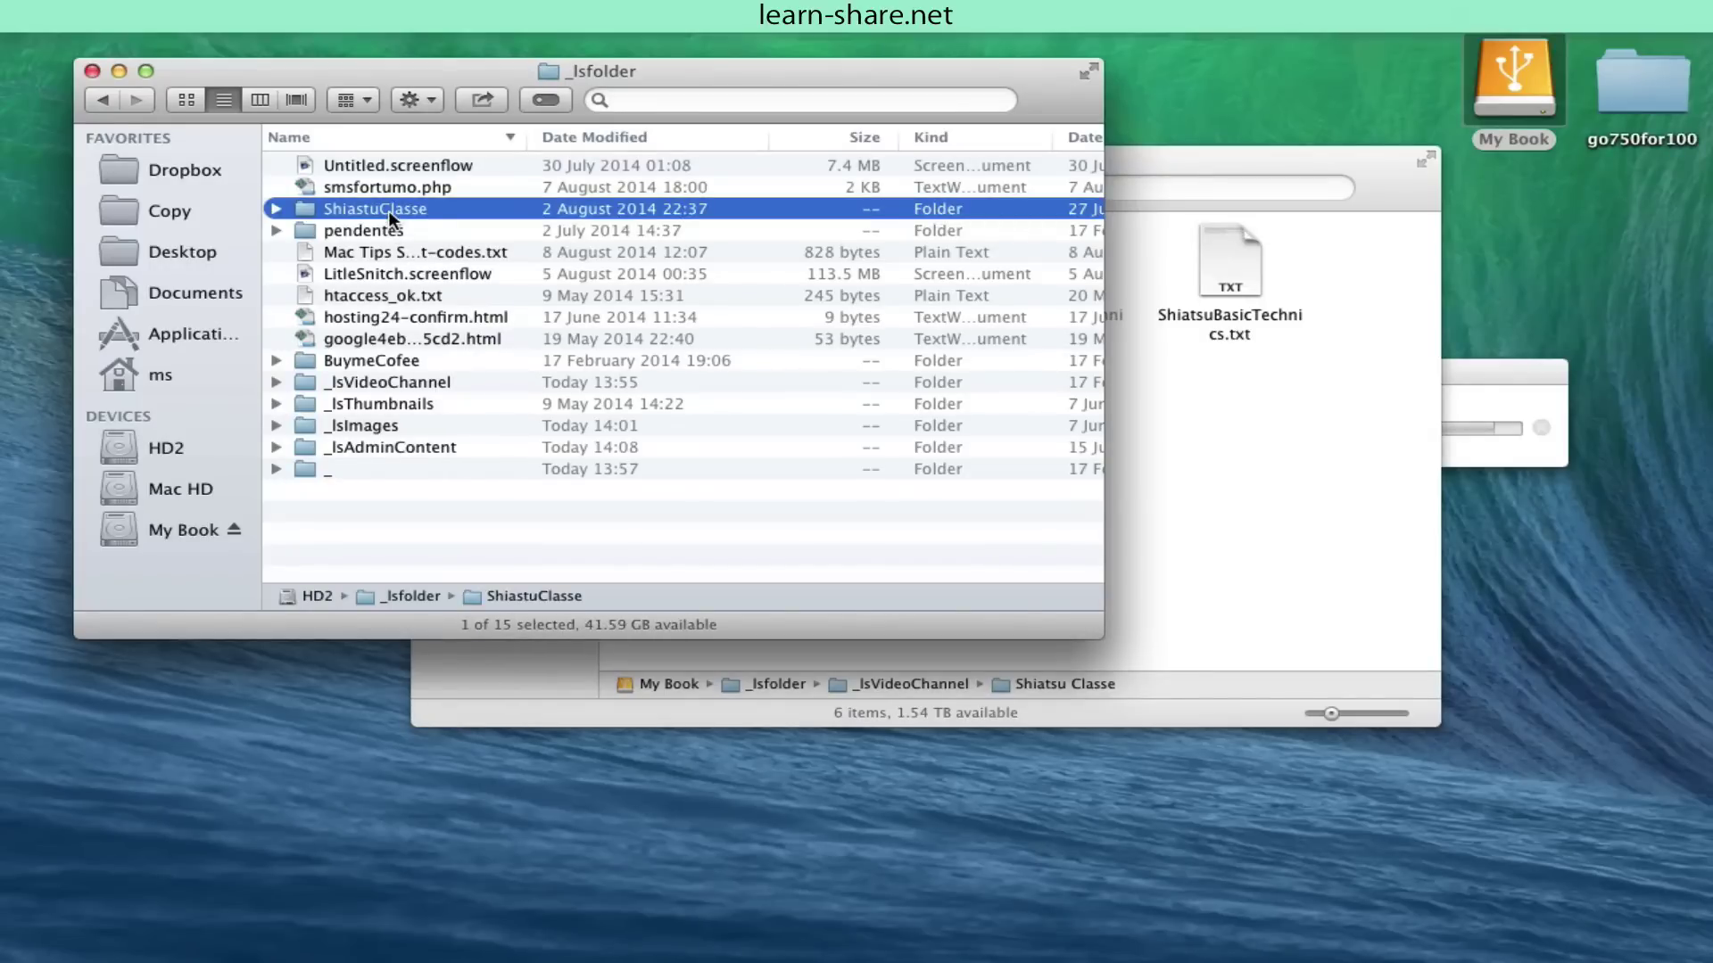
right_click(389, 210)
click(281, 235)
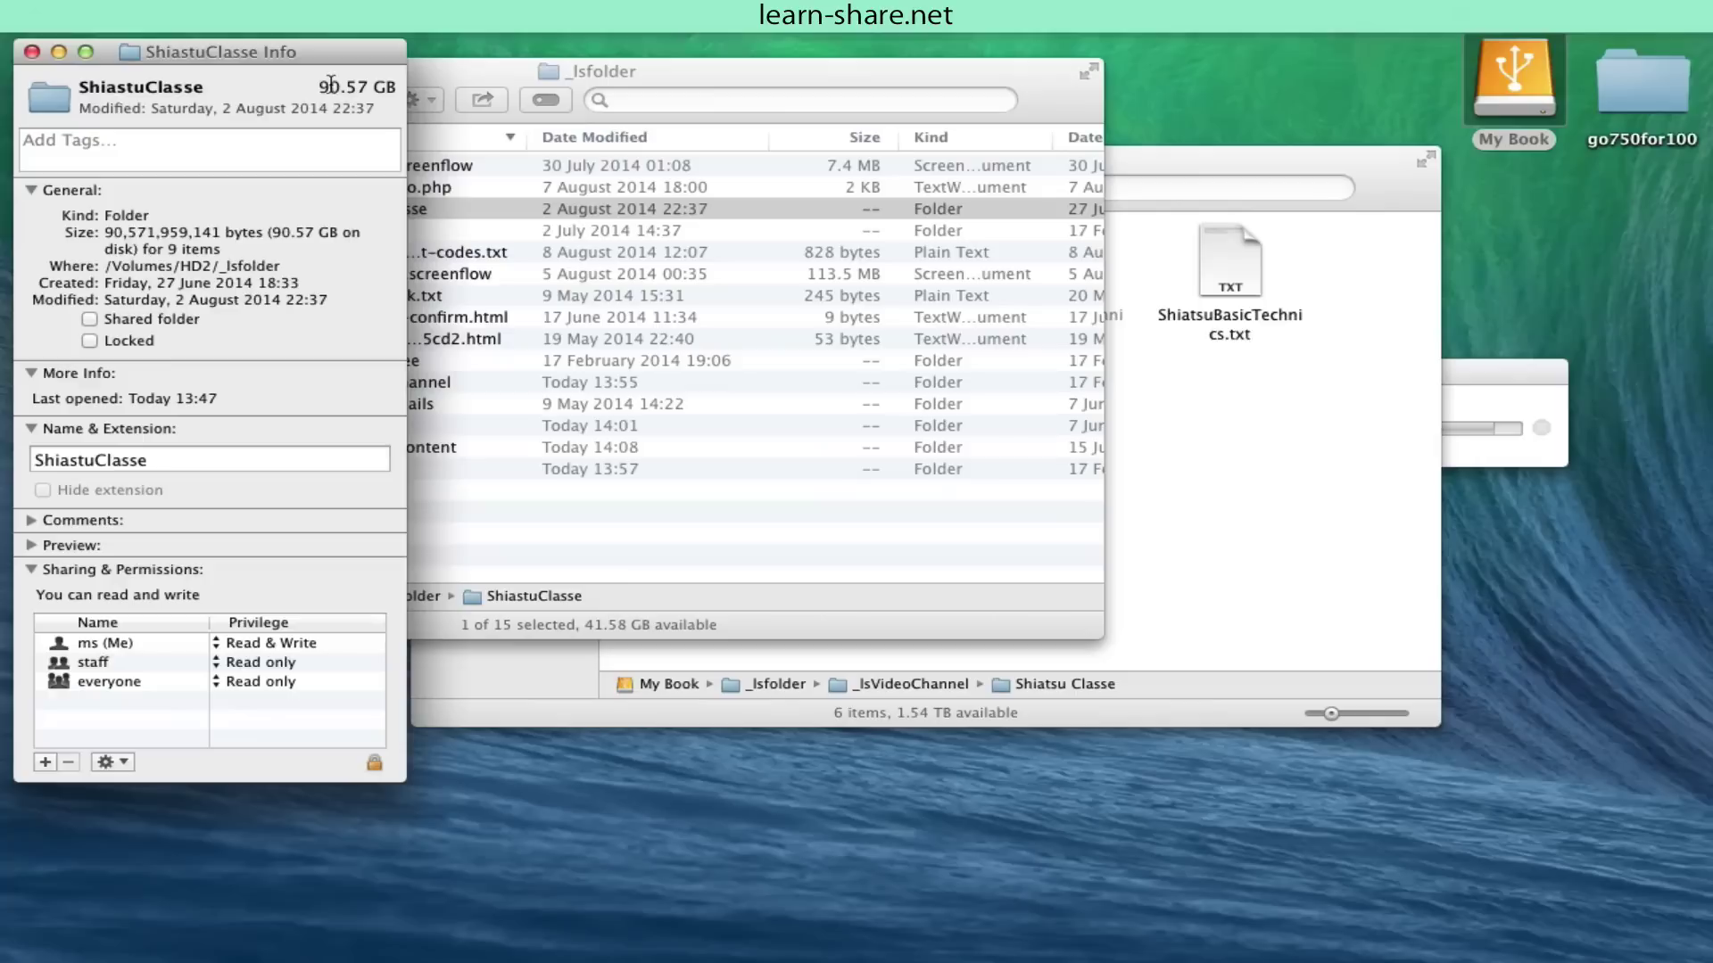
drag(307, 52, 374, 177)
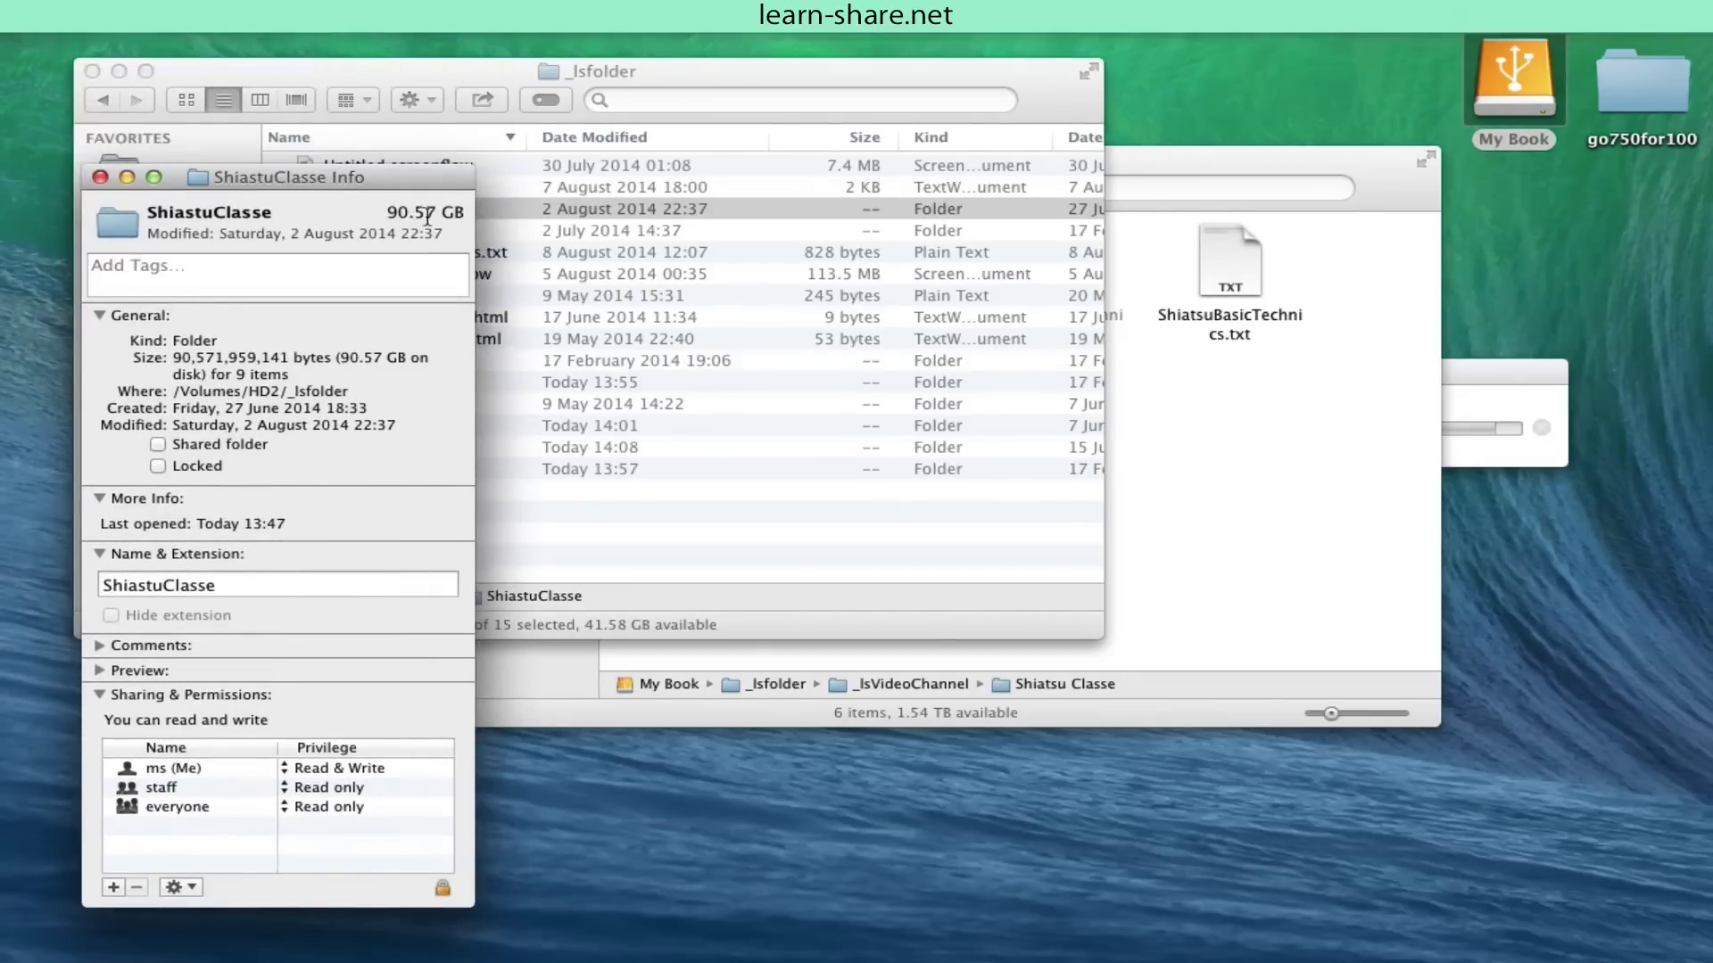
key(super+w)
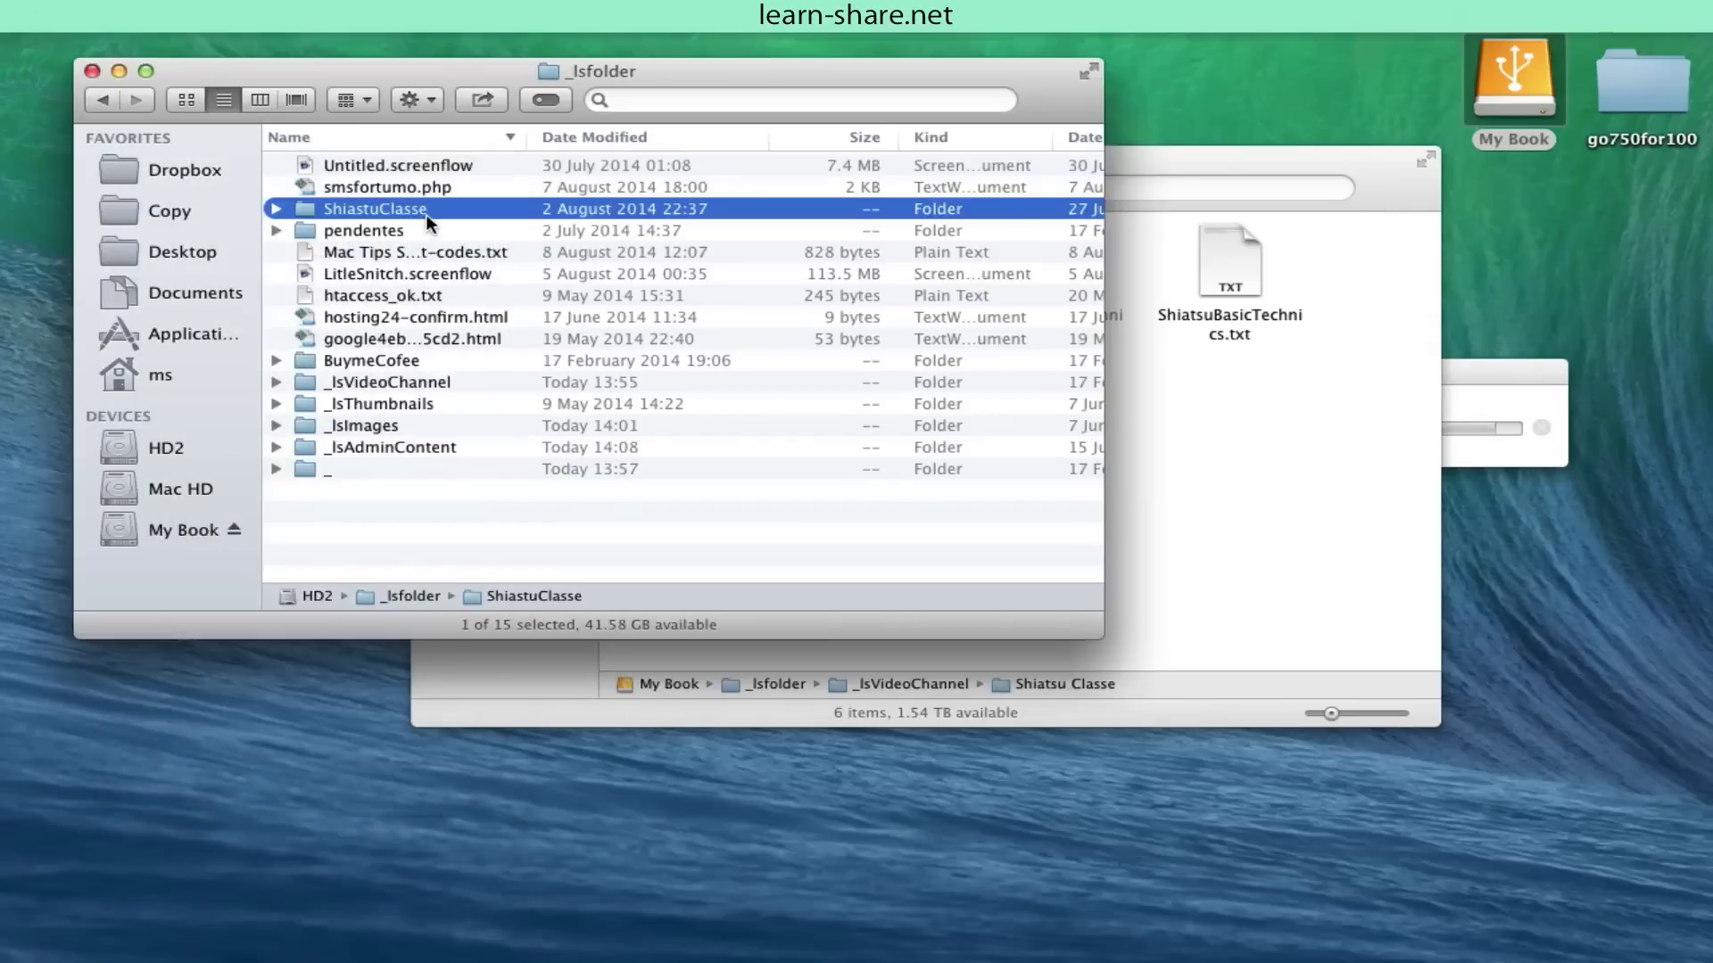
click(1372, 412)
drag(1470, 376, 1176, 342)
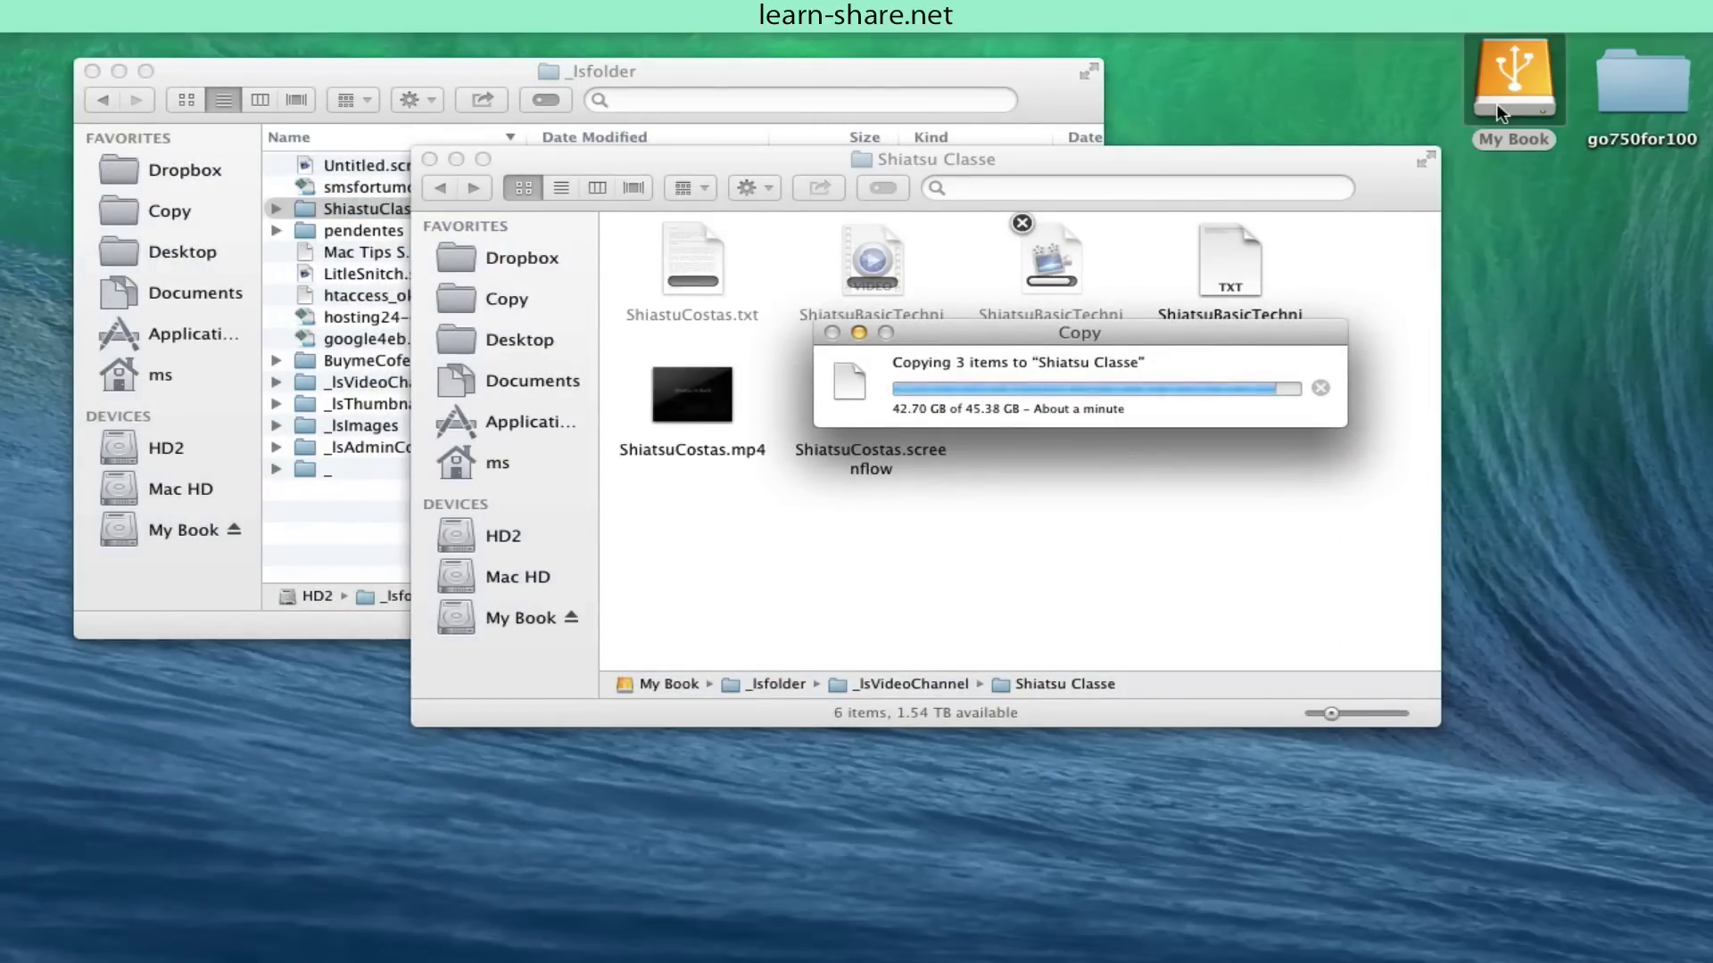
drag(1514, 79, 1317, 81)
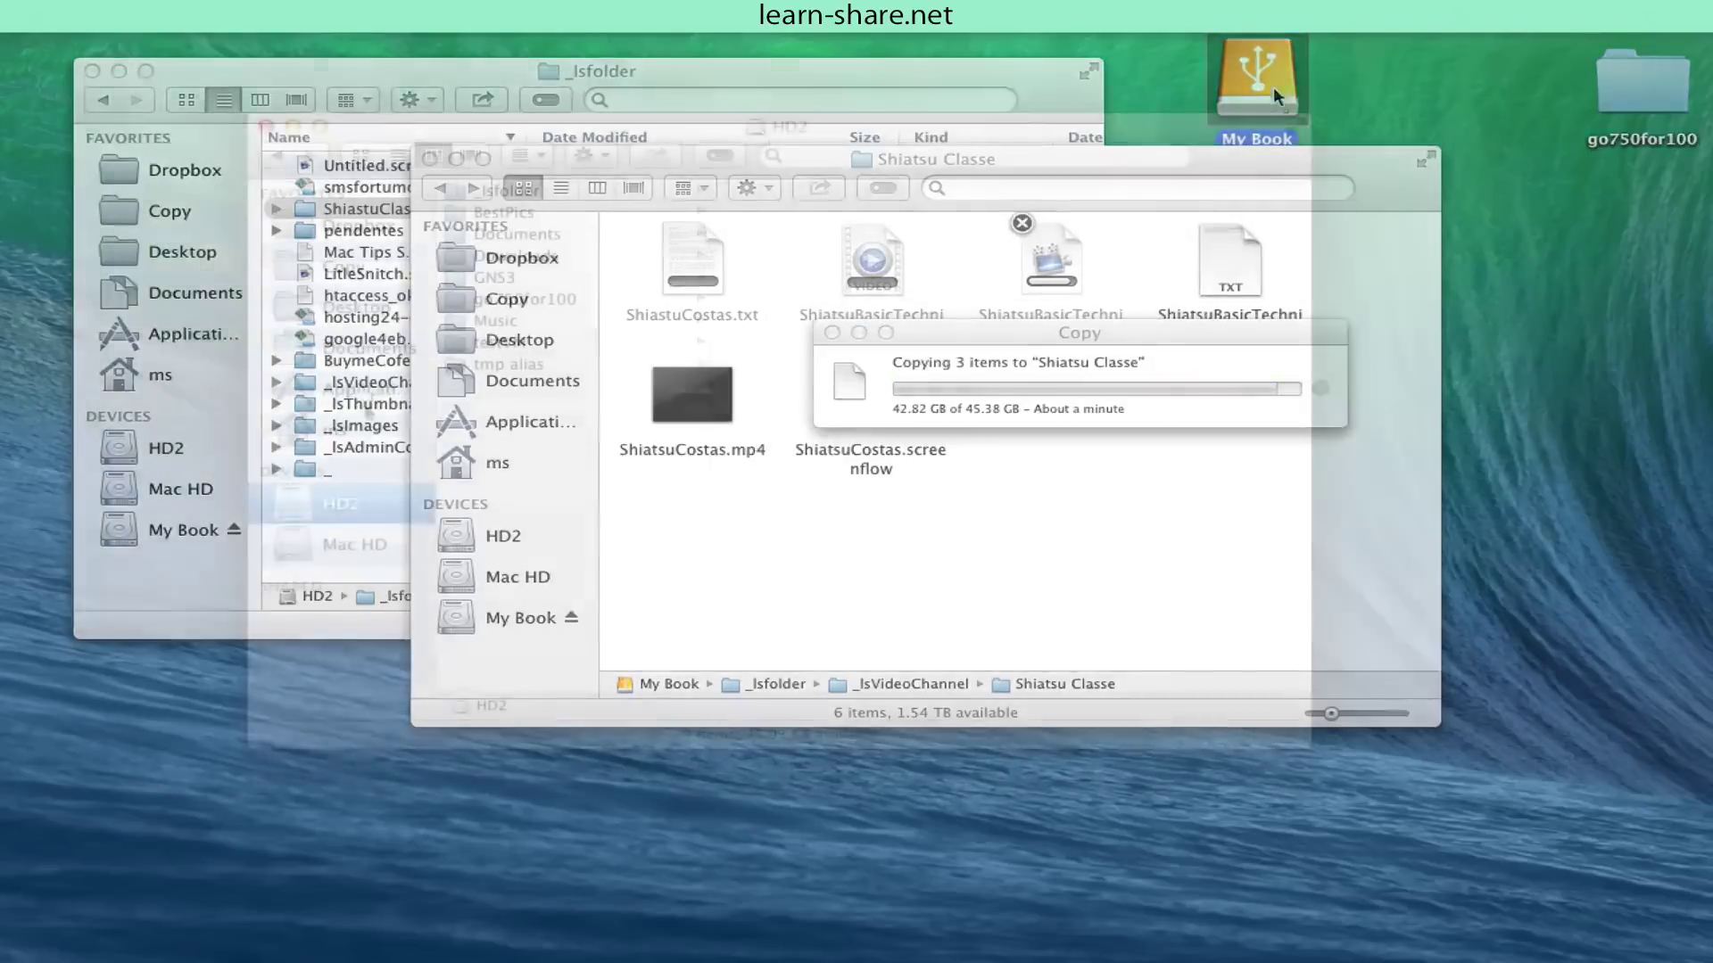
Step: Browse the Dropbox and Copy folders and reposition the Finder window
click(354, 219)
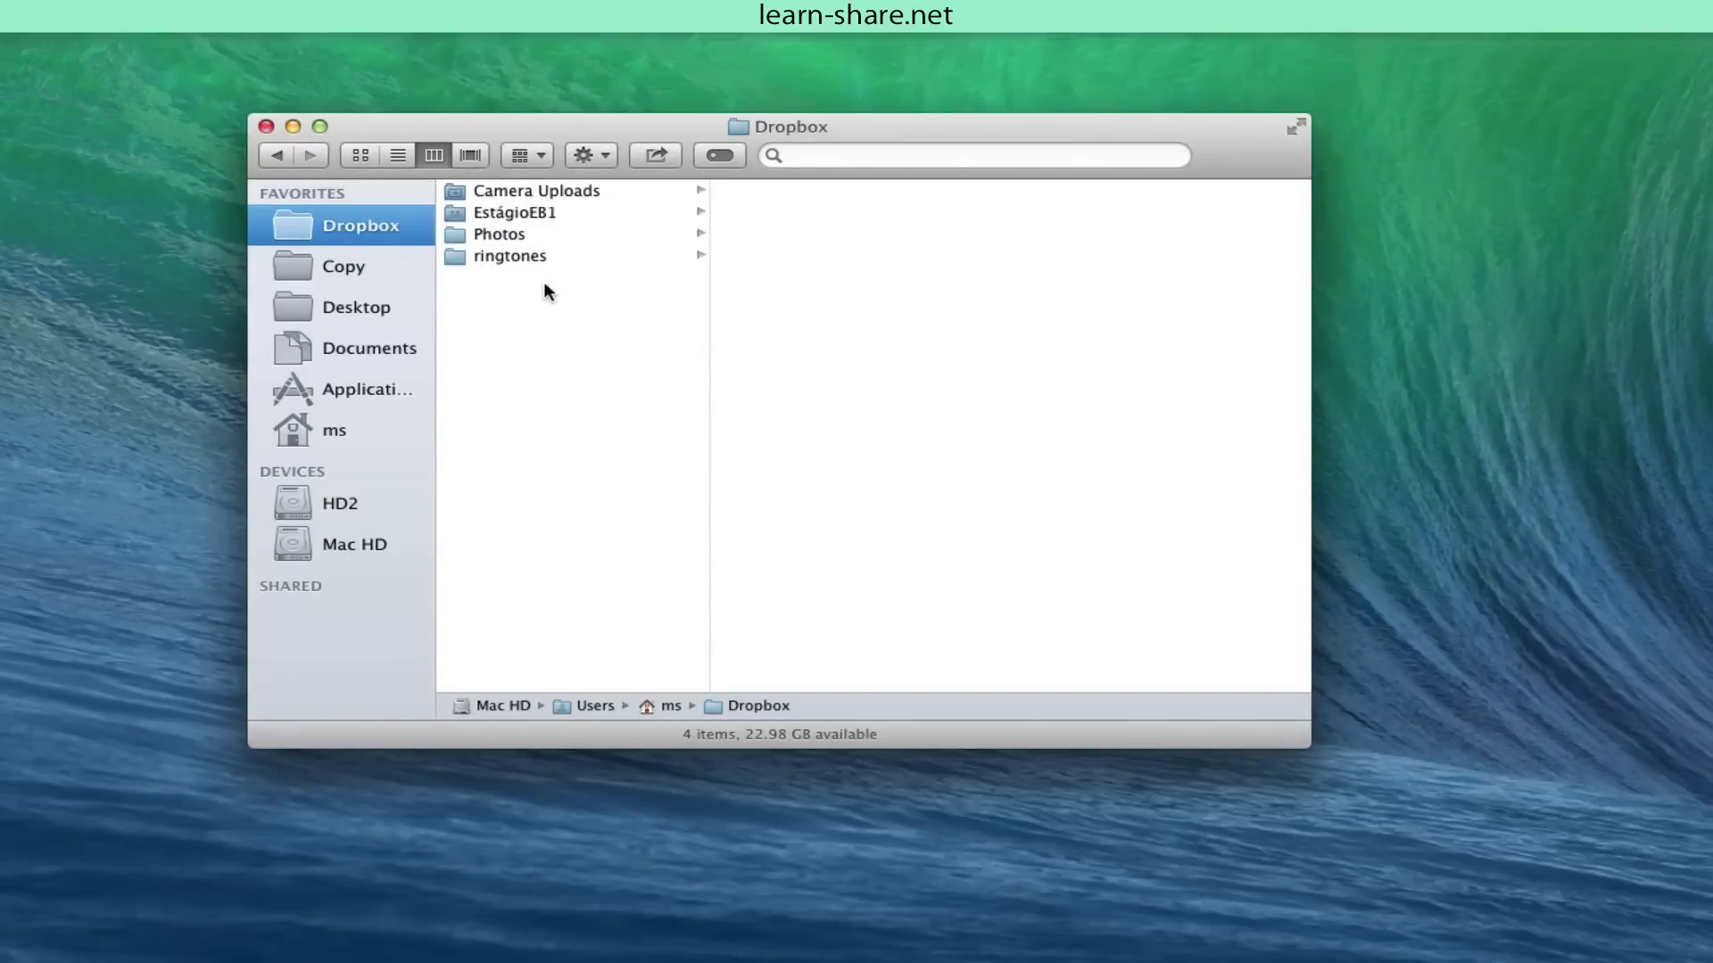
click(362, 272)
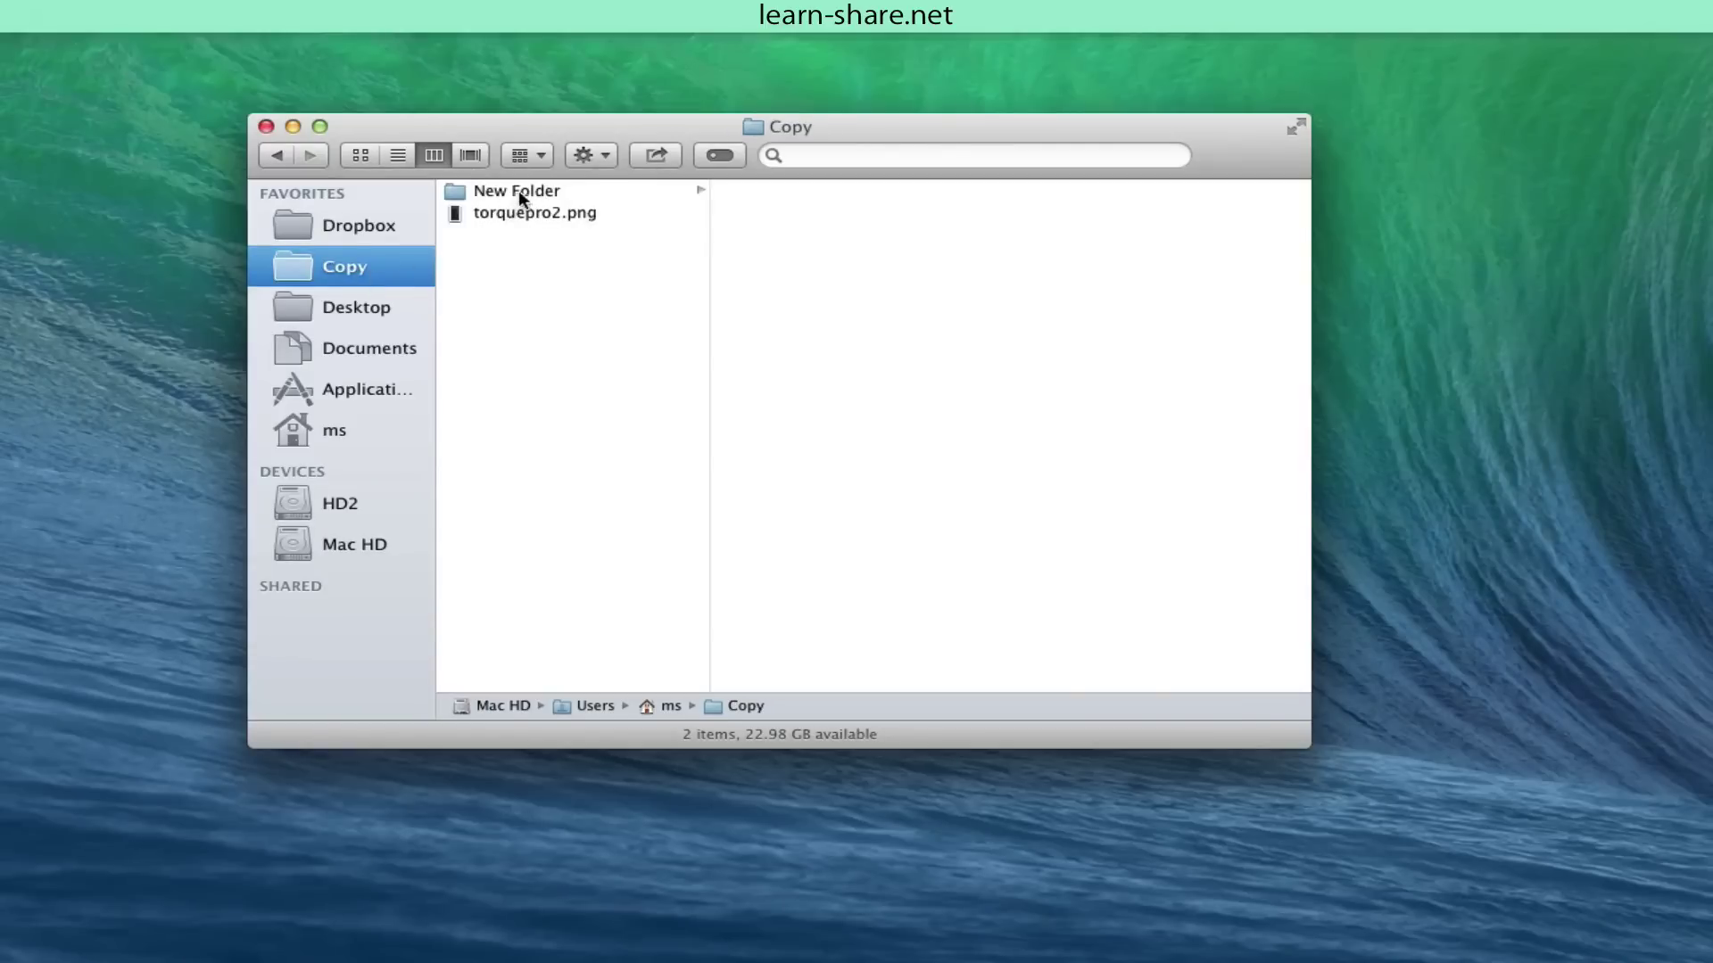
click(407, 217)
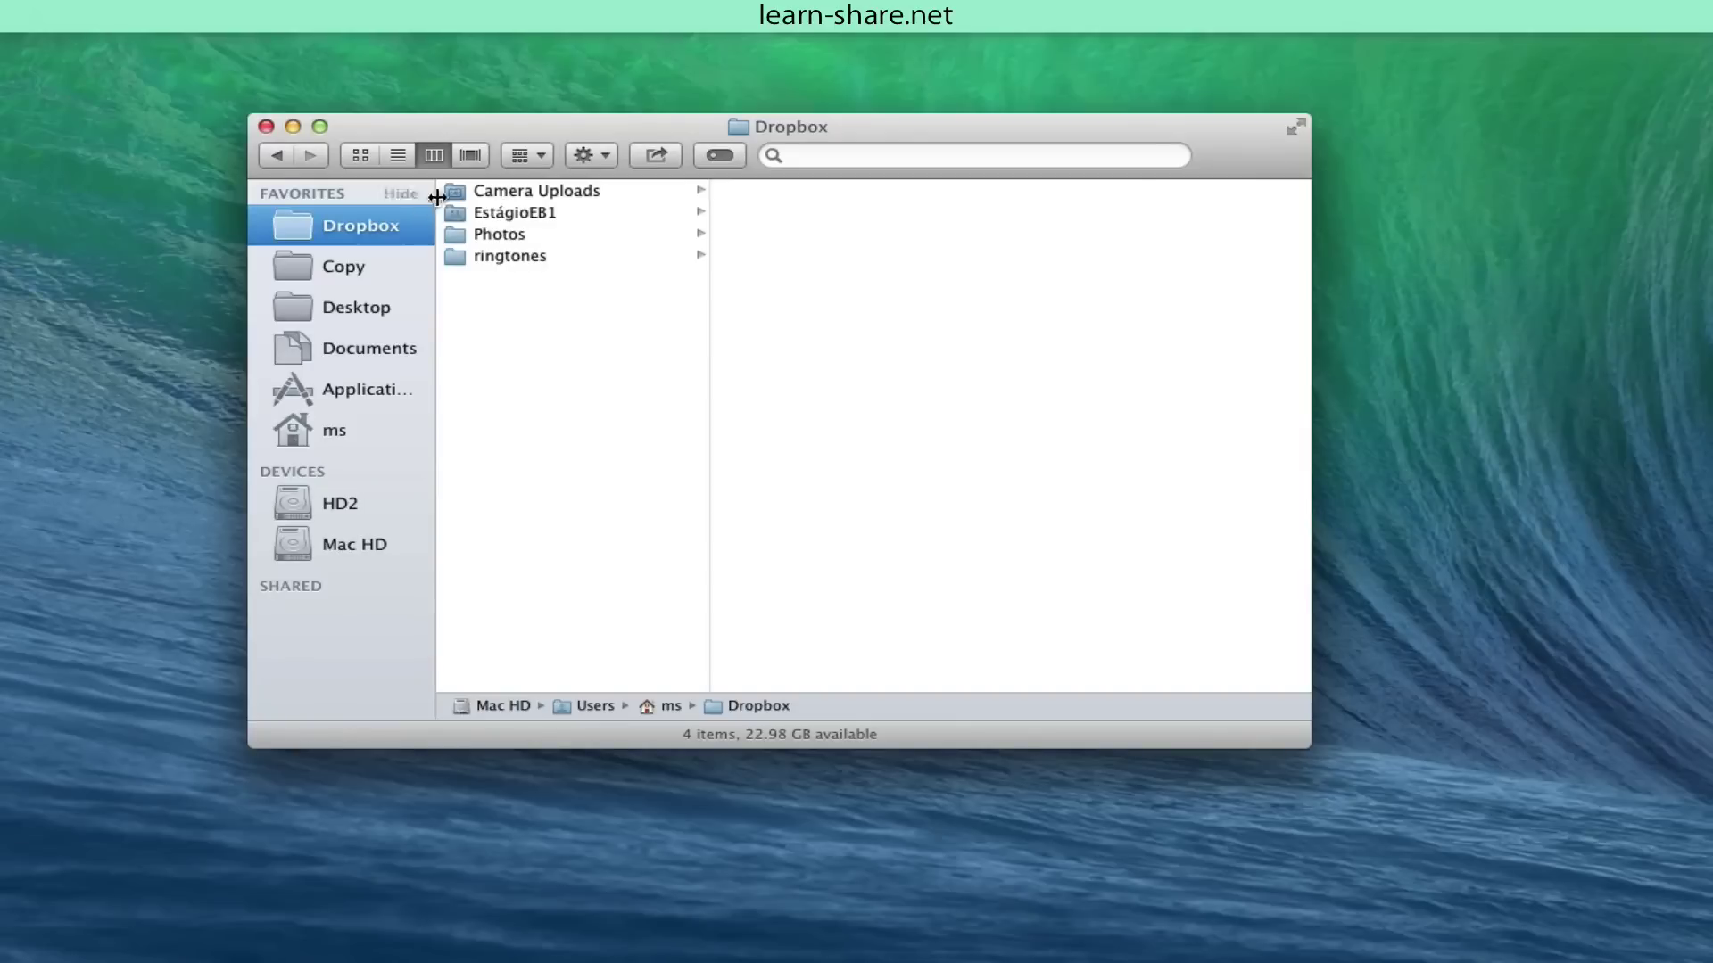
drag(534, 128, 599, 122)
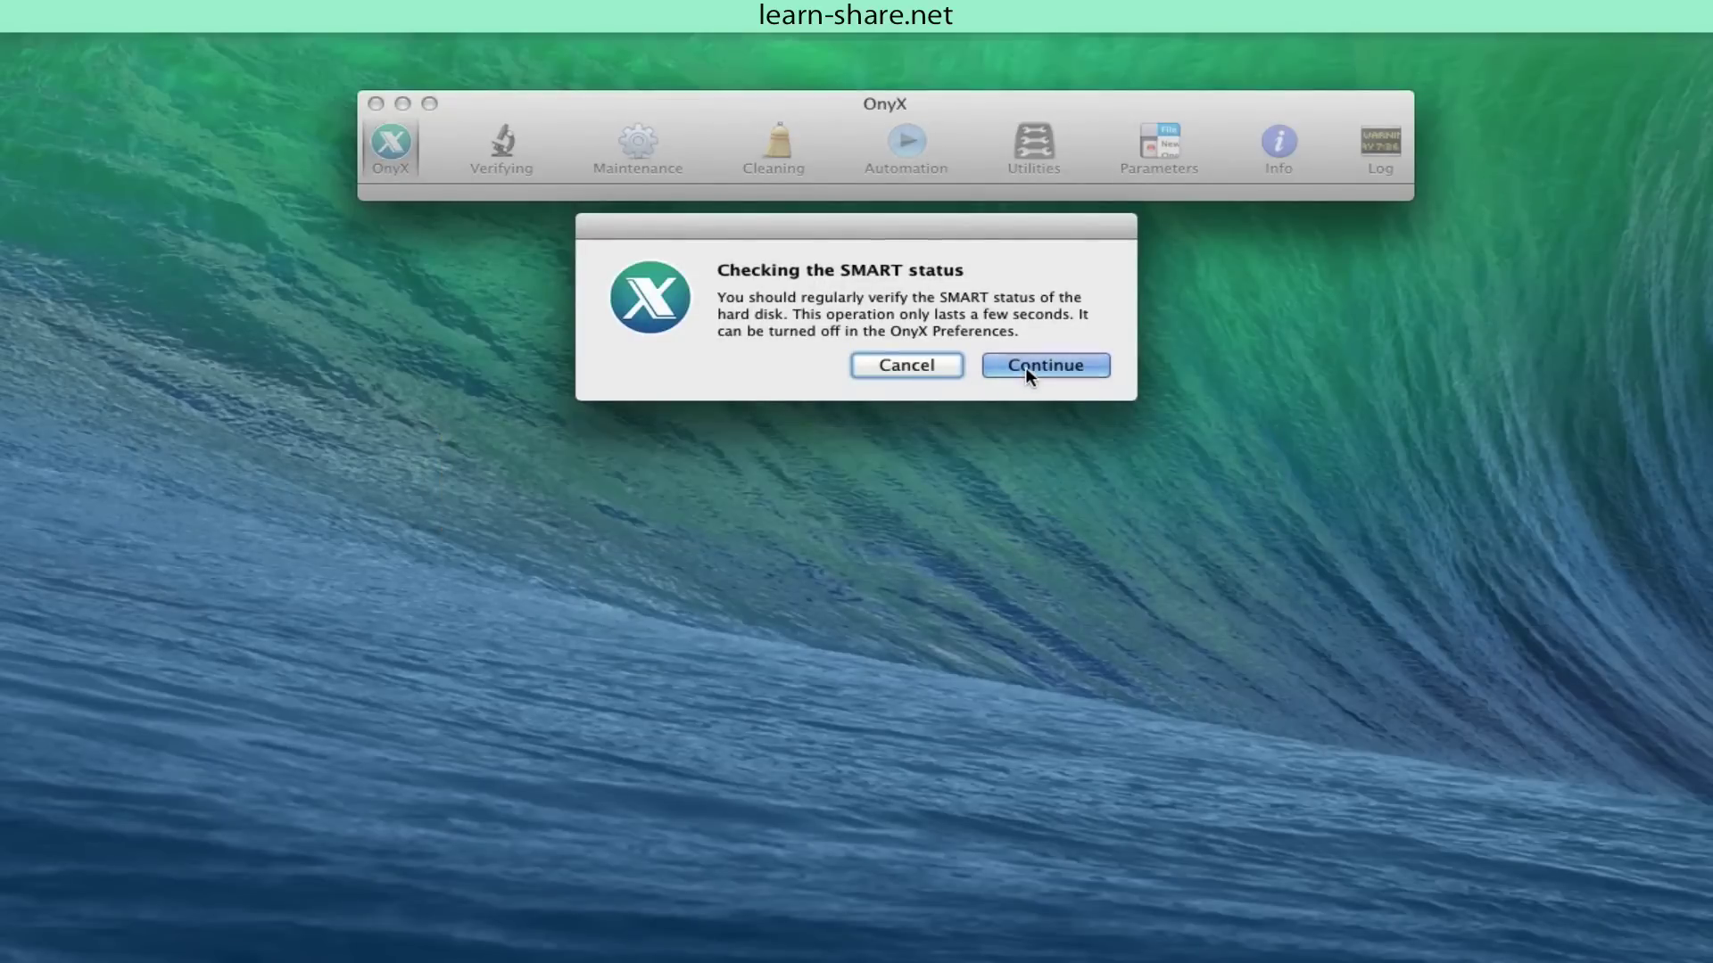
Step: Confirm the disk's SMART status and go to OnyX's Verifying section
click(1026, 368)
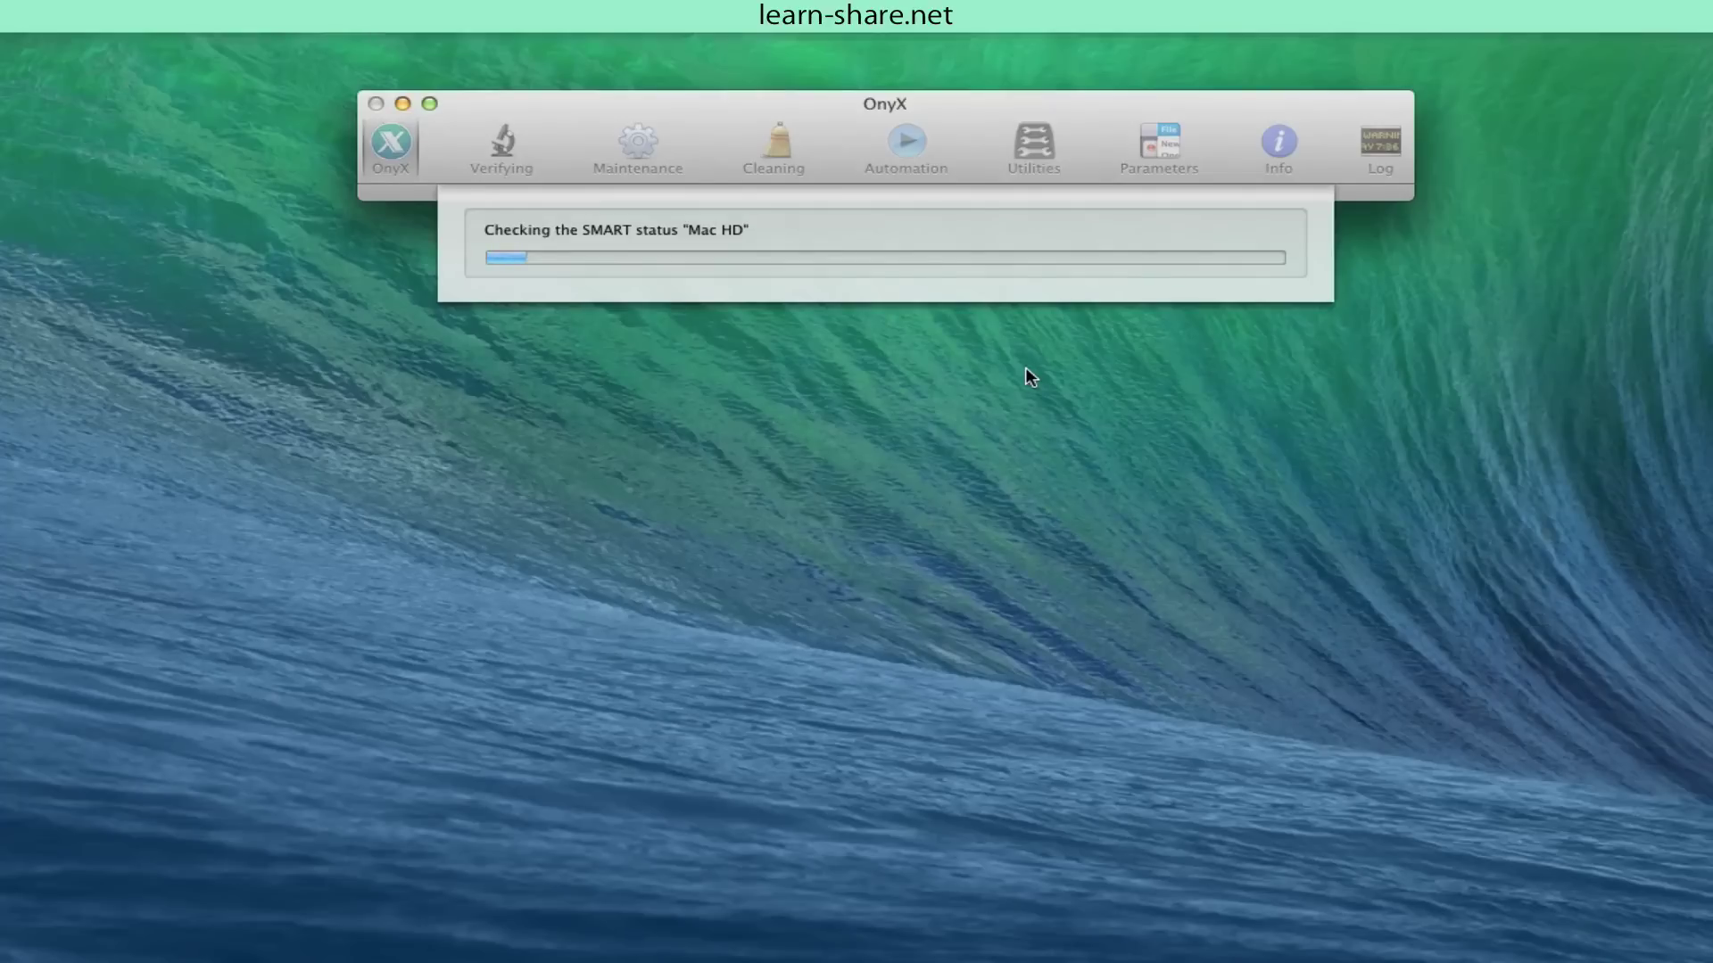
click(1057, 355)
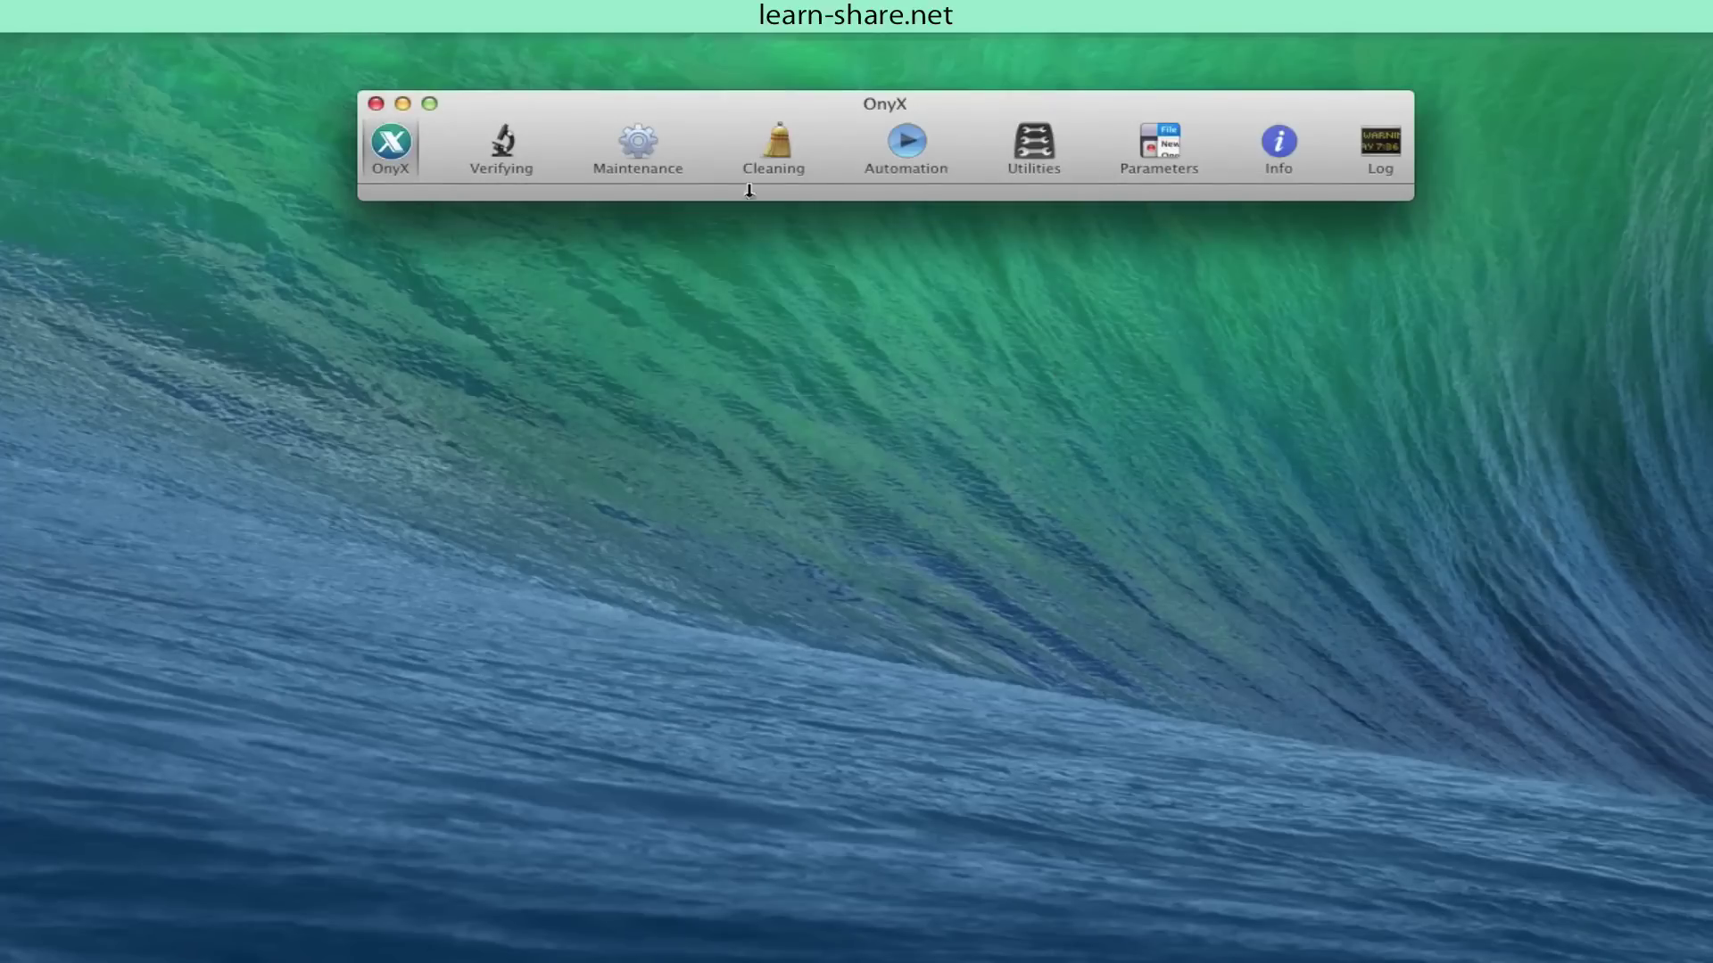
click(493, 139)
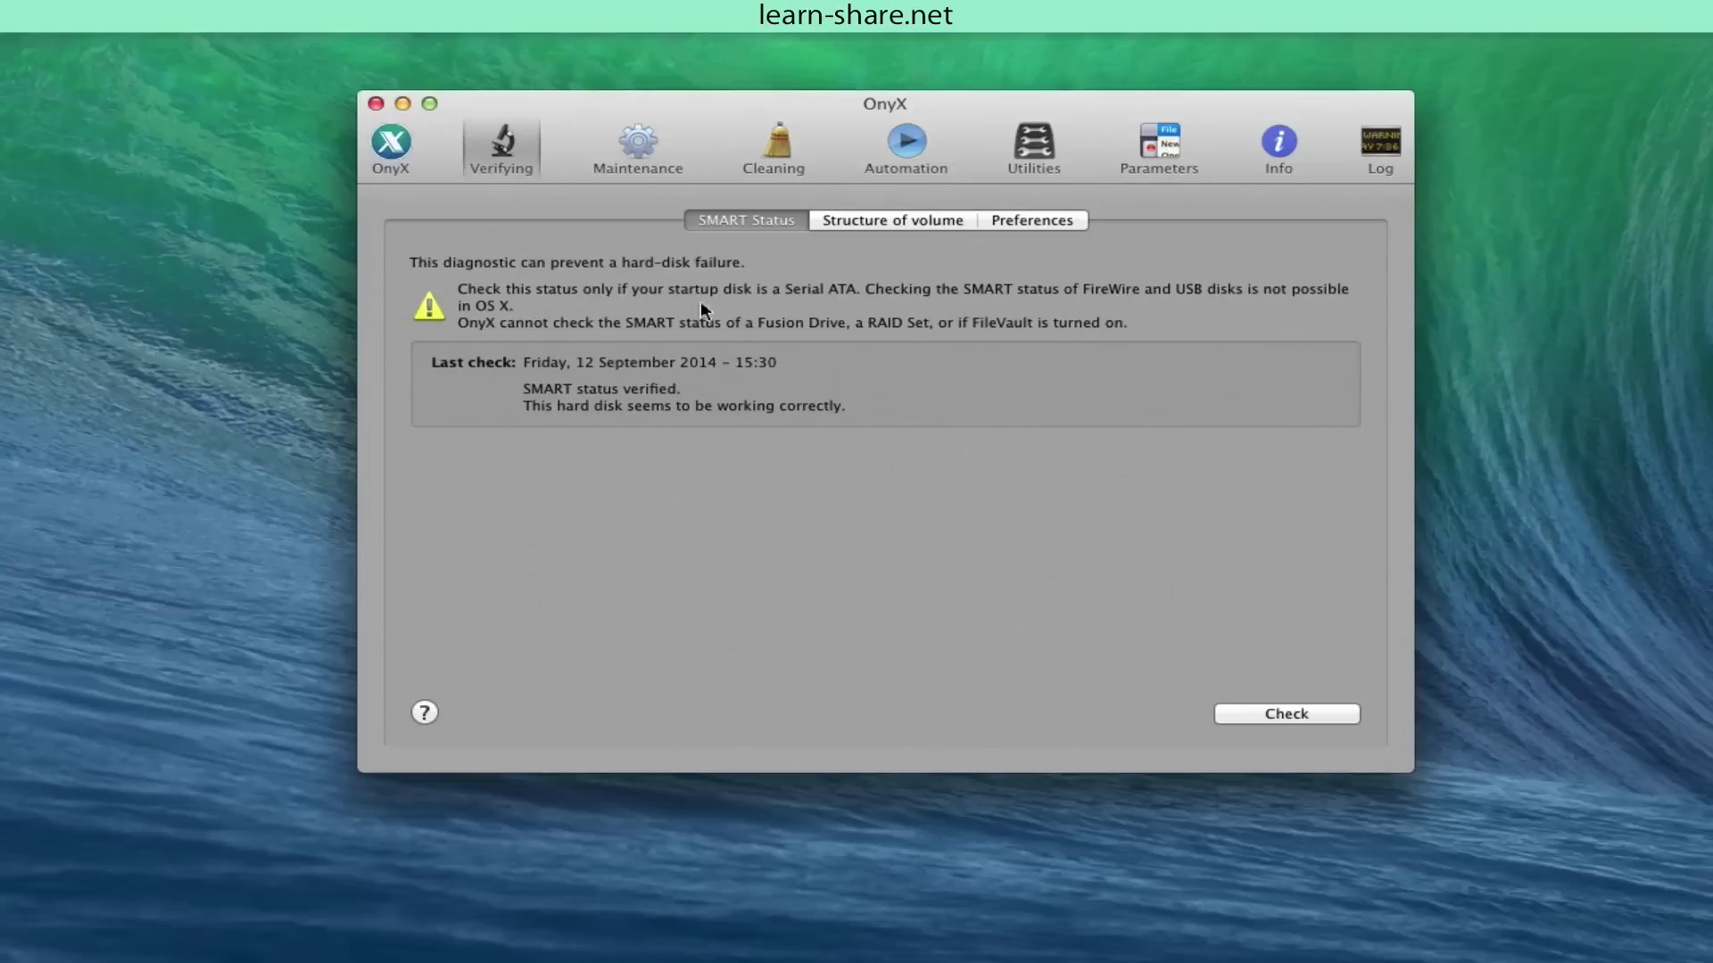
Step: Review the System, User, Internet, Fonts, Logs and Trash cleaning options, then run the system cache clean-up
click(788, 146)
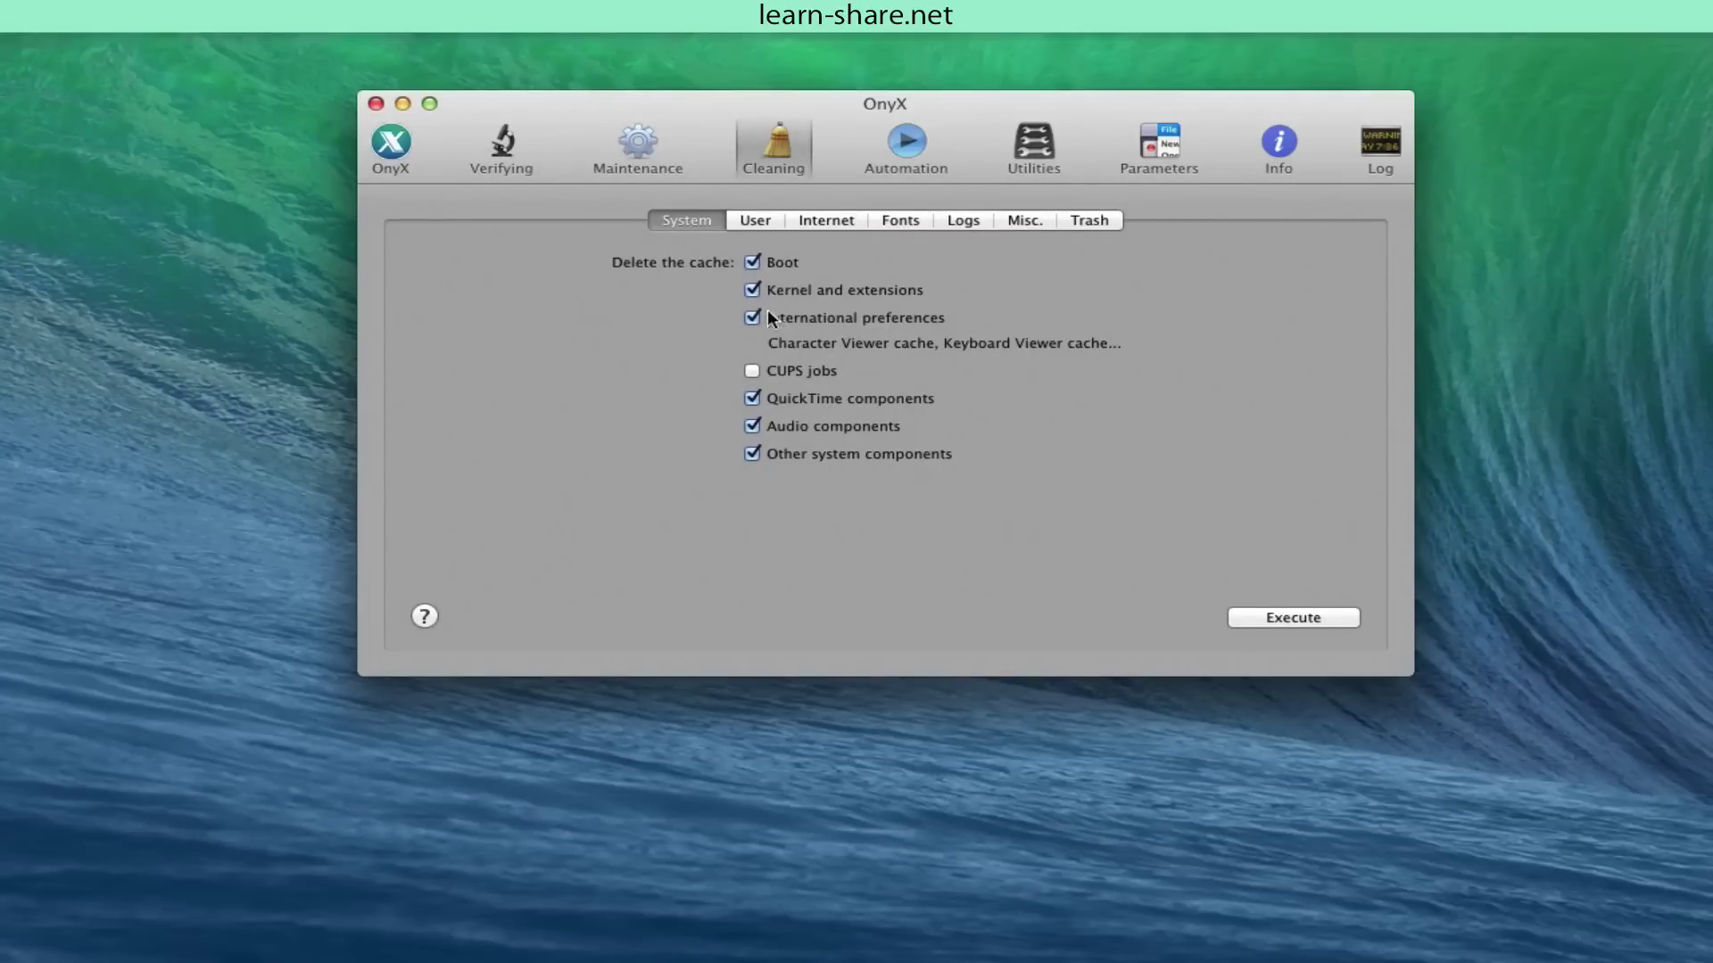
click(756, 219)
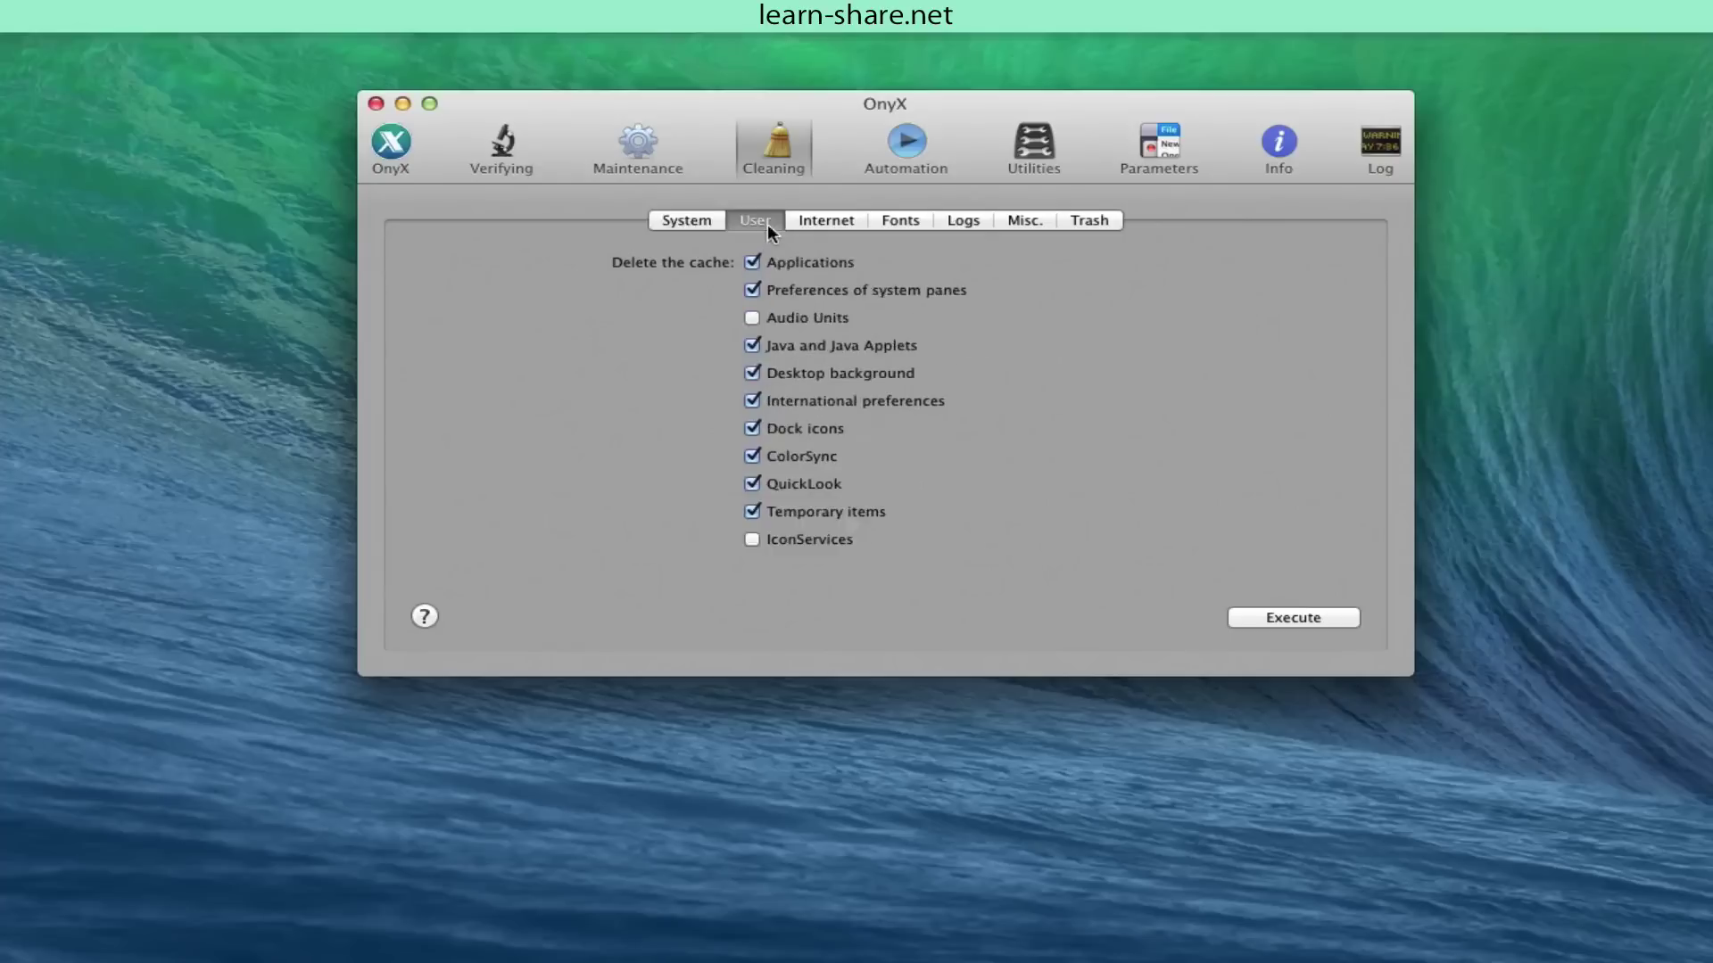
click(822, 224)
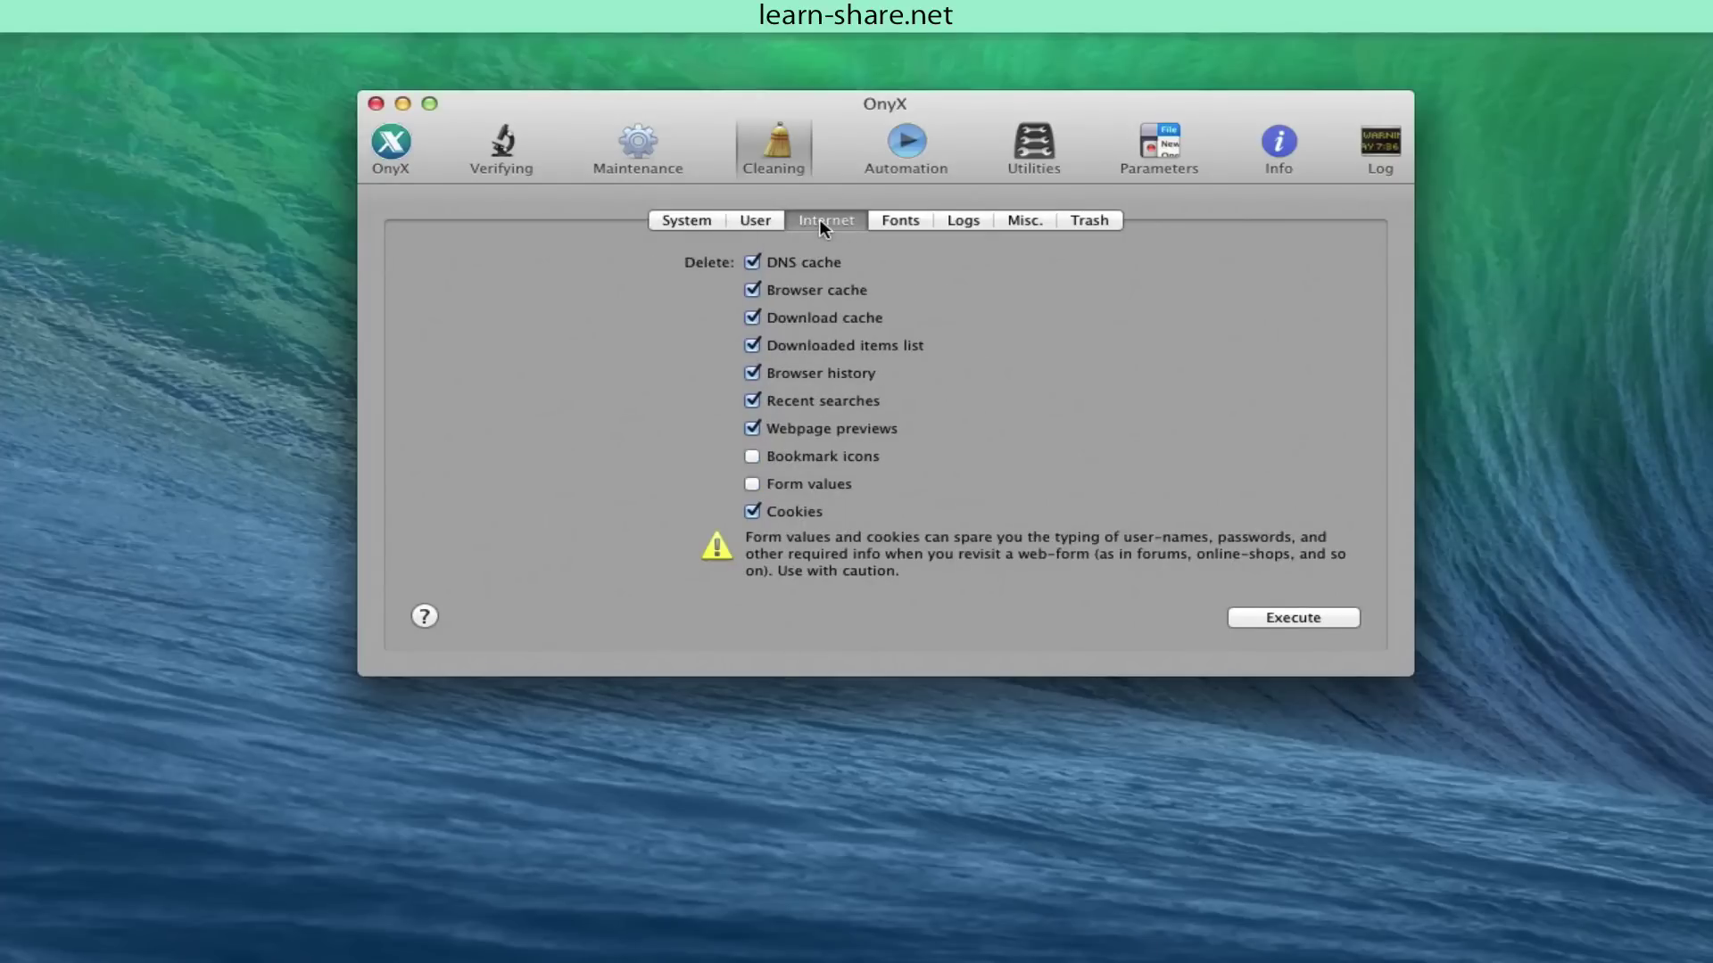
click(895, 221)
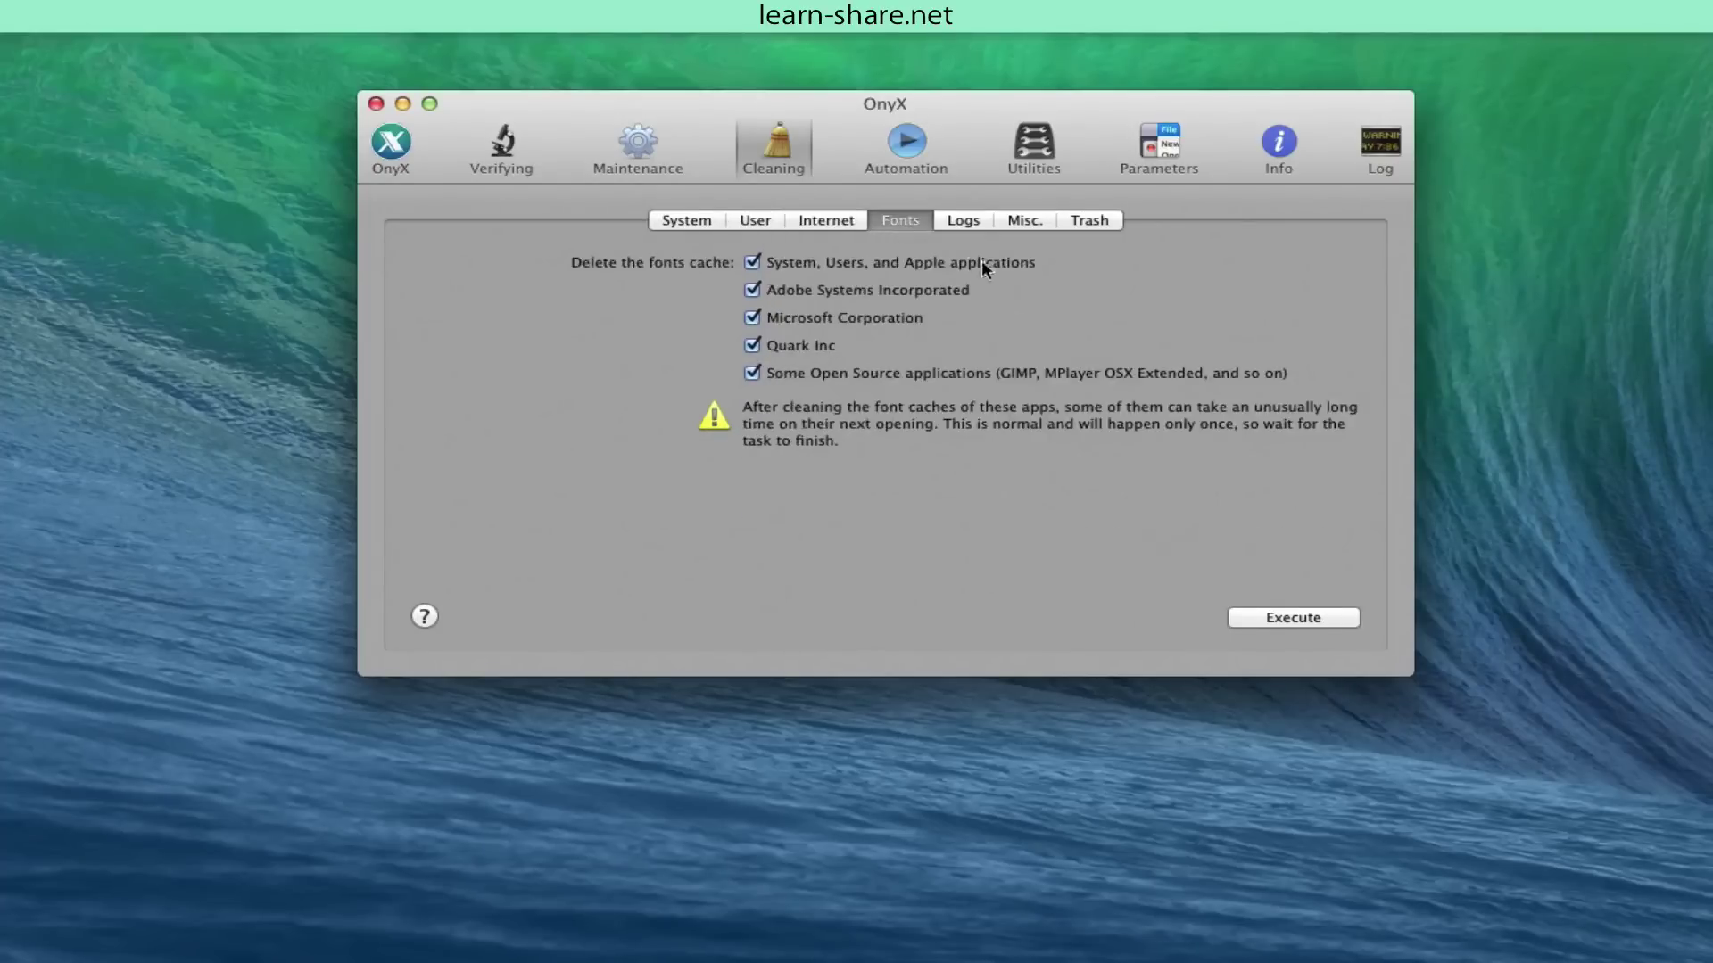
click(965, 222)
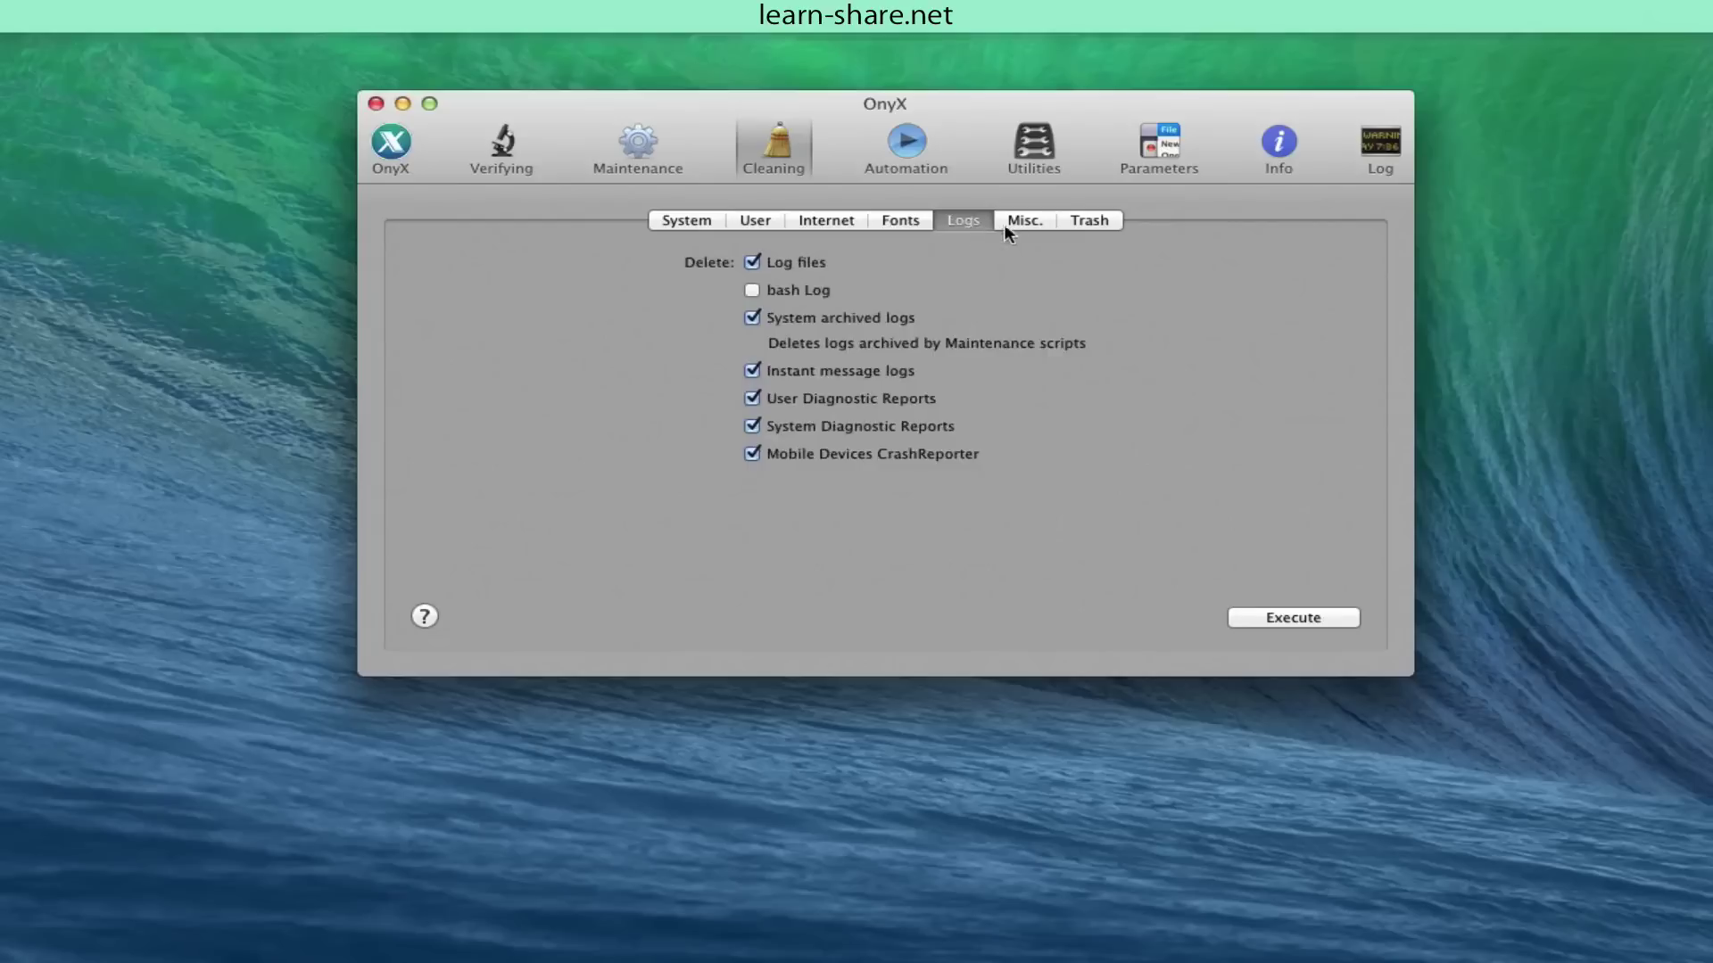
click(1084, 222)
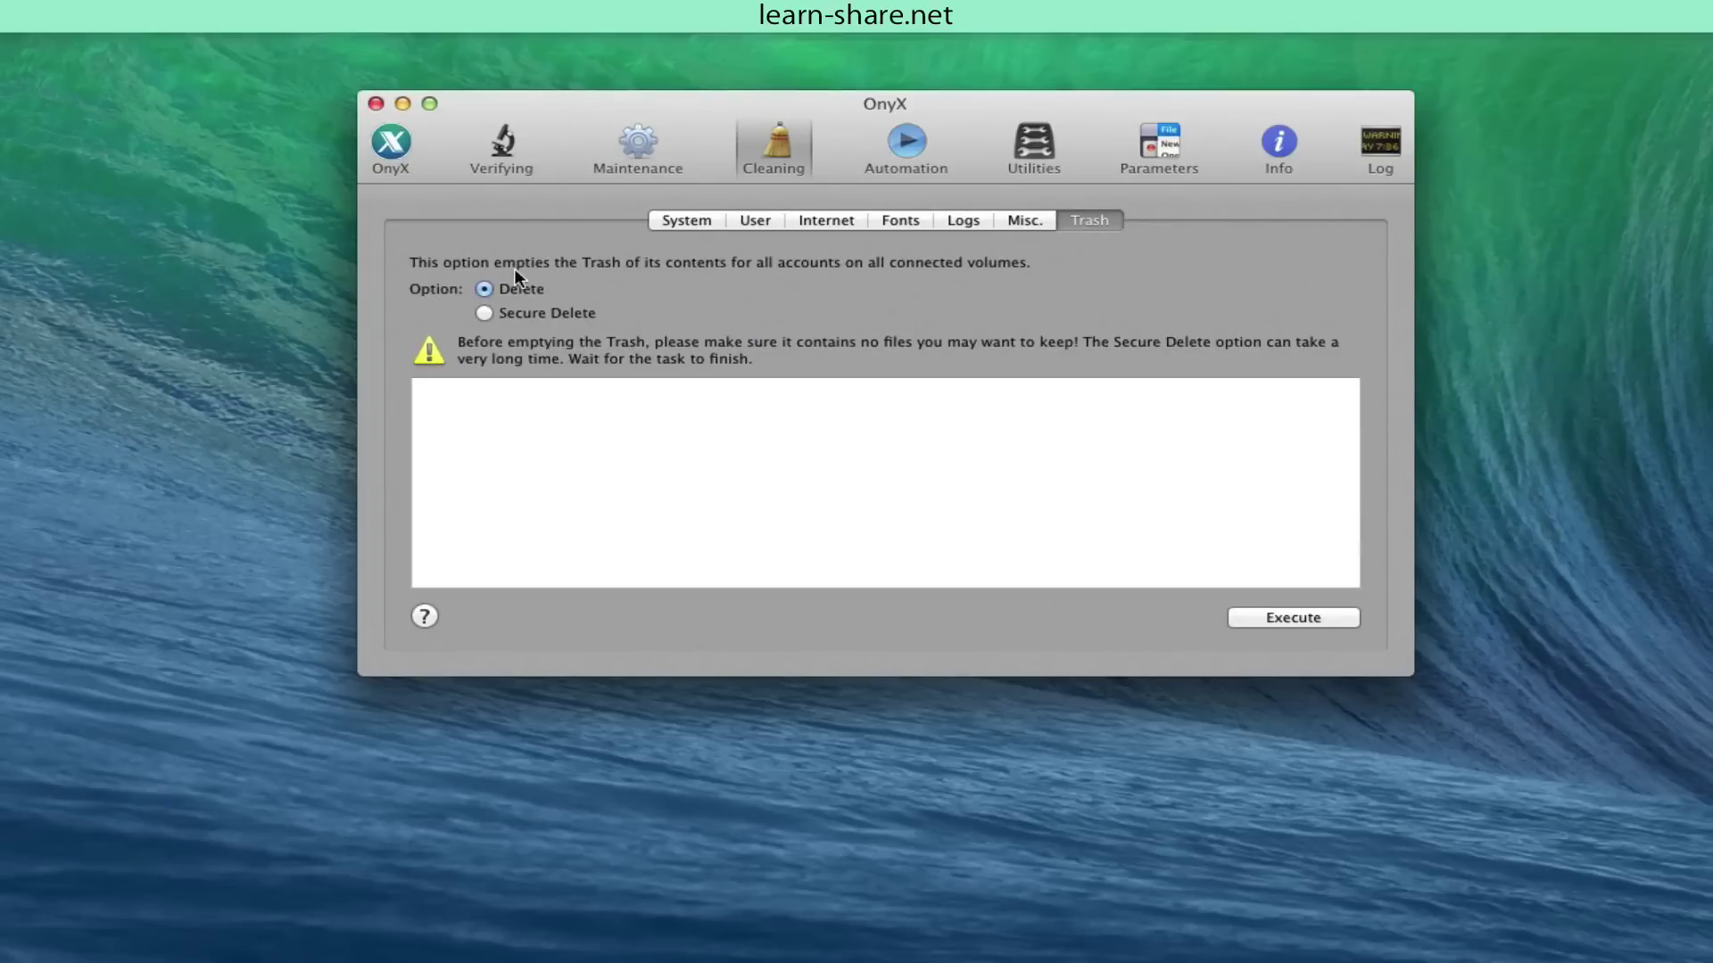
click(694, 221)
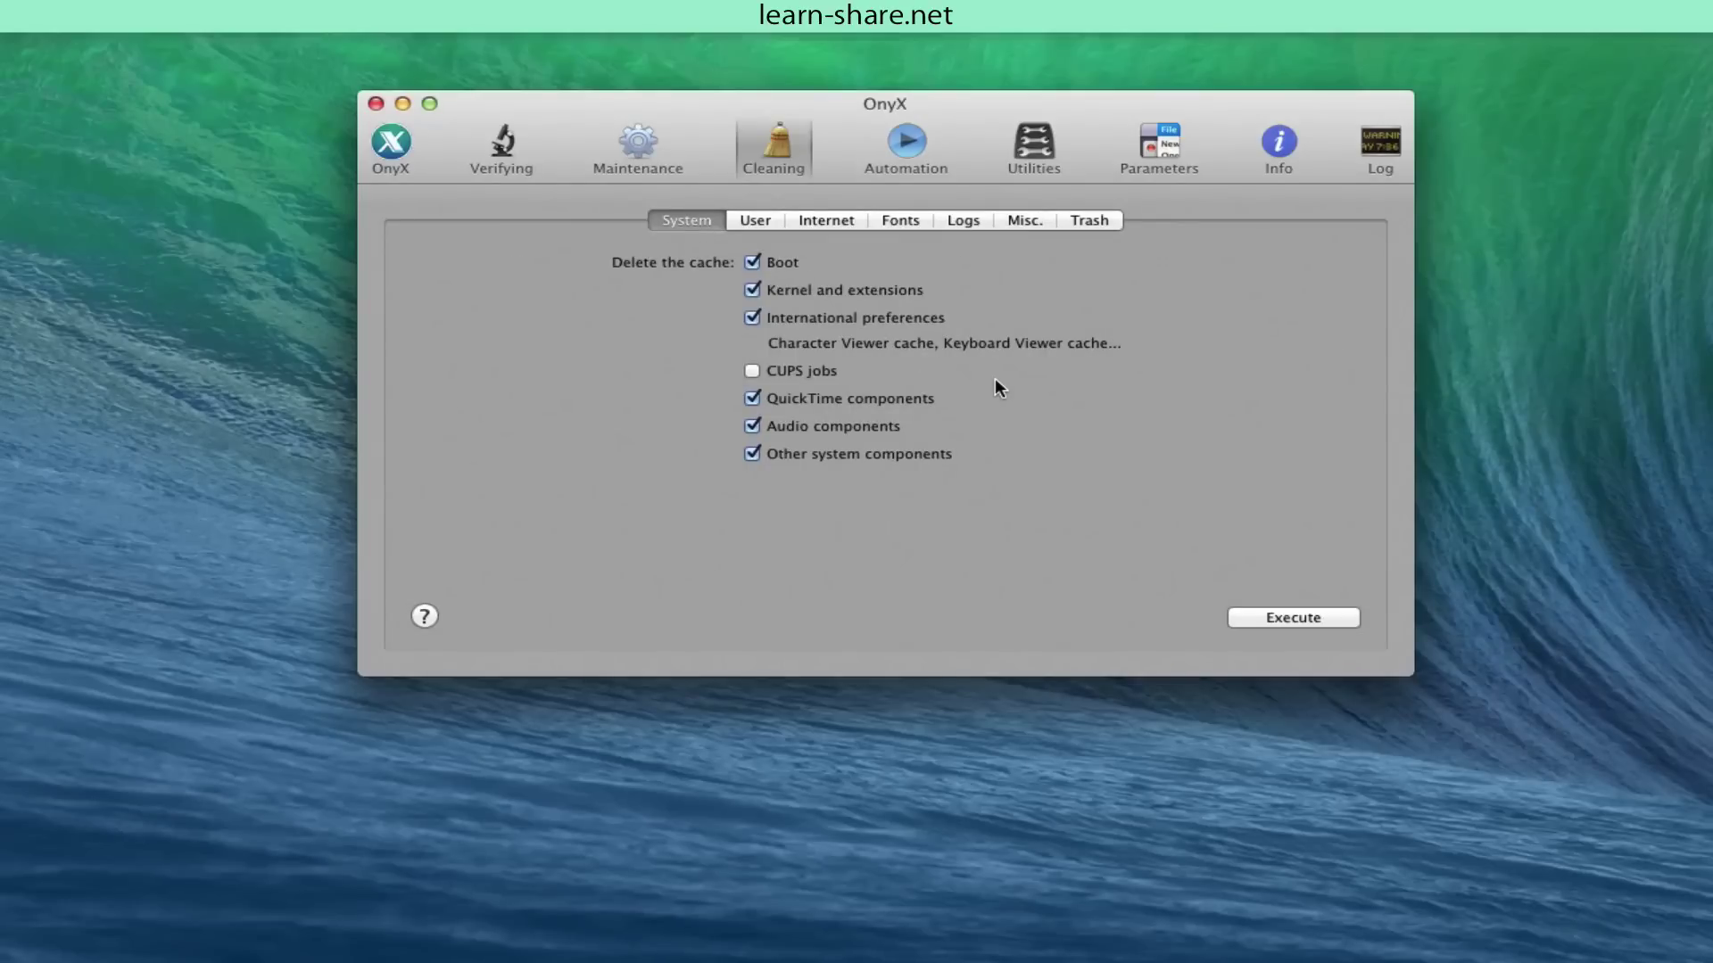
click(1257, 617)
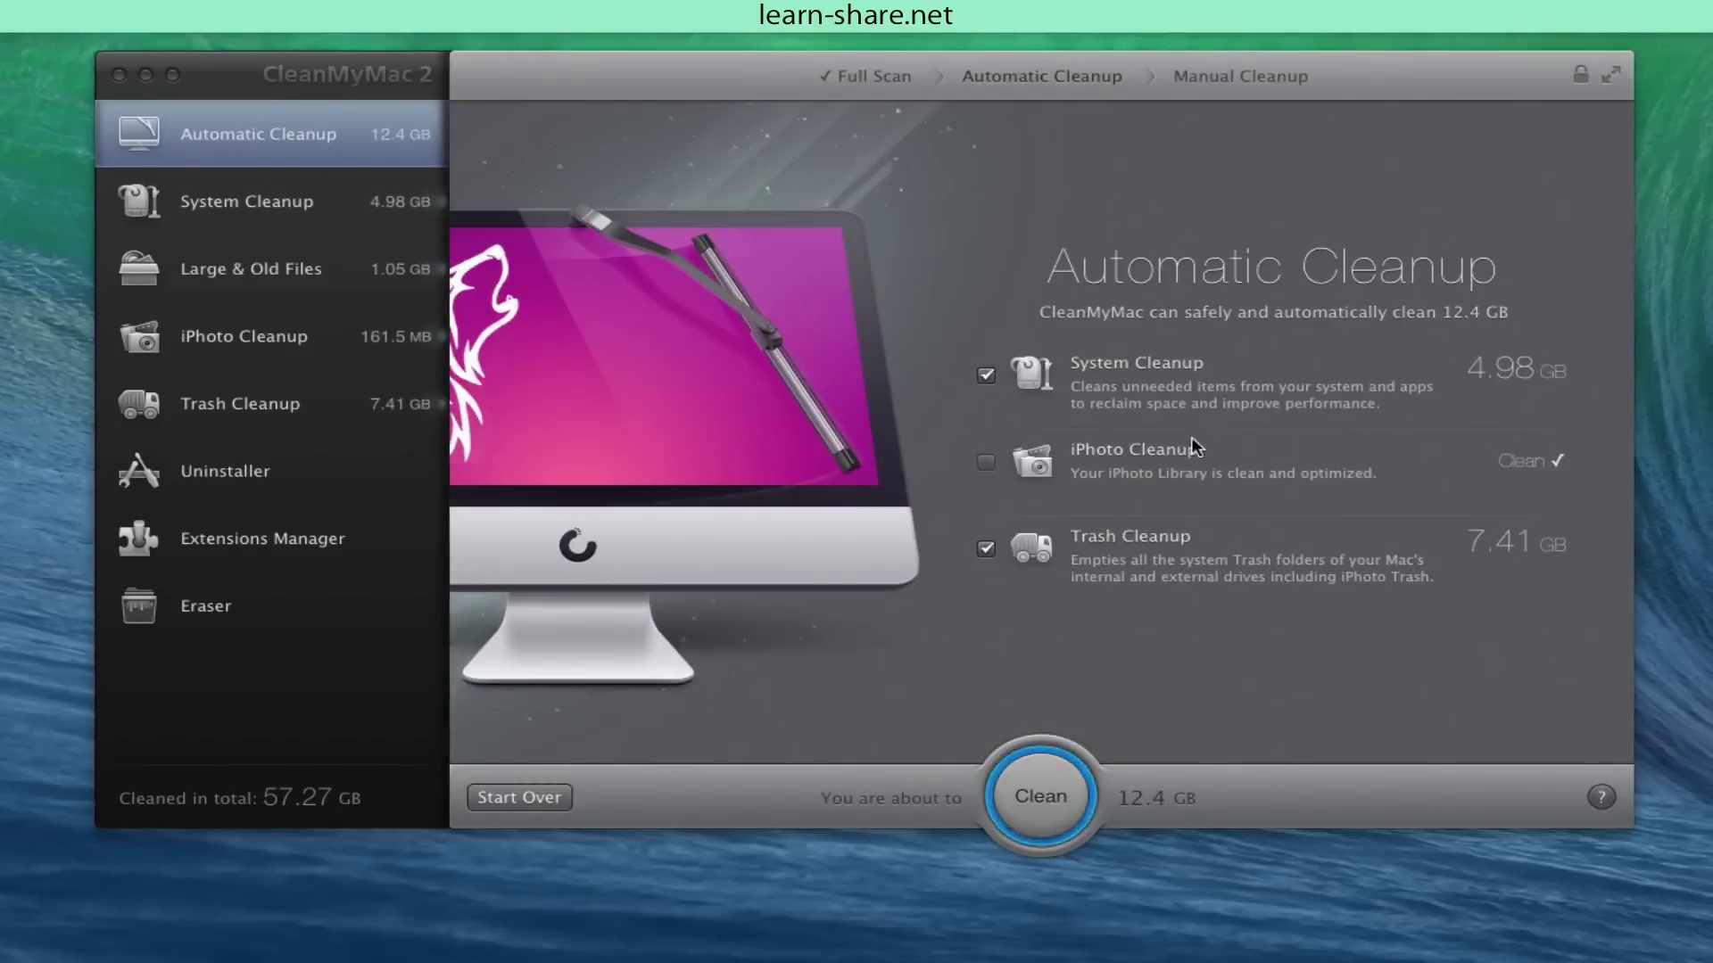
Step: Clean the 12.4 GB of junk with System Cleanup and Trash Cleanup ticked
click(1041, 797)
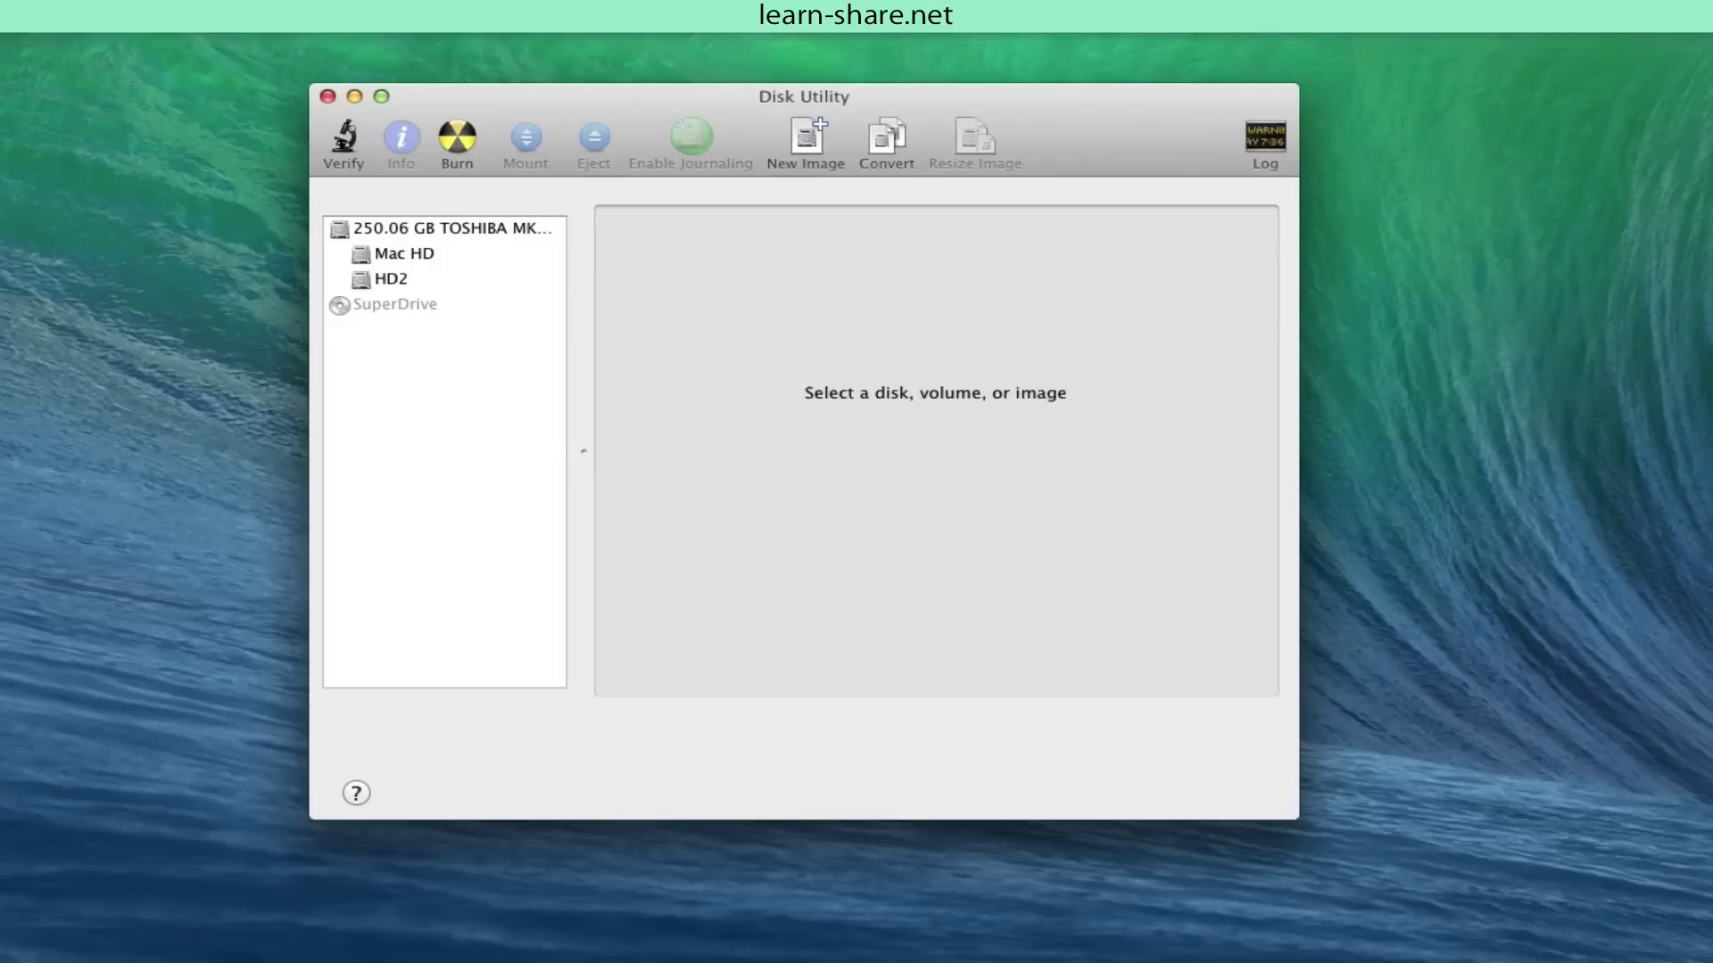
Step: Verify and then repair disk permissions on the Mac HD volume
click(415, 252)
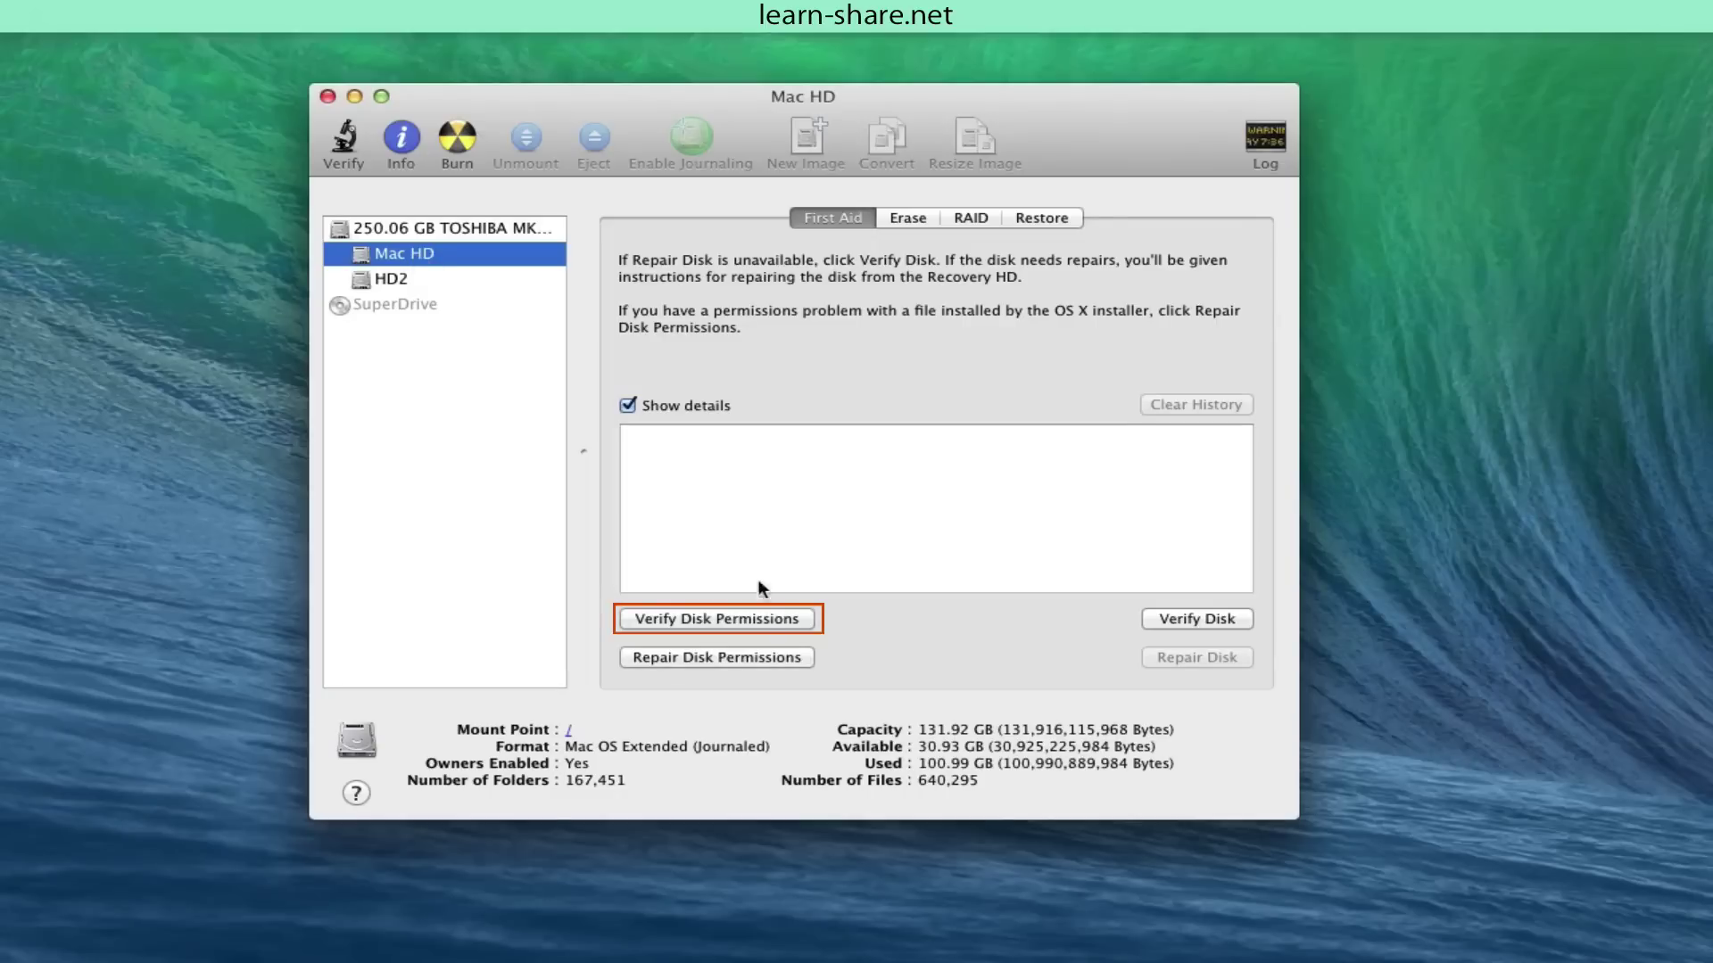
click(734, 613)
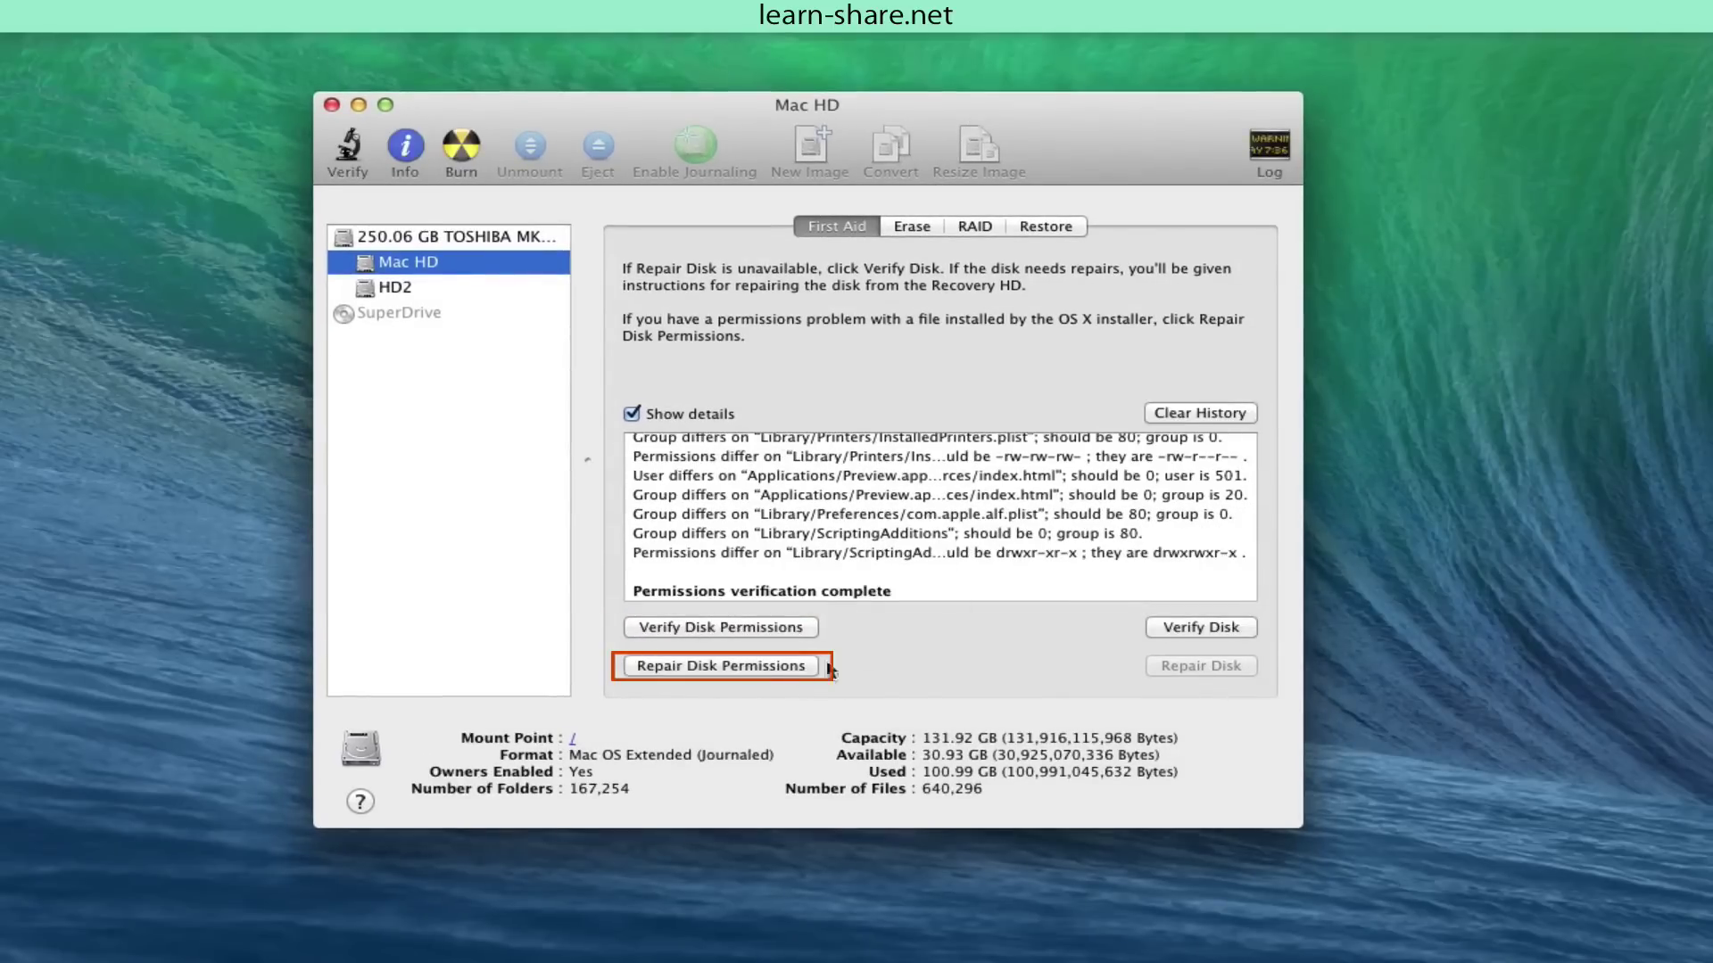
click(749, 665)
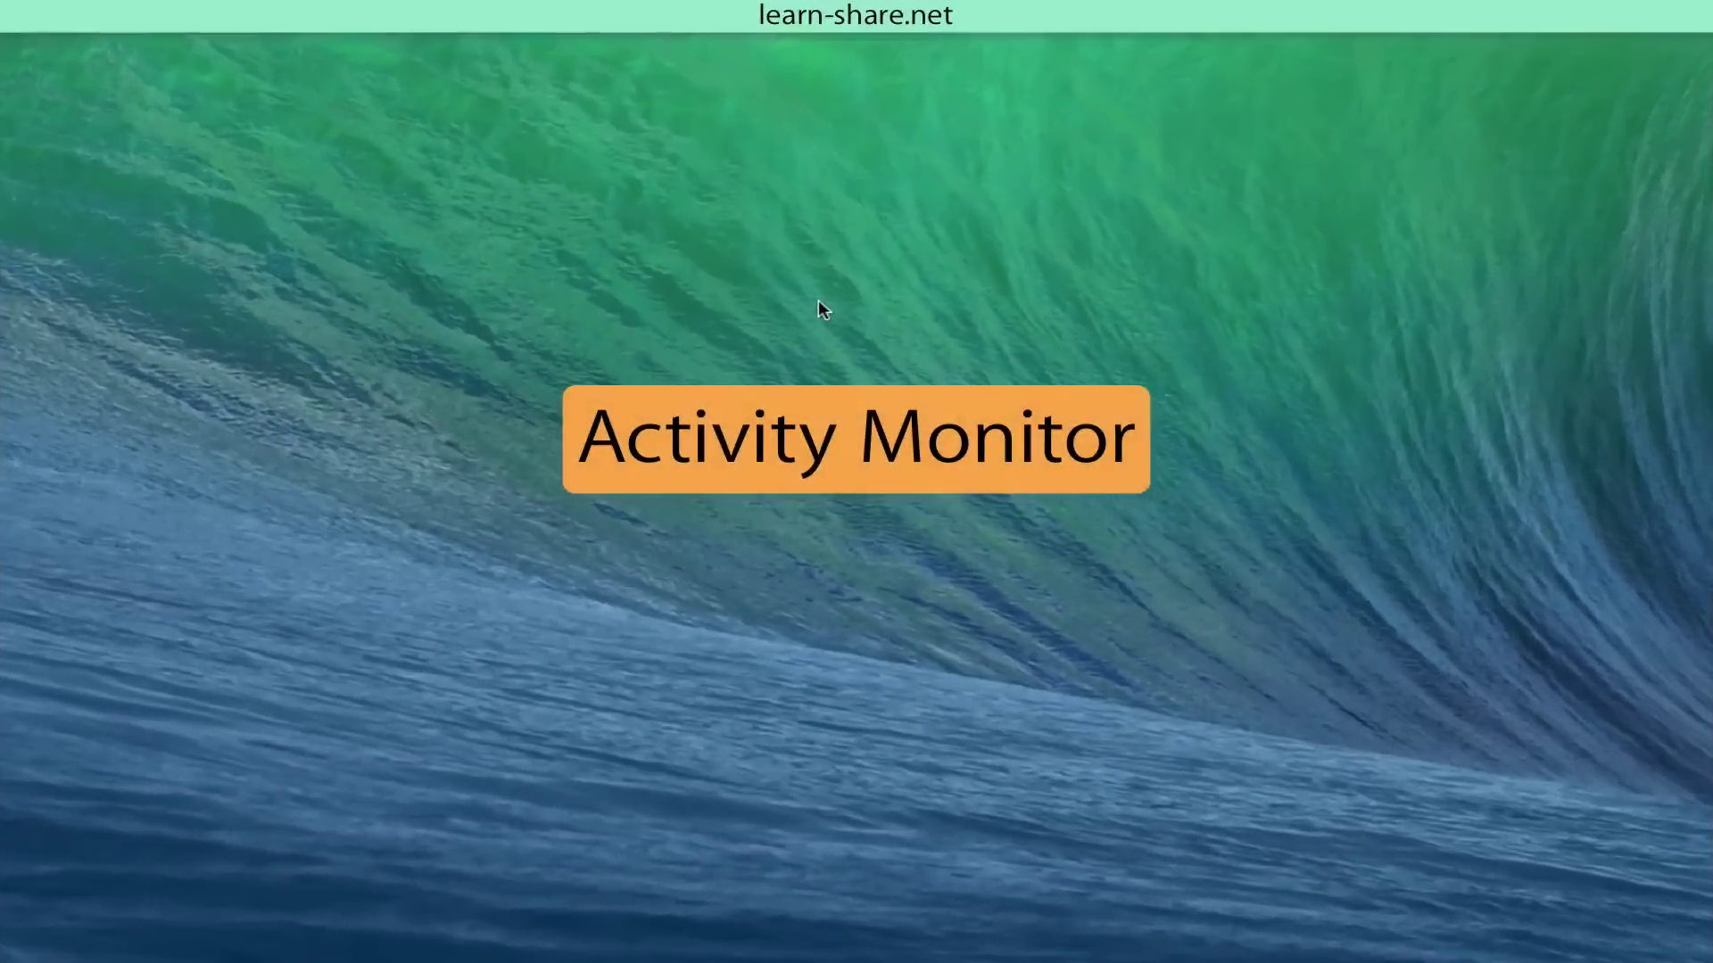
text(ac)
Step: Launch Activity Monitor and review its Memory, Energy, Disk and Network tabs
key(Return)
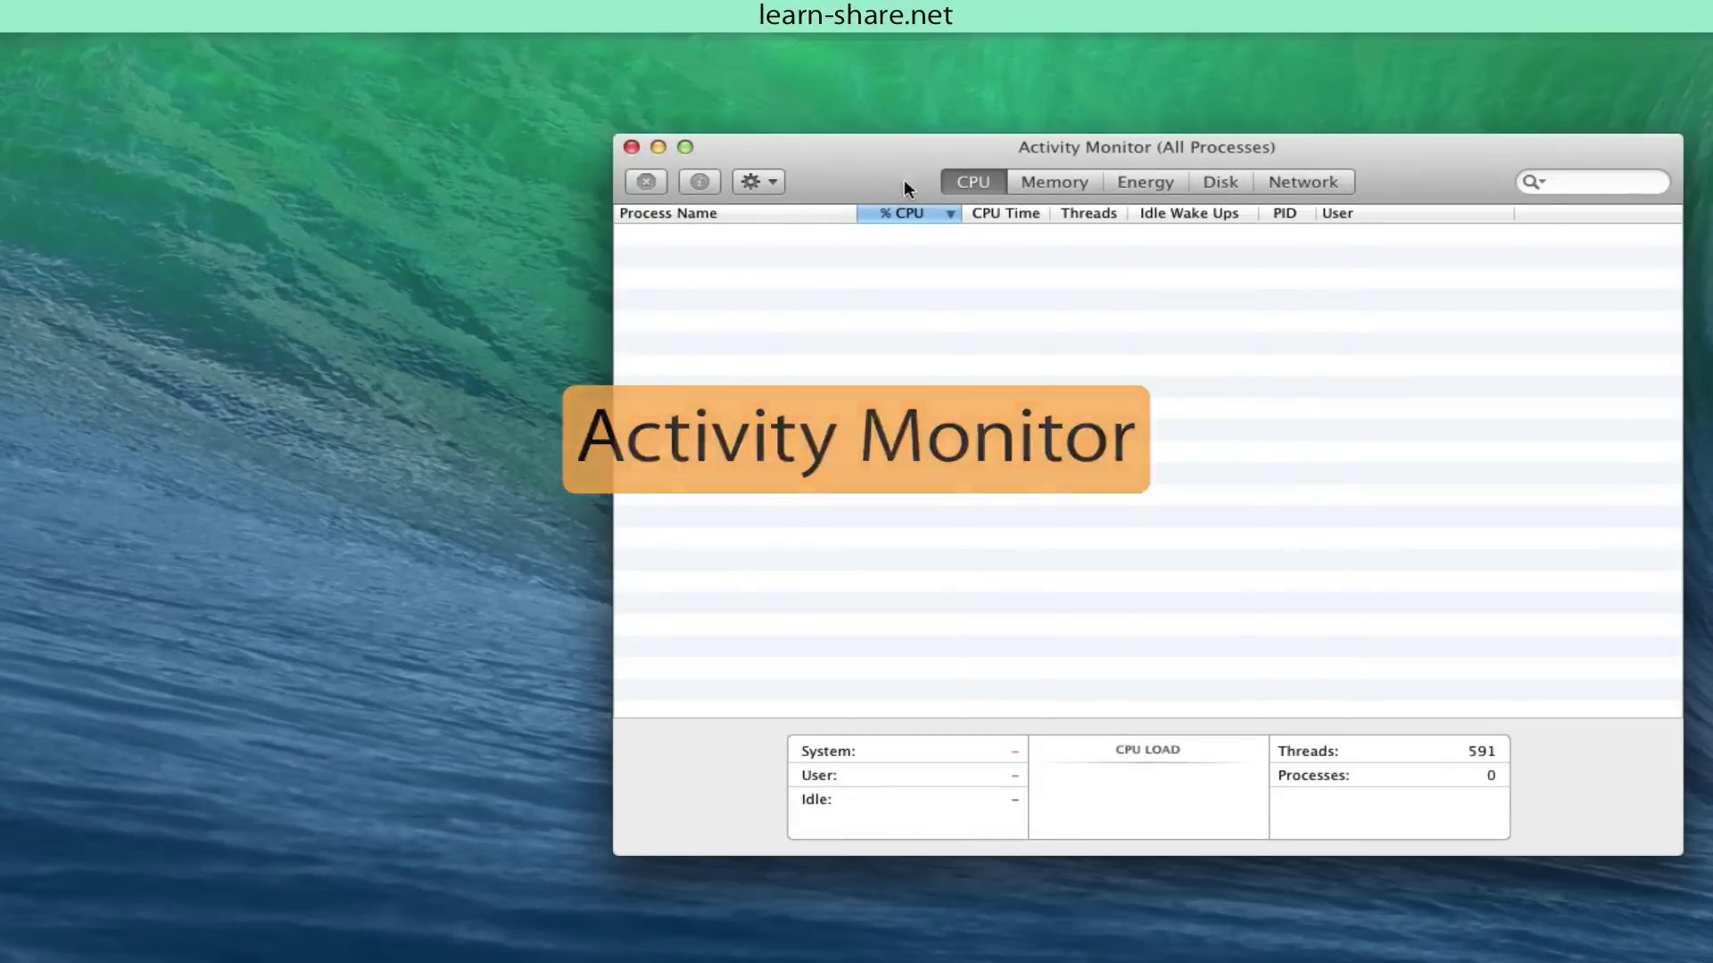
drag(902, 160, 630, 106)
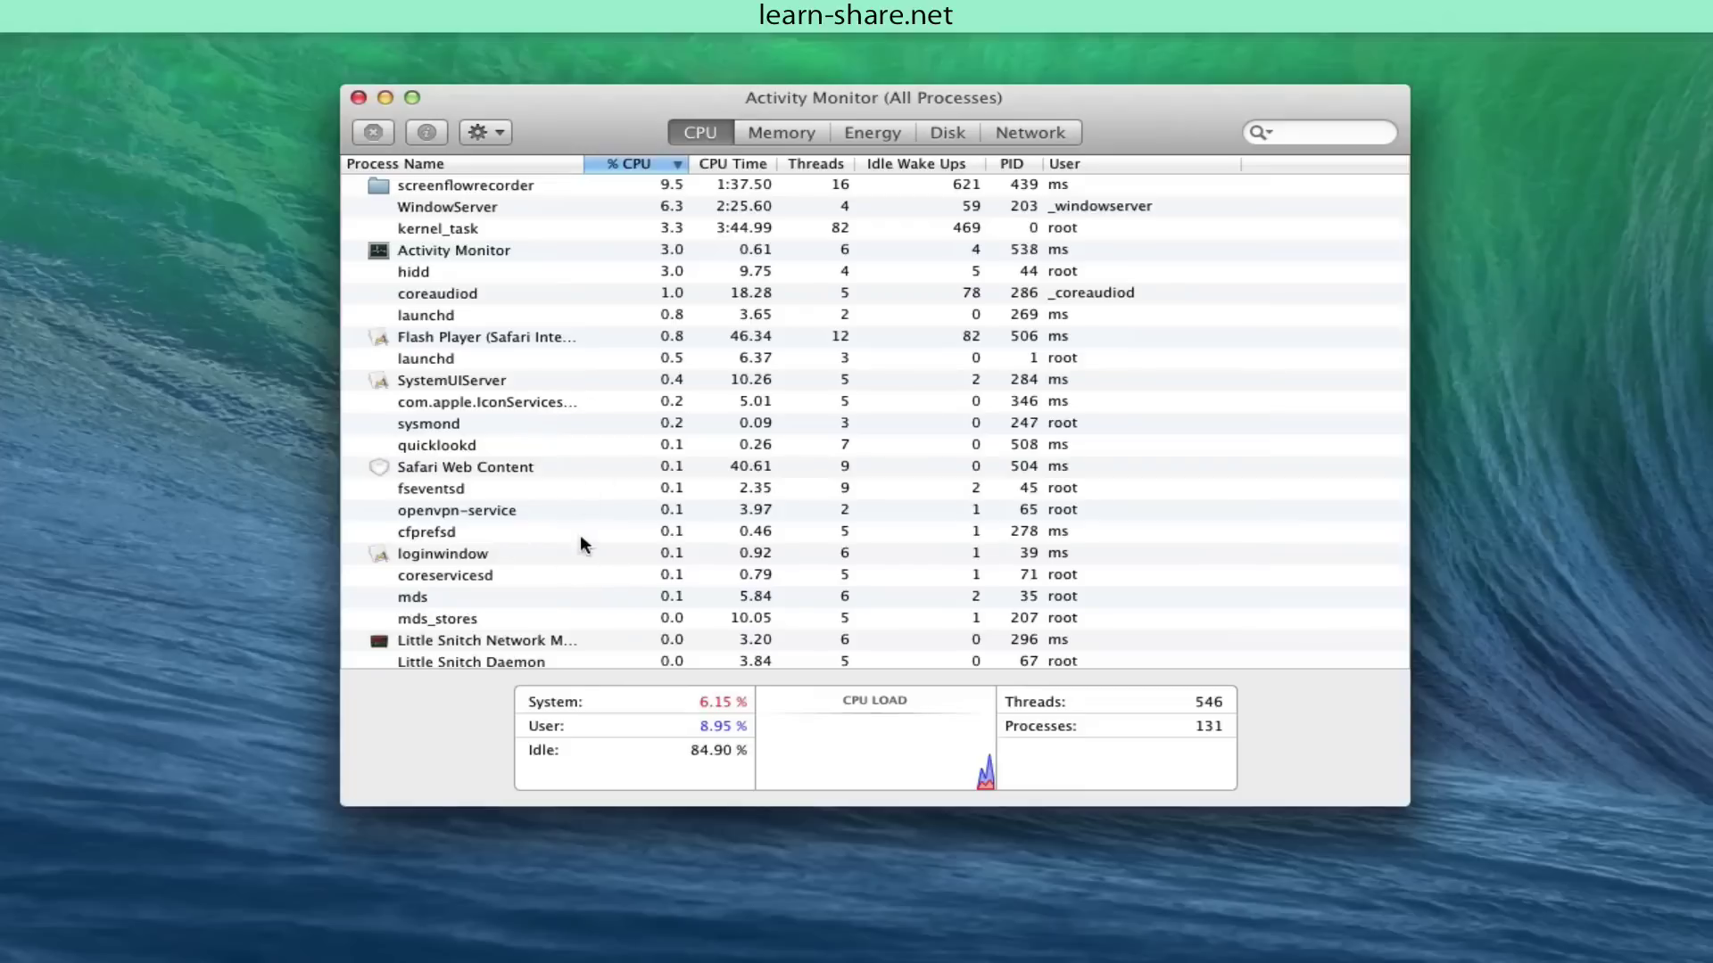
click(787, 128)
click(872, 132)
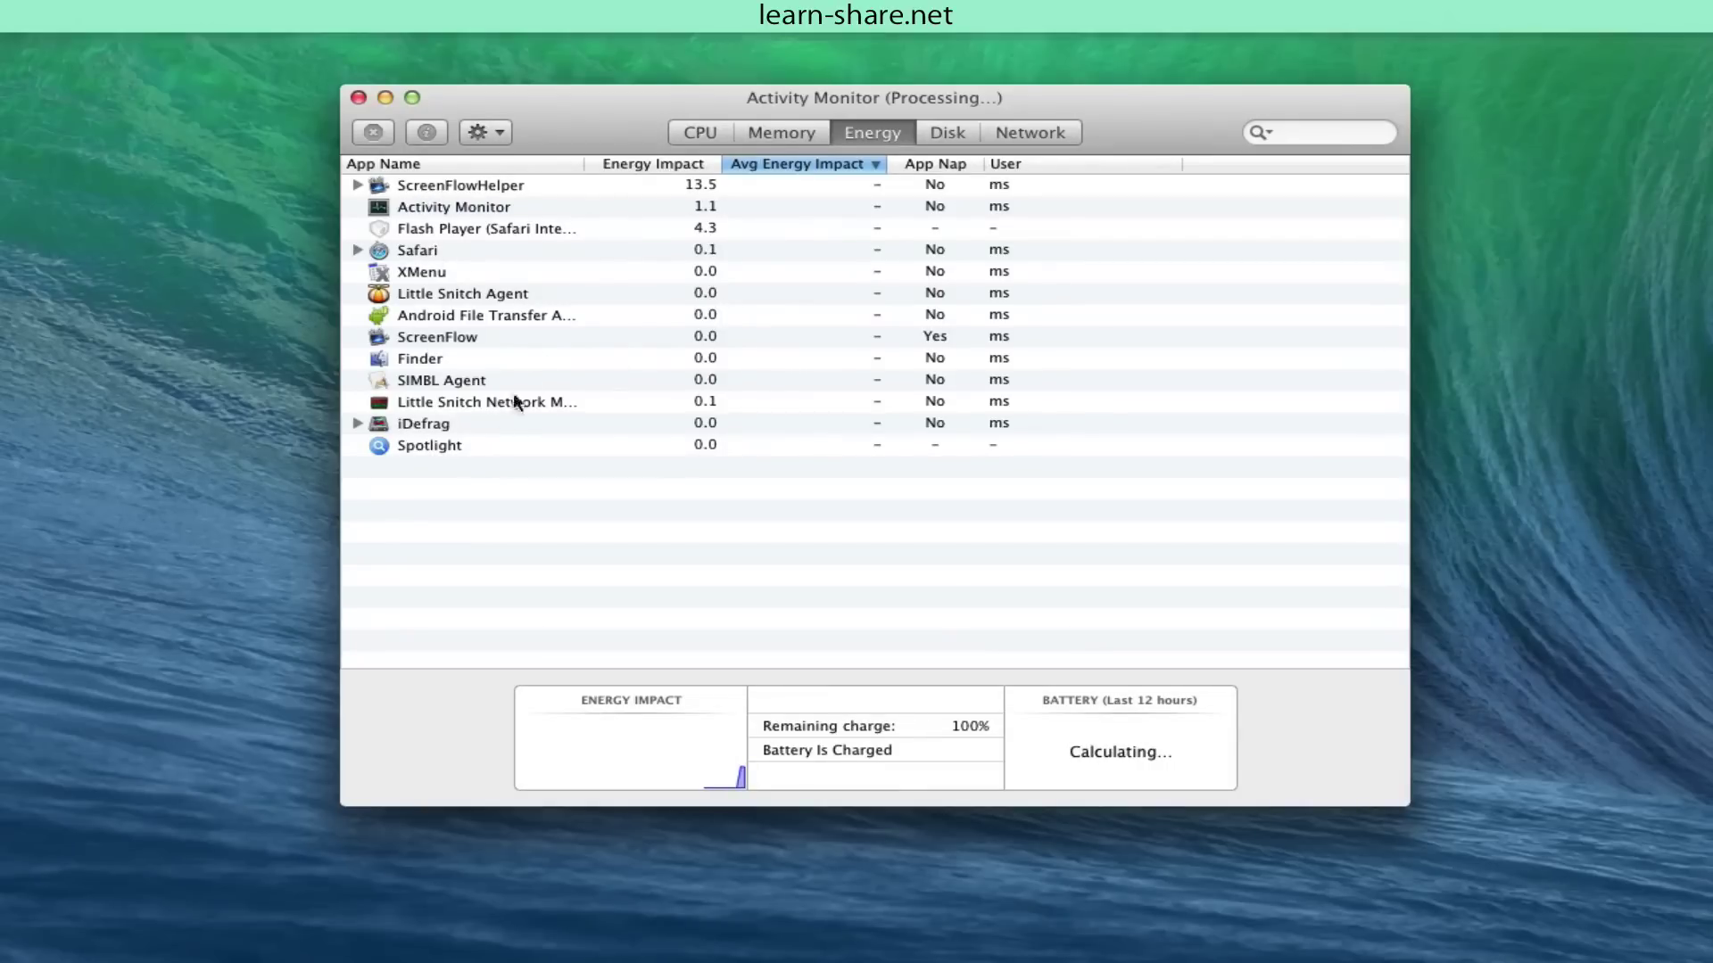
click(947, 131)
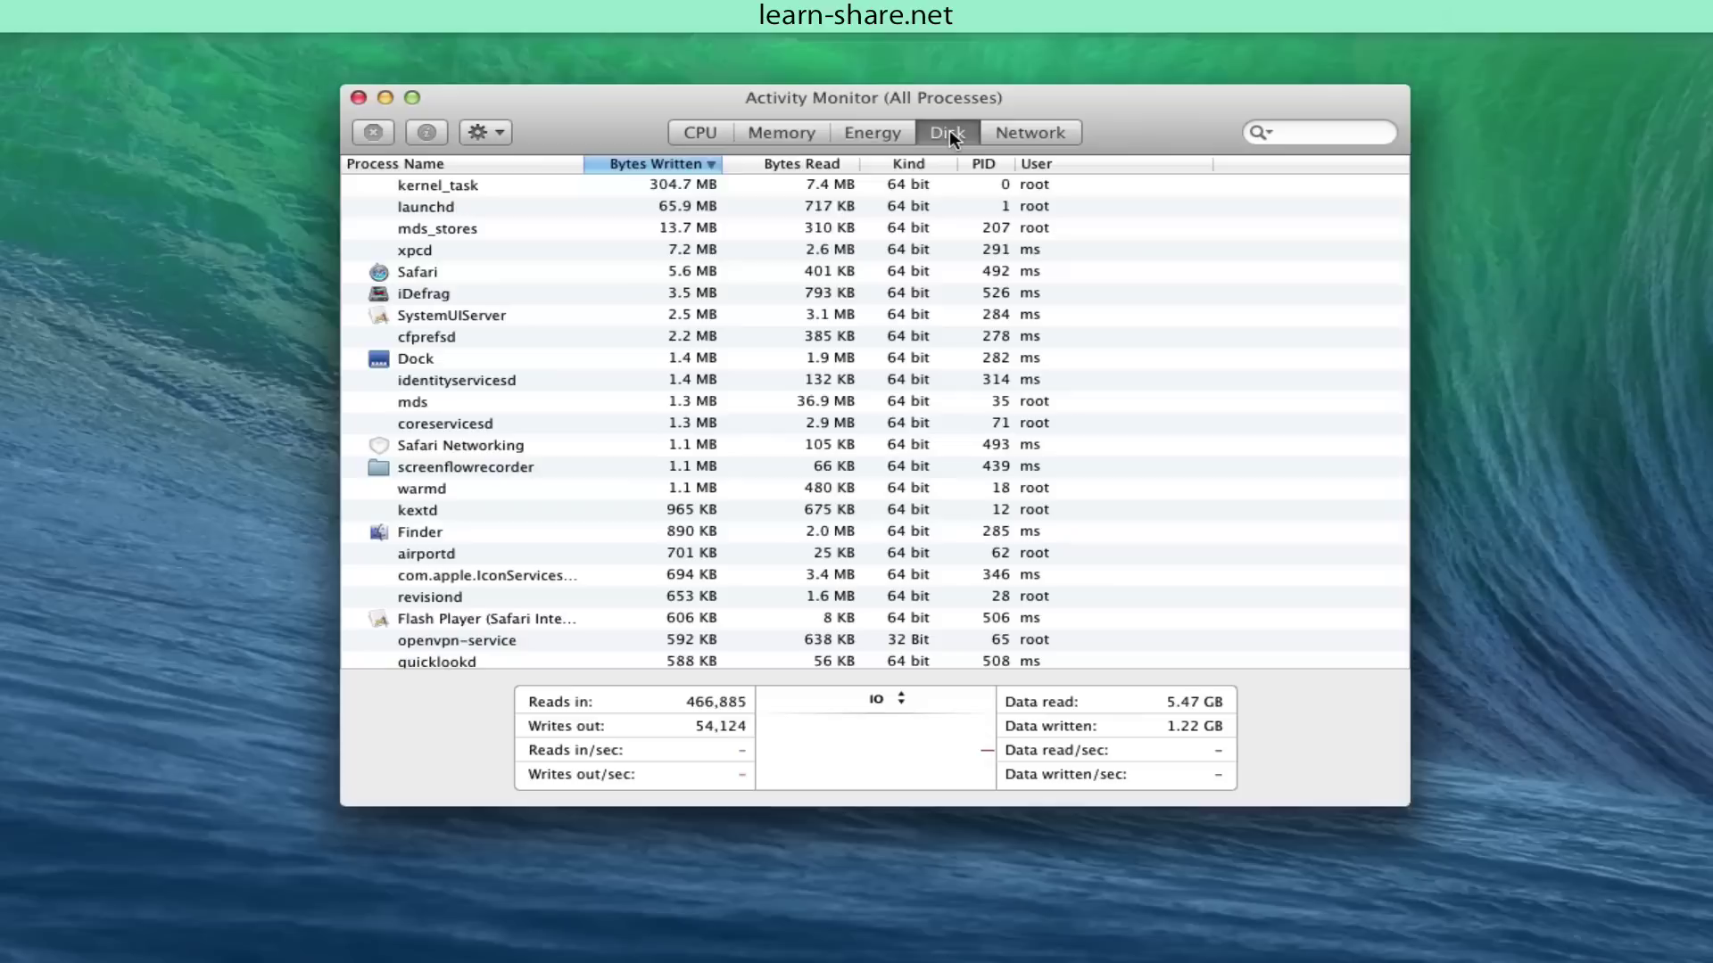
click(1033, 132)
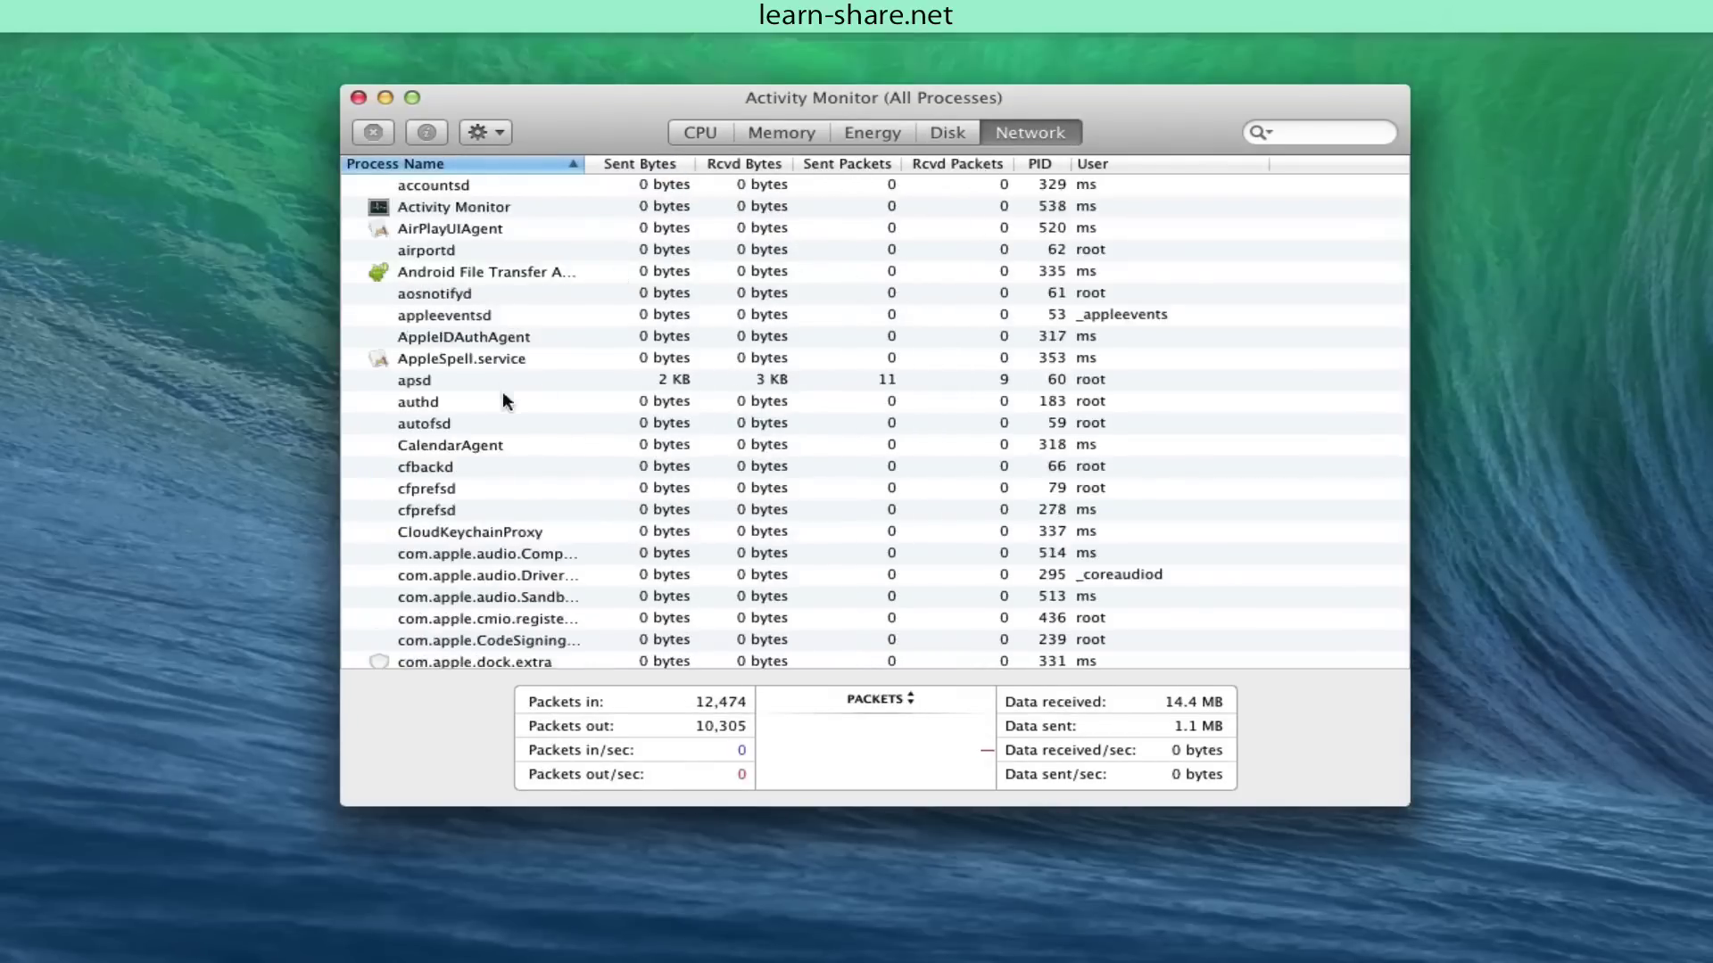
scroll(600, 433, down, 5)
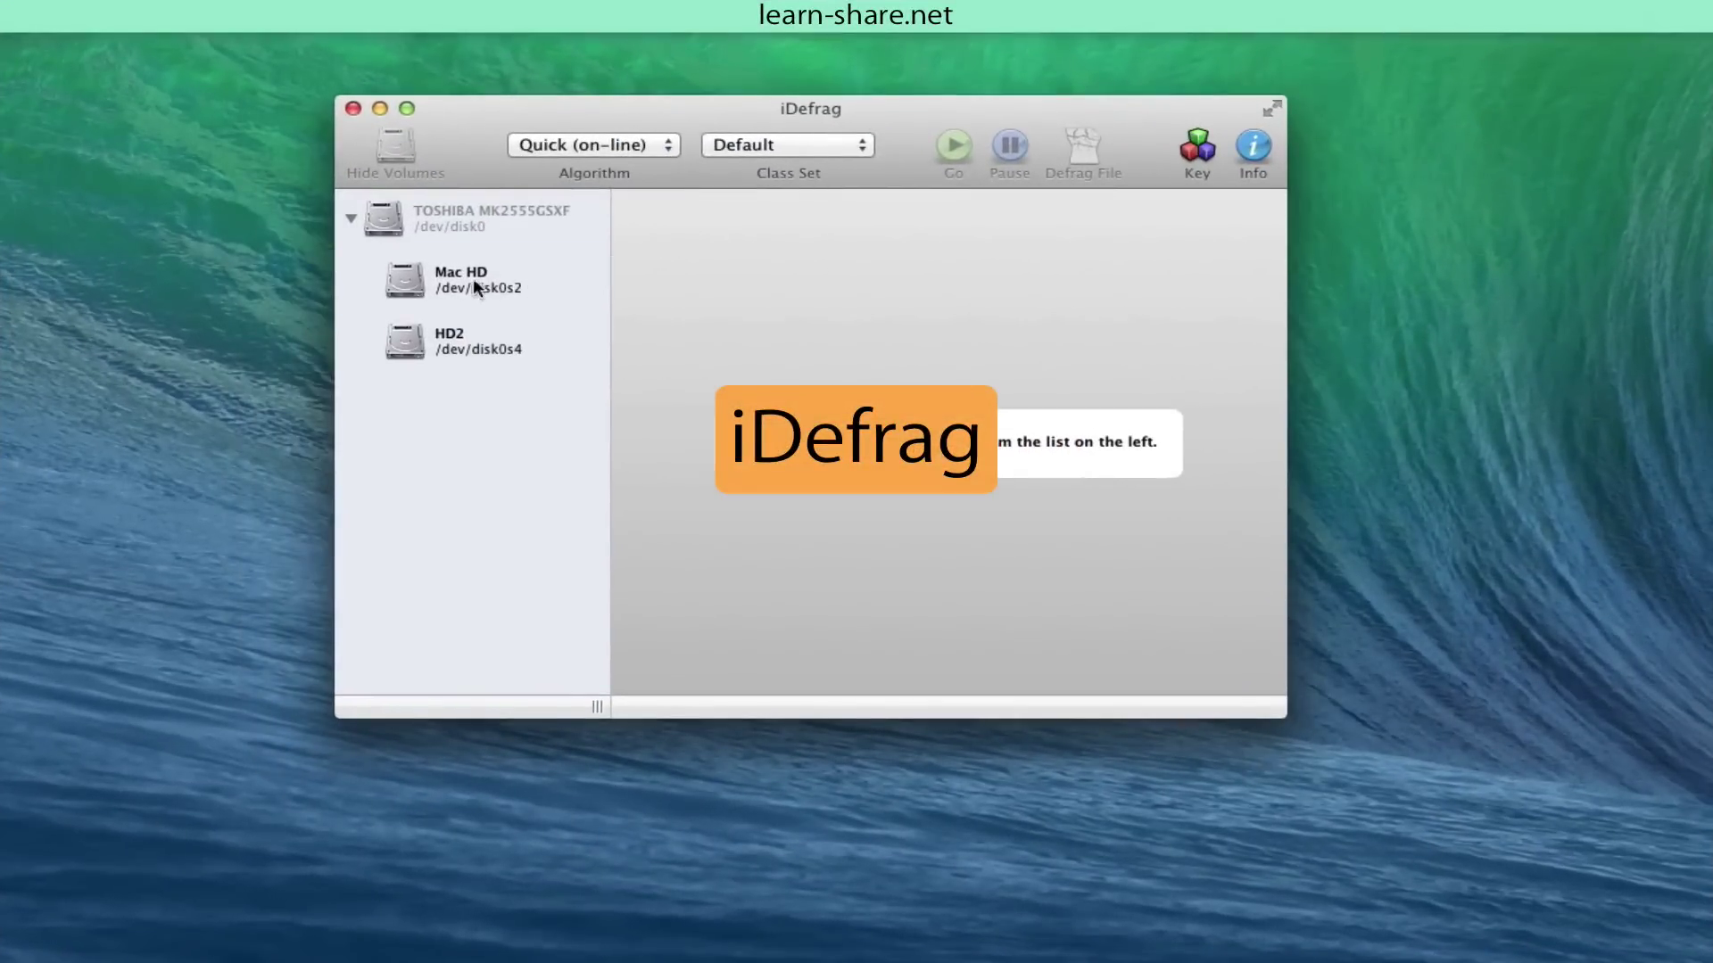
Step: Unlock iDefrag for Mac HD with the admin password and zoom into its block map
click(472, 277)
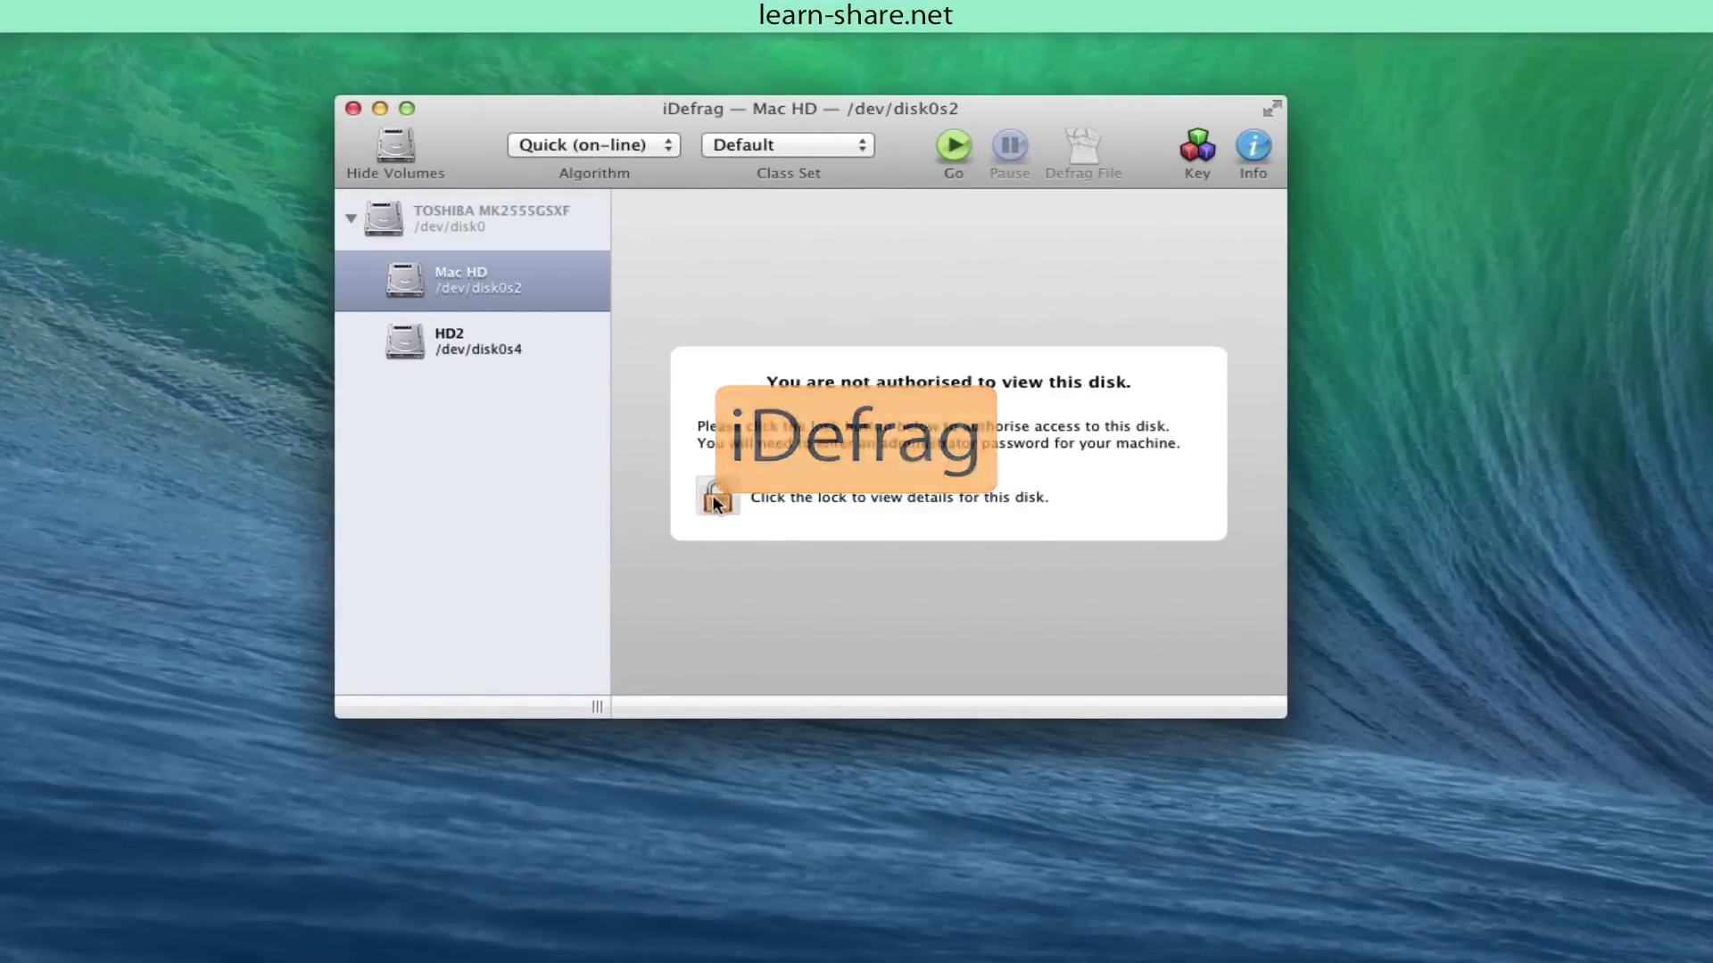
click(712, 495)
text(*****)
key(Return)
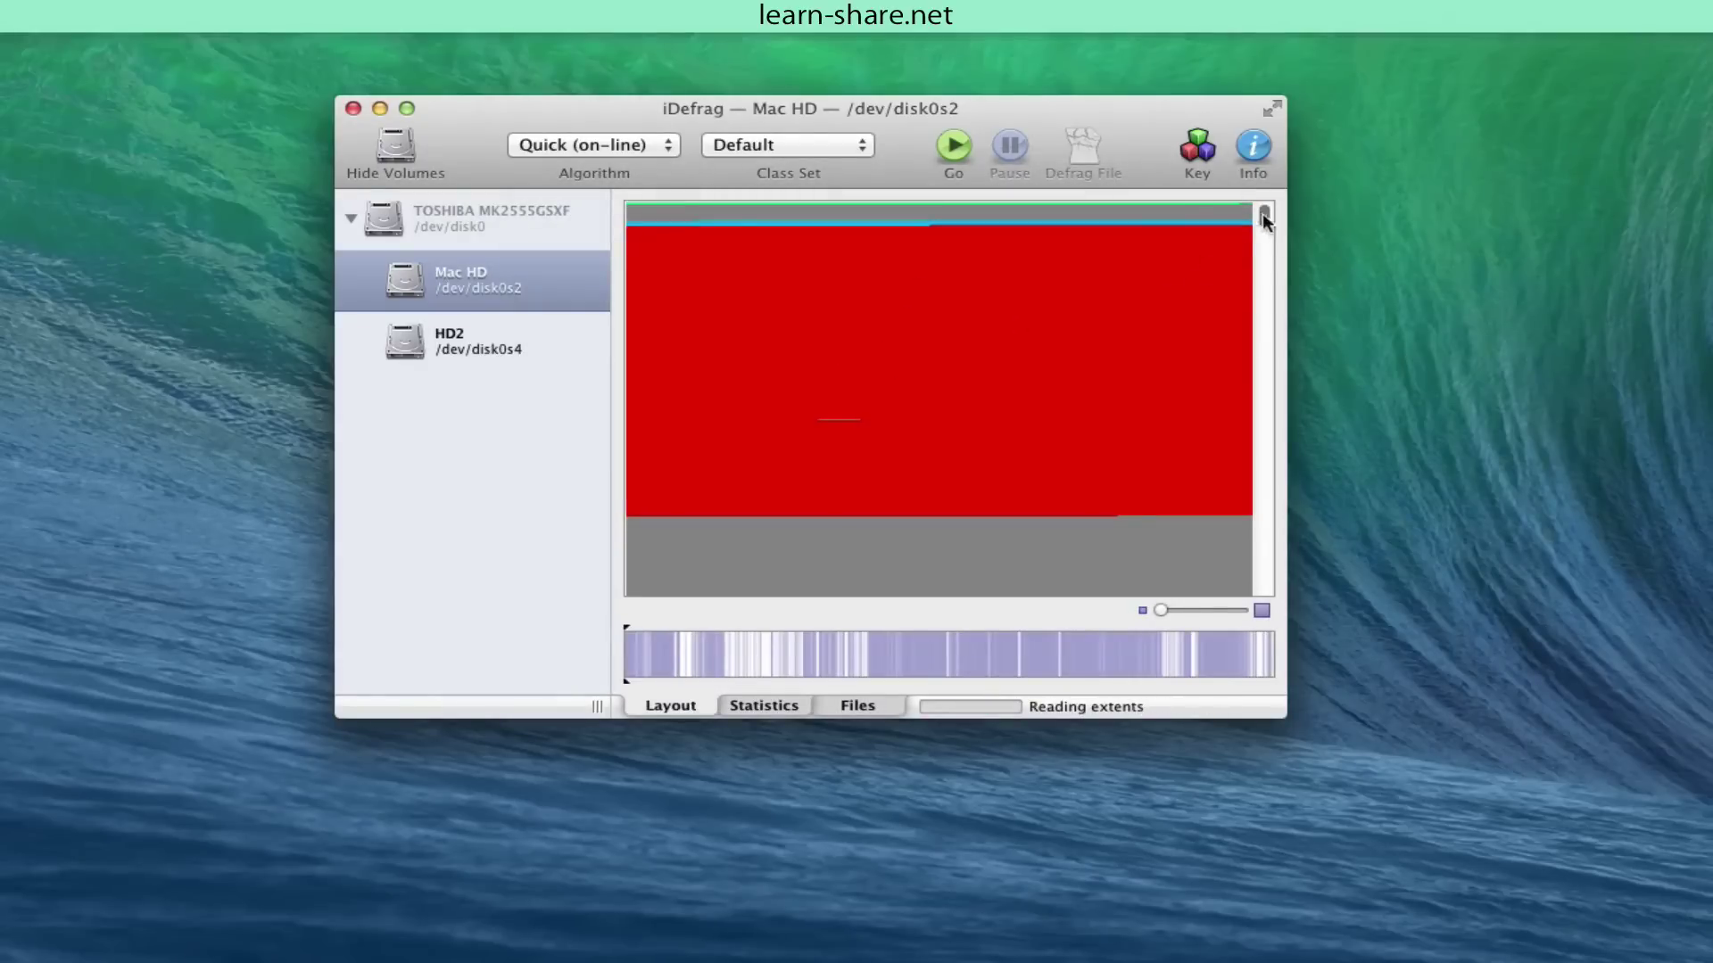
drag(1264, 215, 1268, 352)
mouse_move(857, 651)
mouse_down()
mouse_move(1261, 651)
mouse_move(623, 654)
mouse_up()
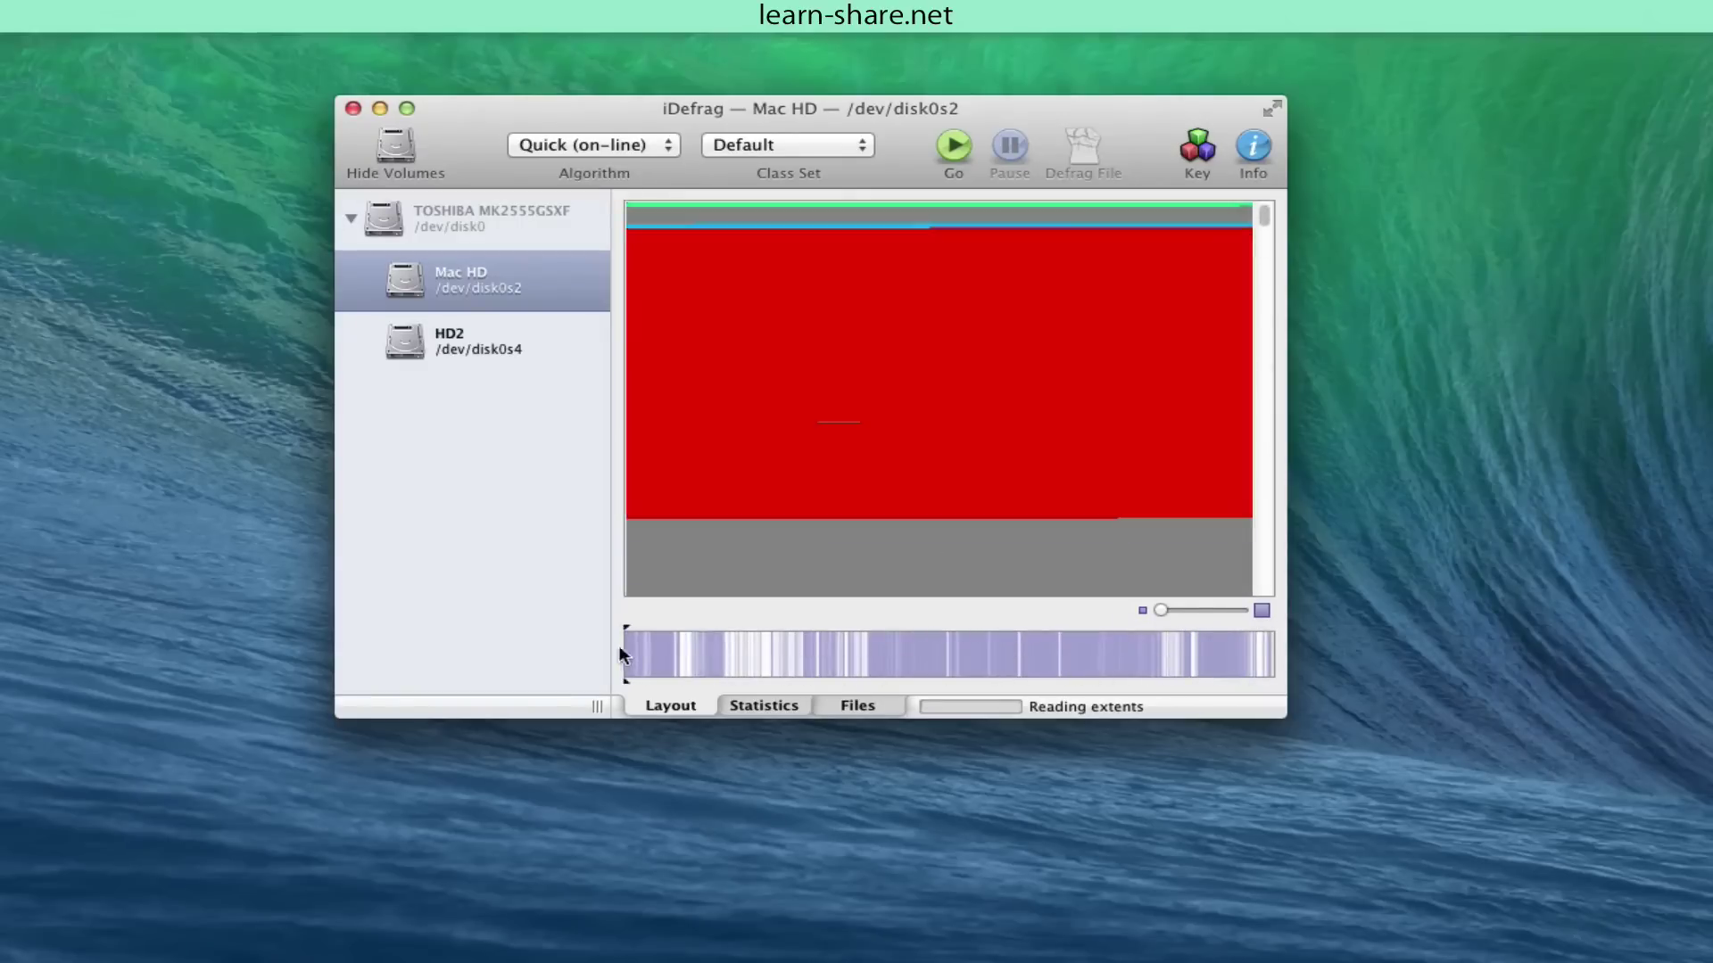
drag(1162, 611, 1180, 612)
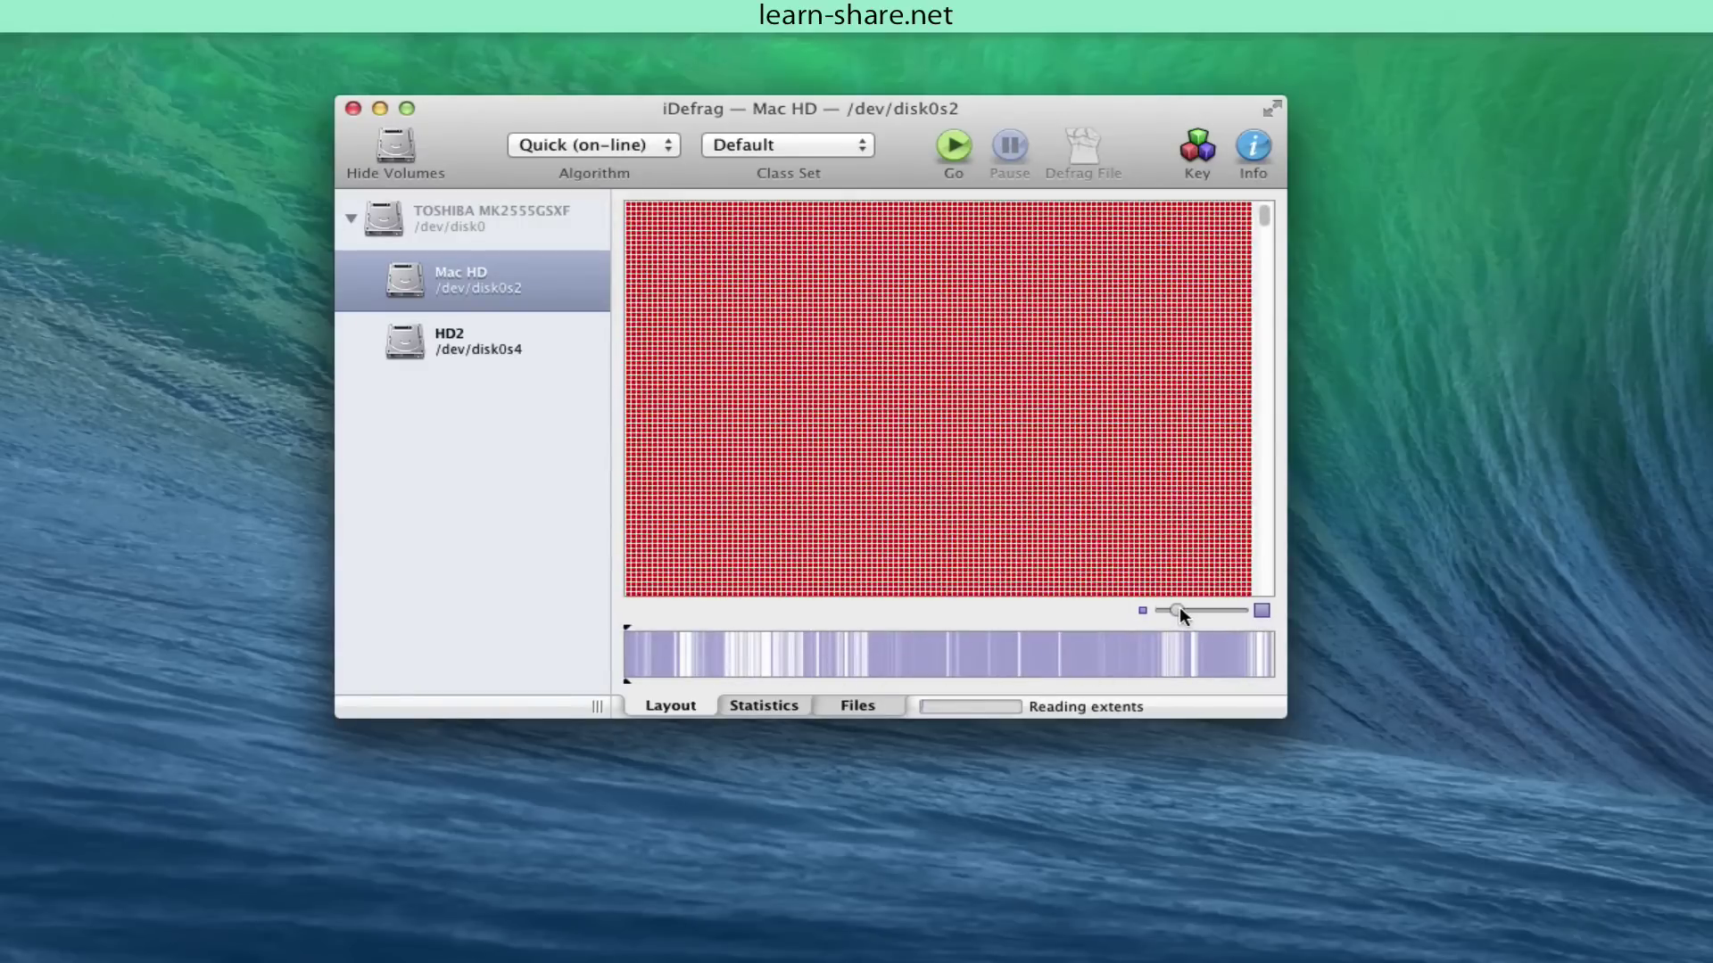
drag(625, 632, 629, 632)
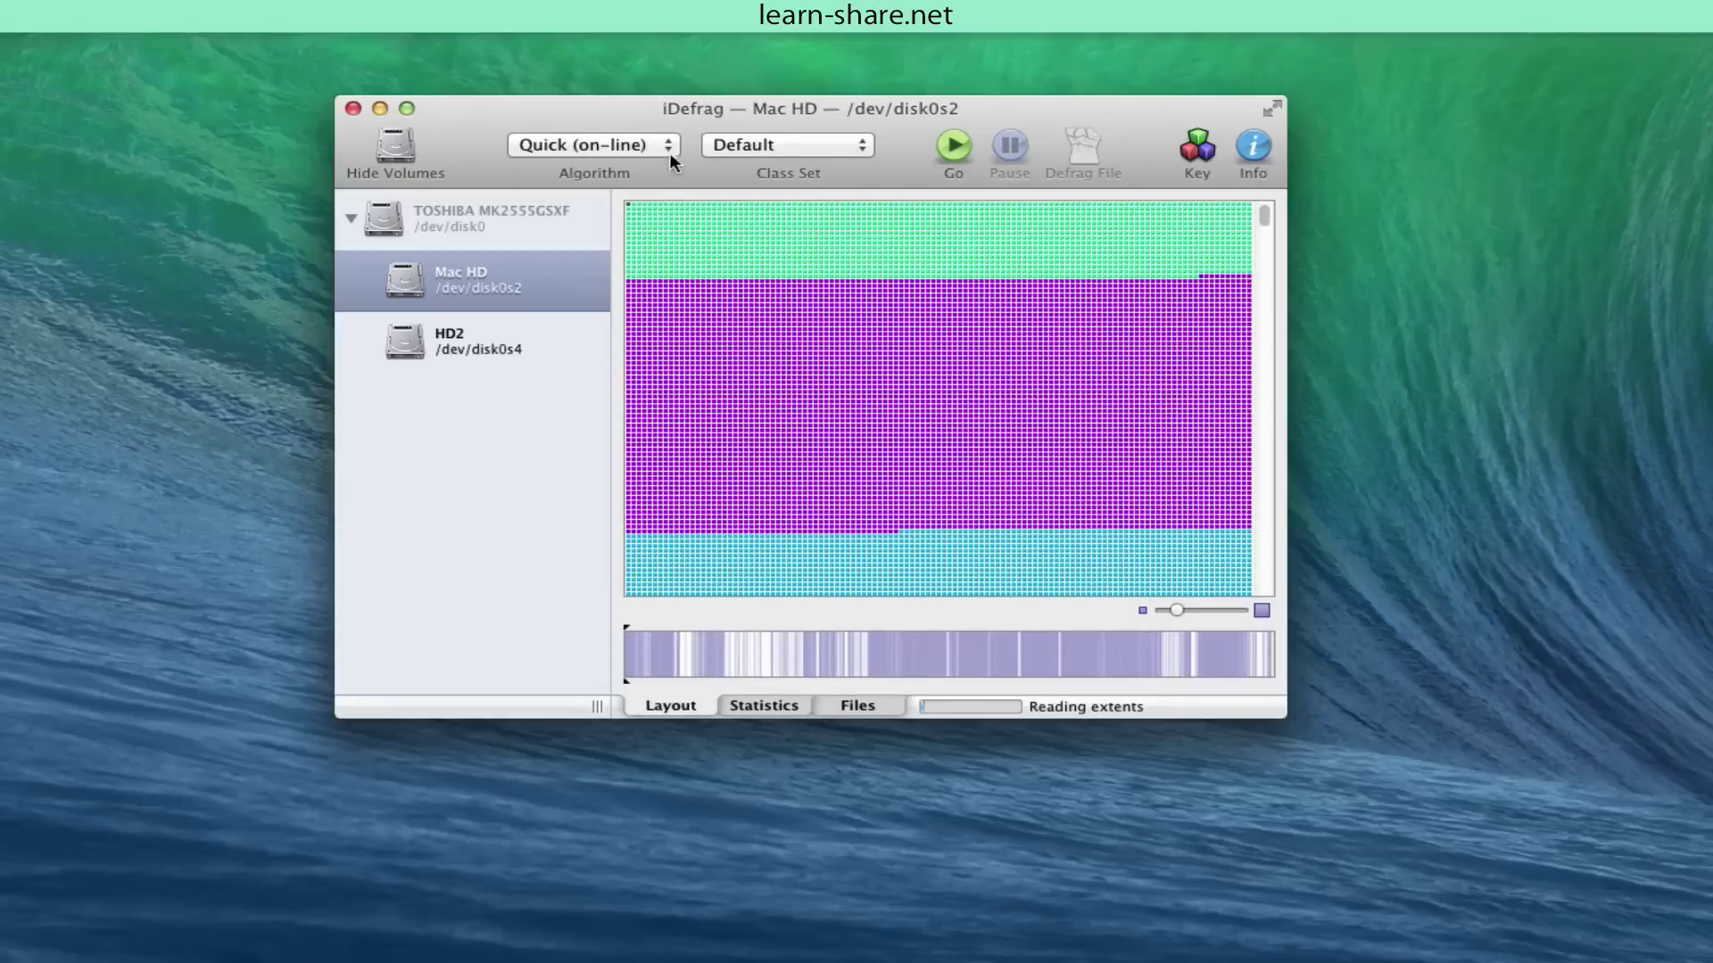
Step: Keep the Quick (on-line) algorithm and view HD2's block map
click(669, 148)
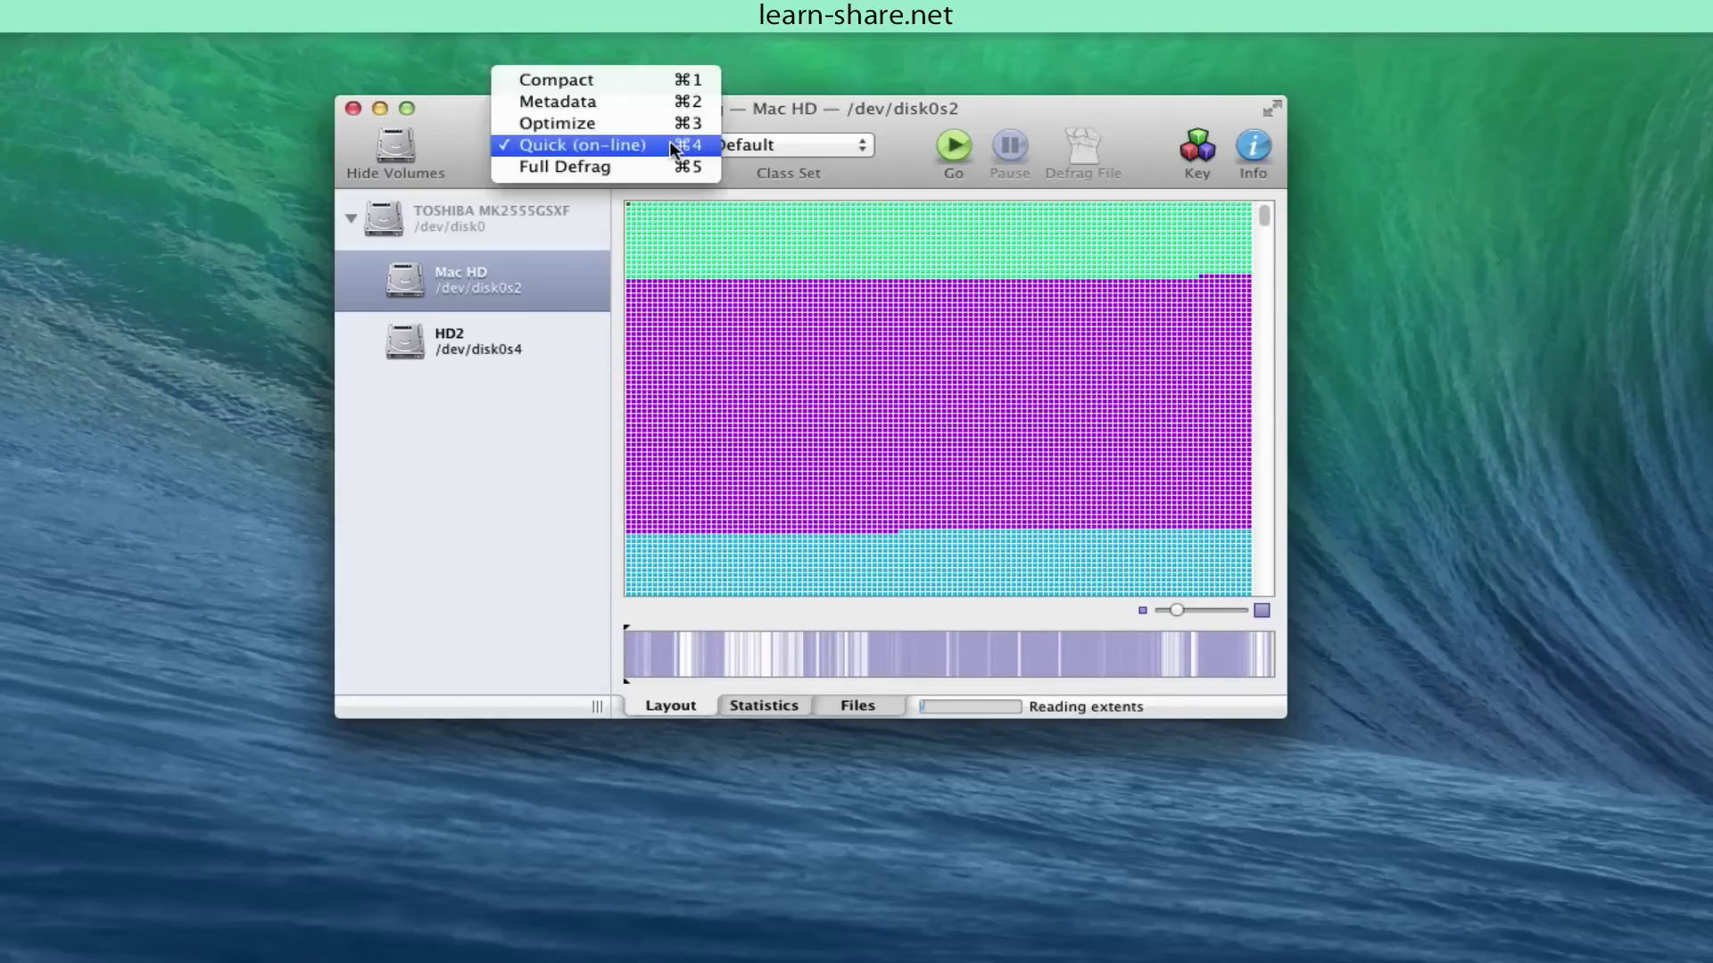
click(593, 143)
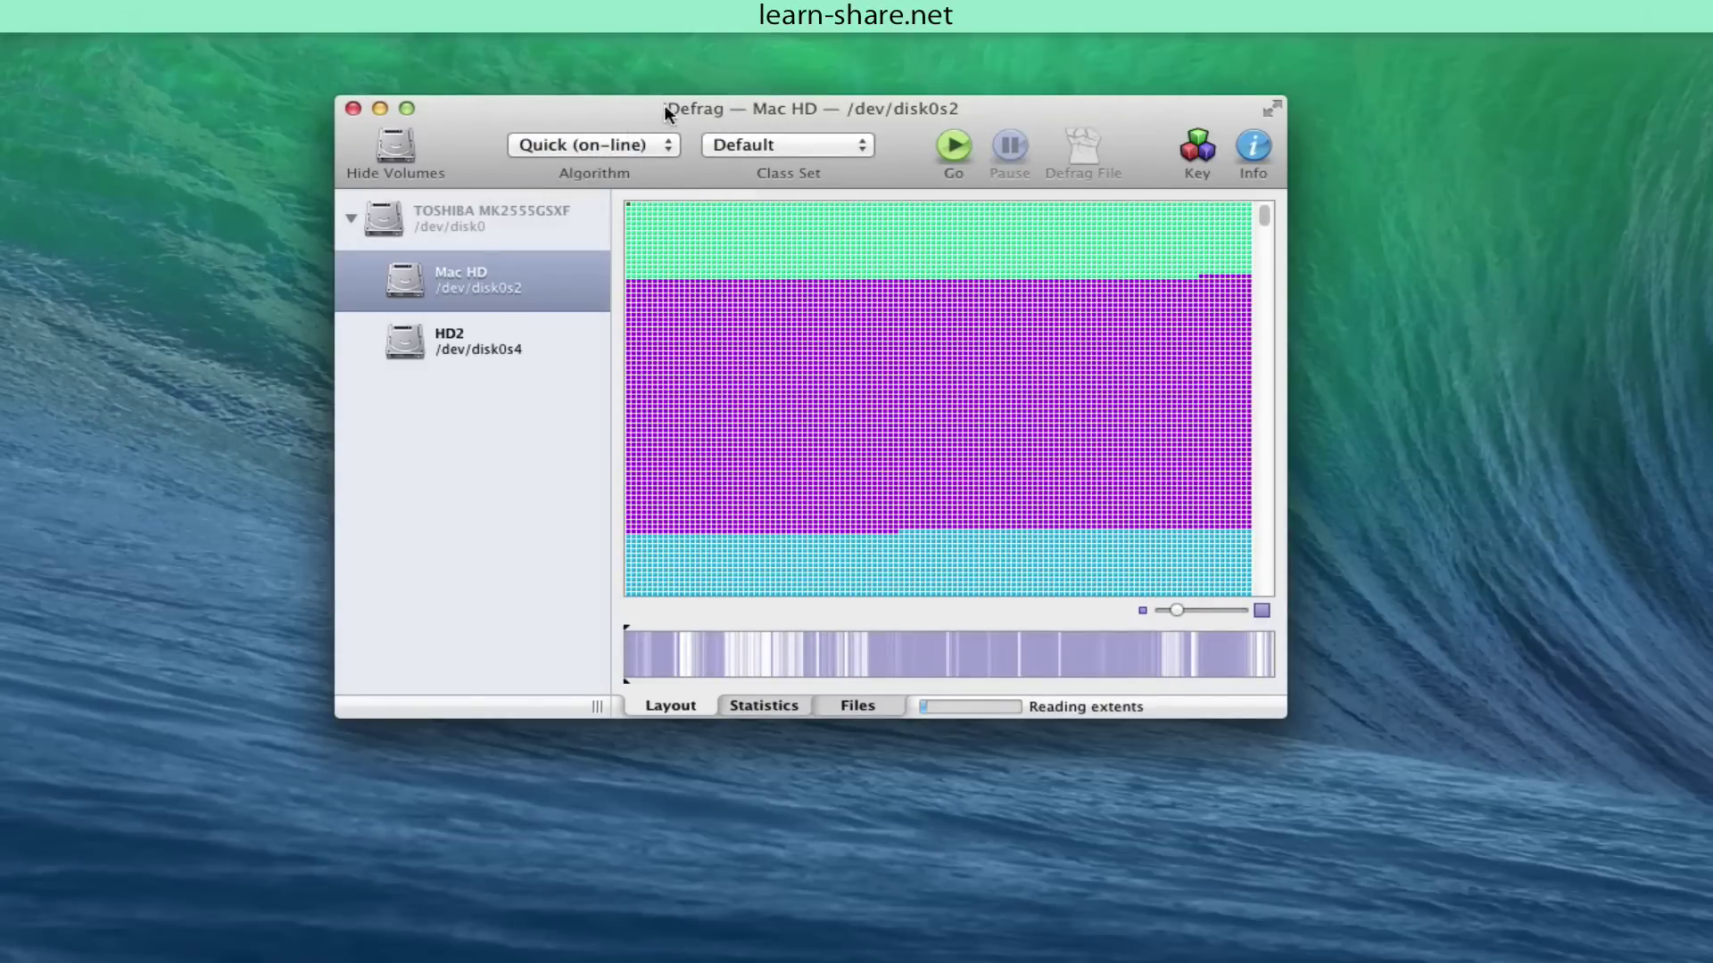
drag(664, 105, 670, 105)
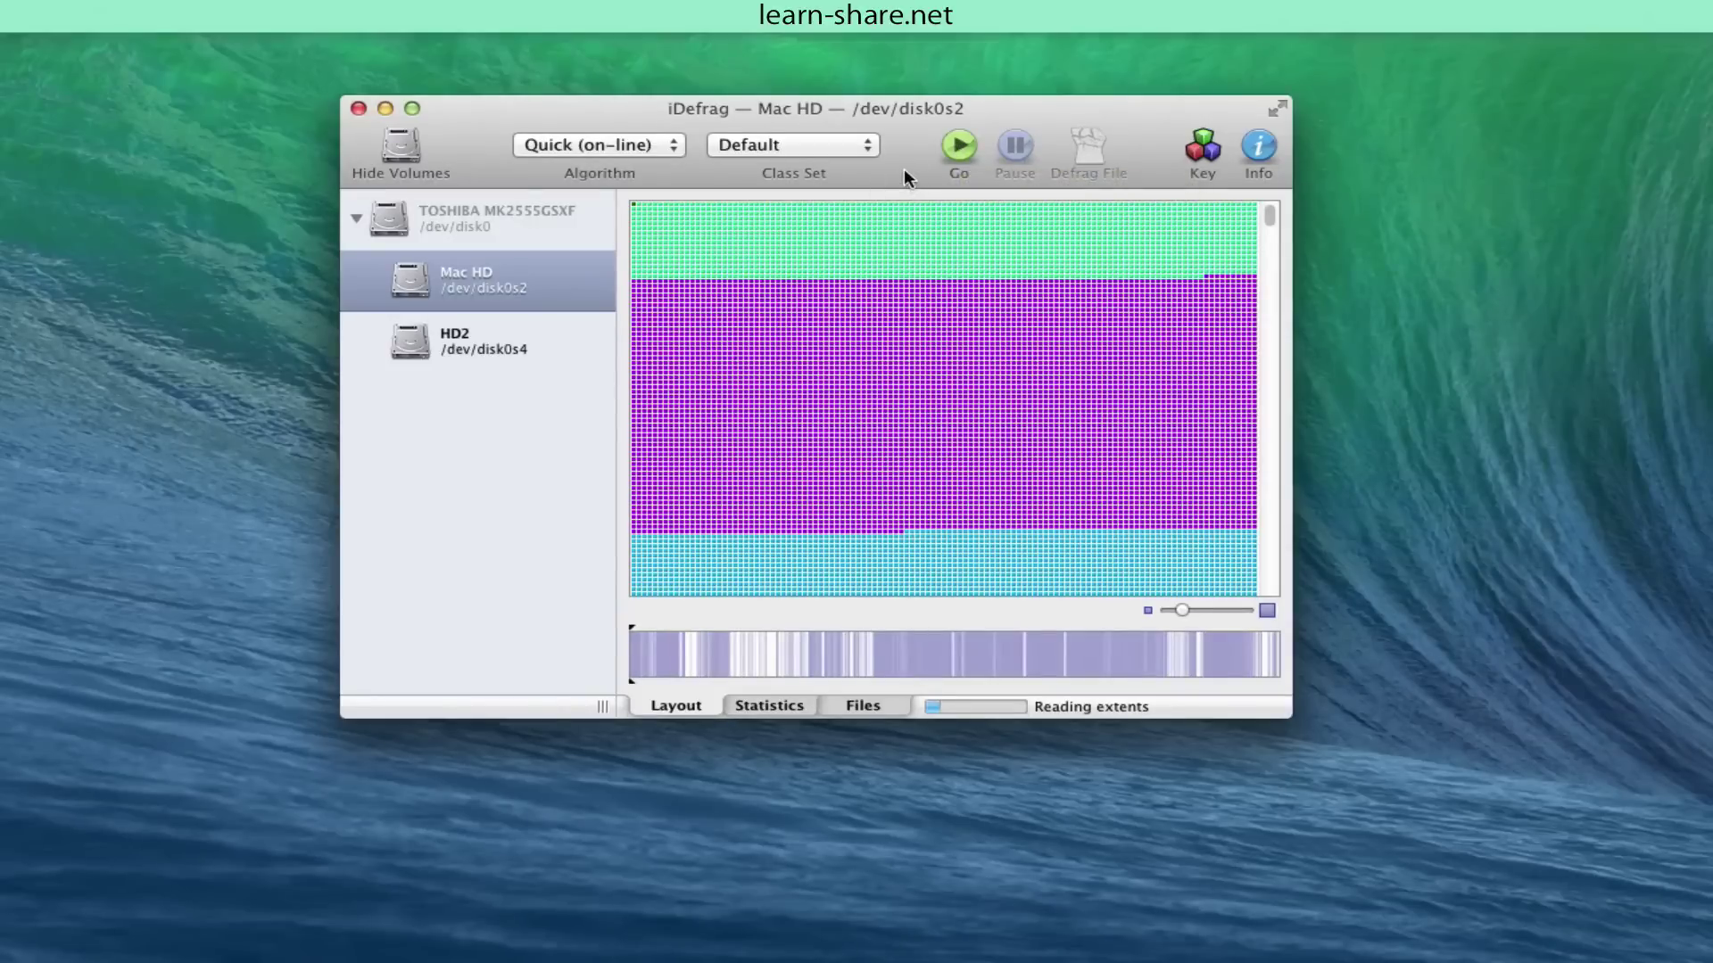
click(455, 335)
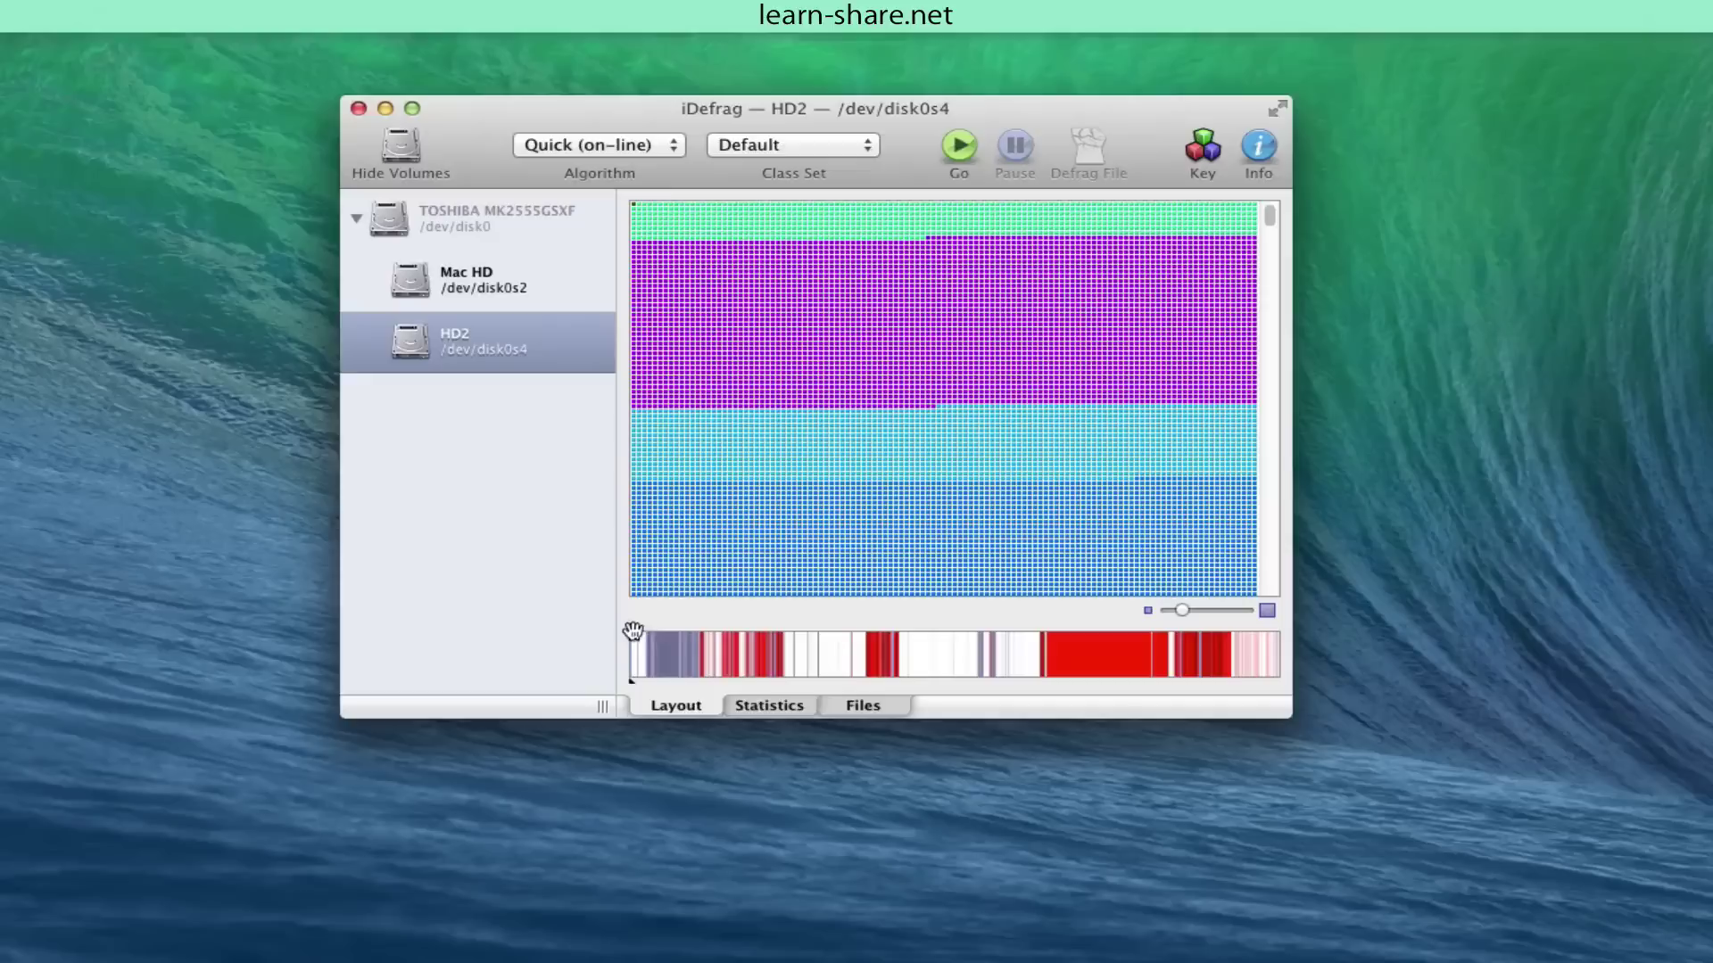
drag(635, 637, 821, 629)
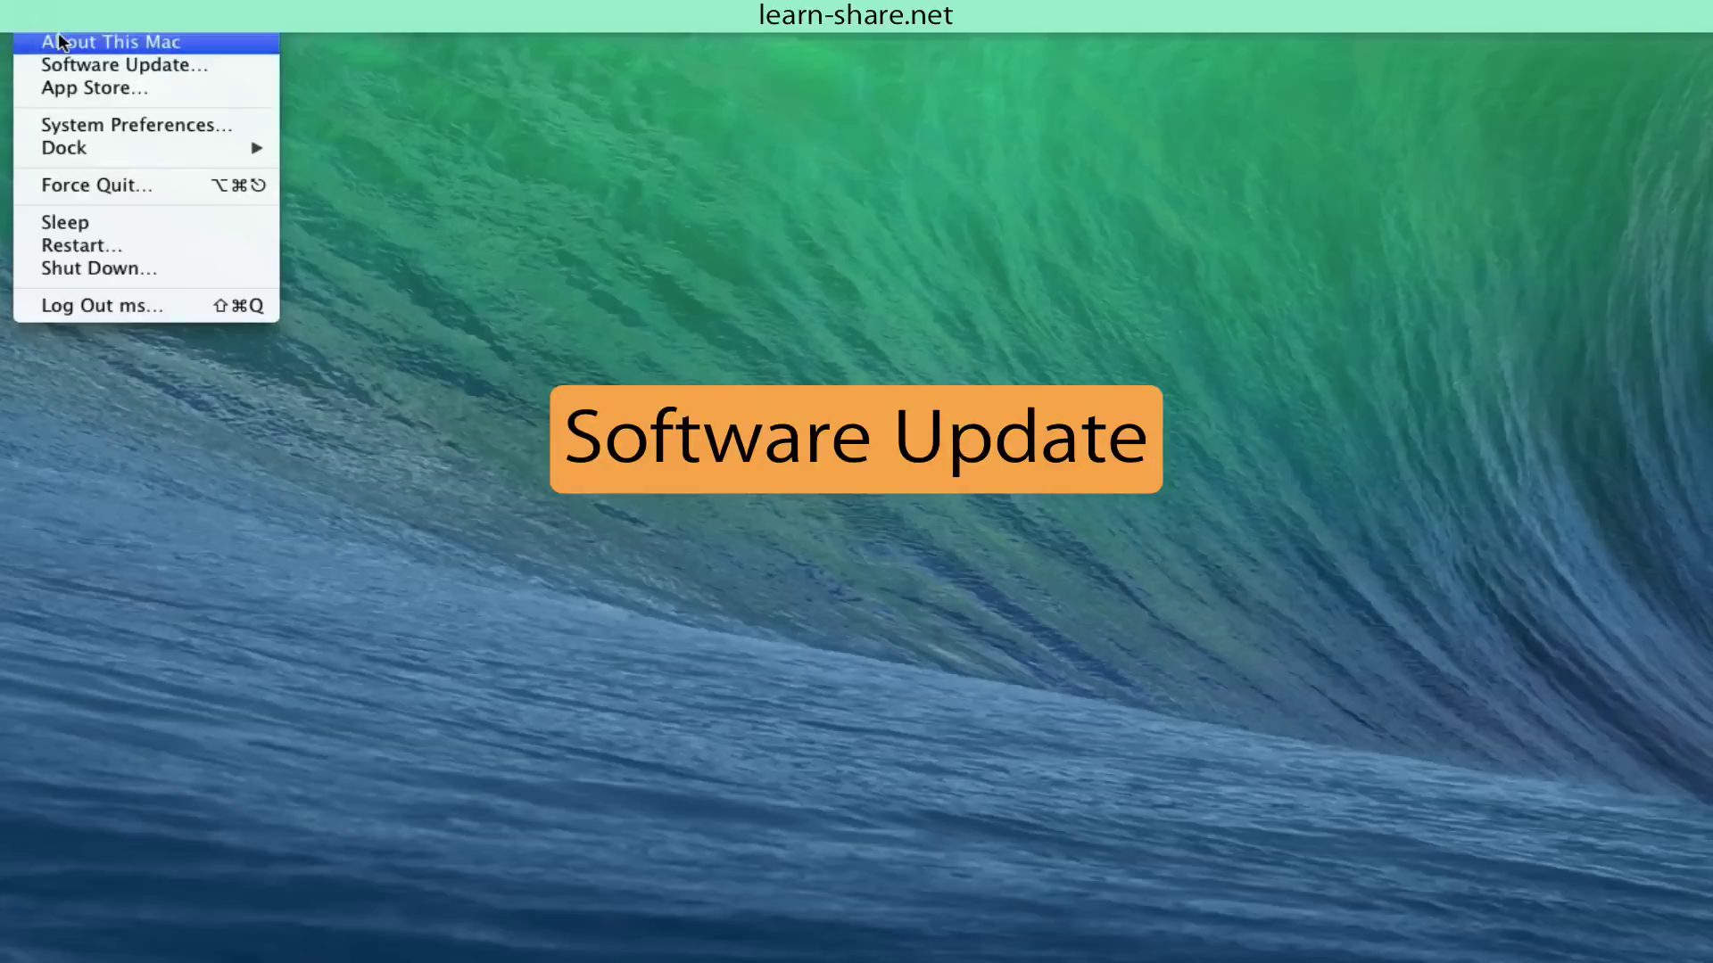
Step: Open About This Mac and cycle through the OS X version, build and serial number
click(58, 42)
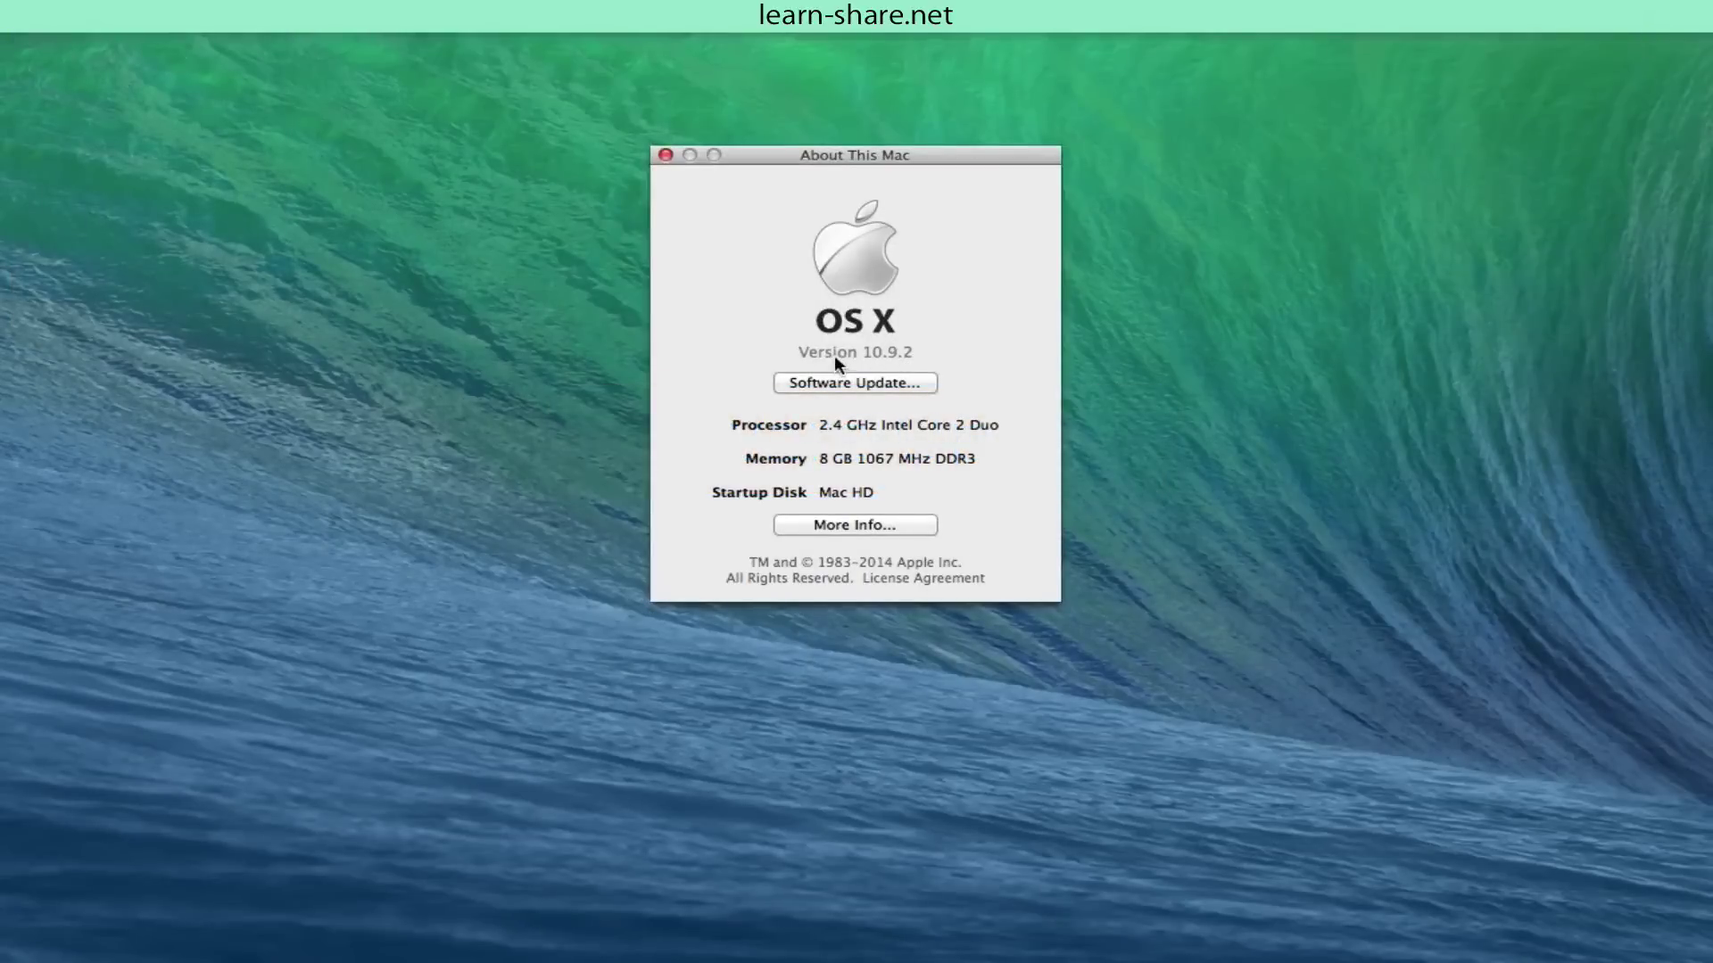
click(909, 350)
click(880, 350)
click(878, 350)
Step: Install the OS X combined update and queue the iMovie and iPhoto updates with the Apple ID password
click(896, 385)
click(1450, 234)
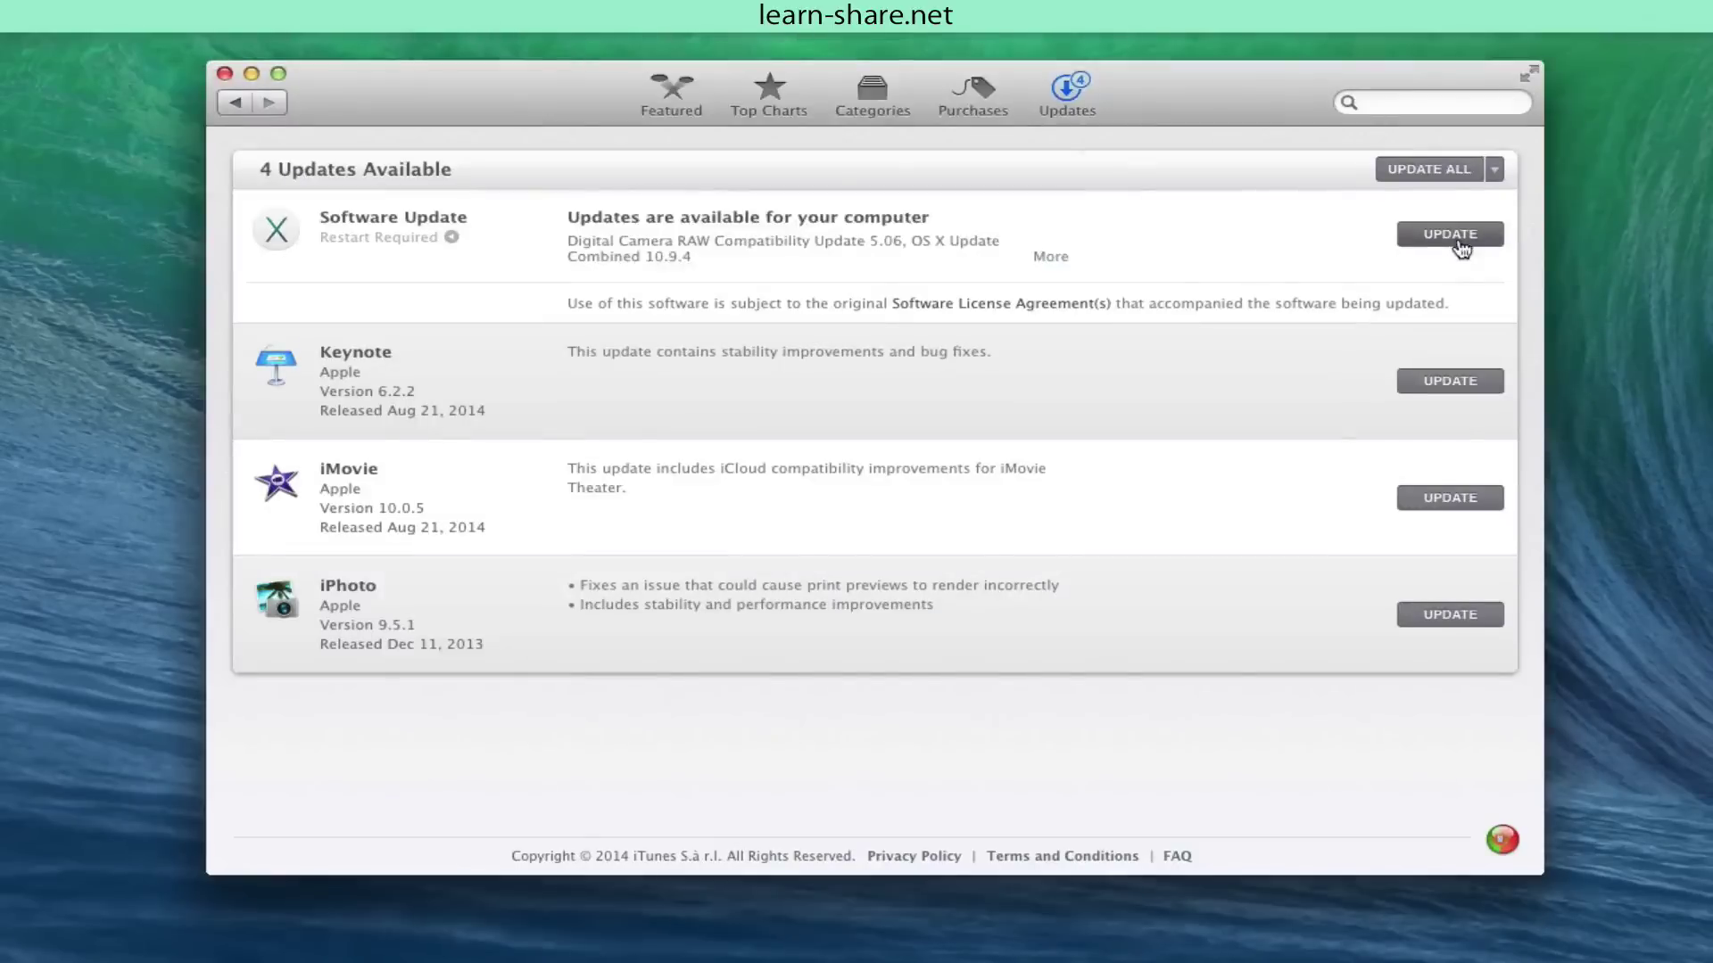
click(1071, 255)
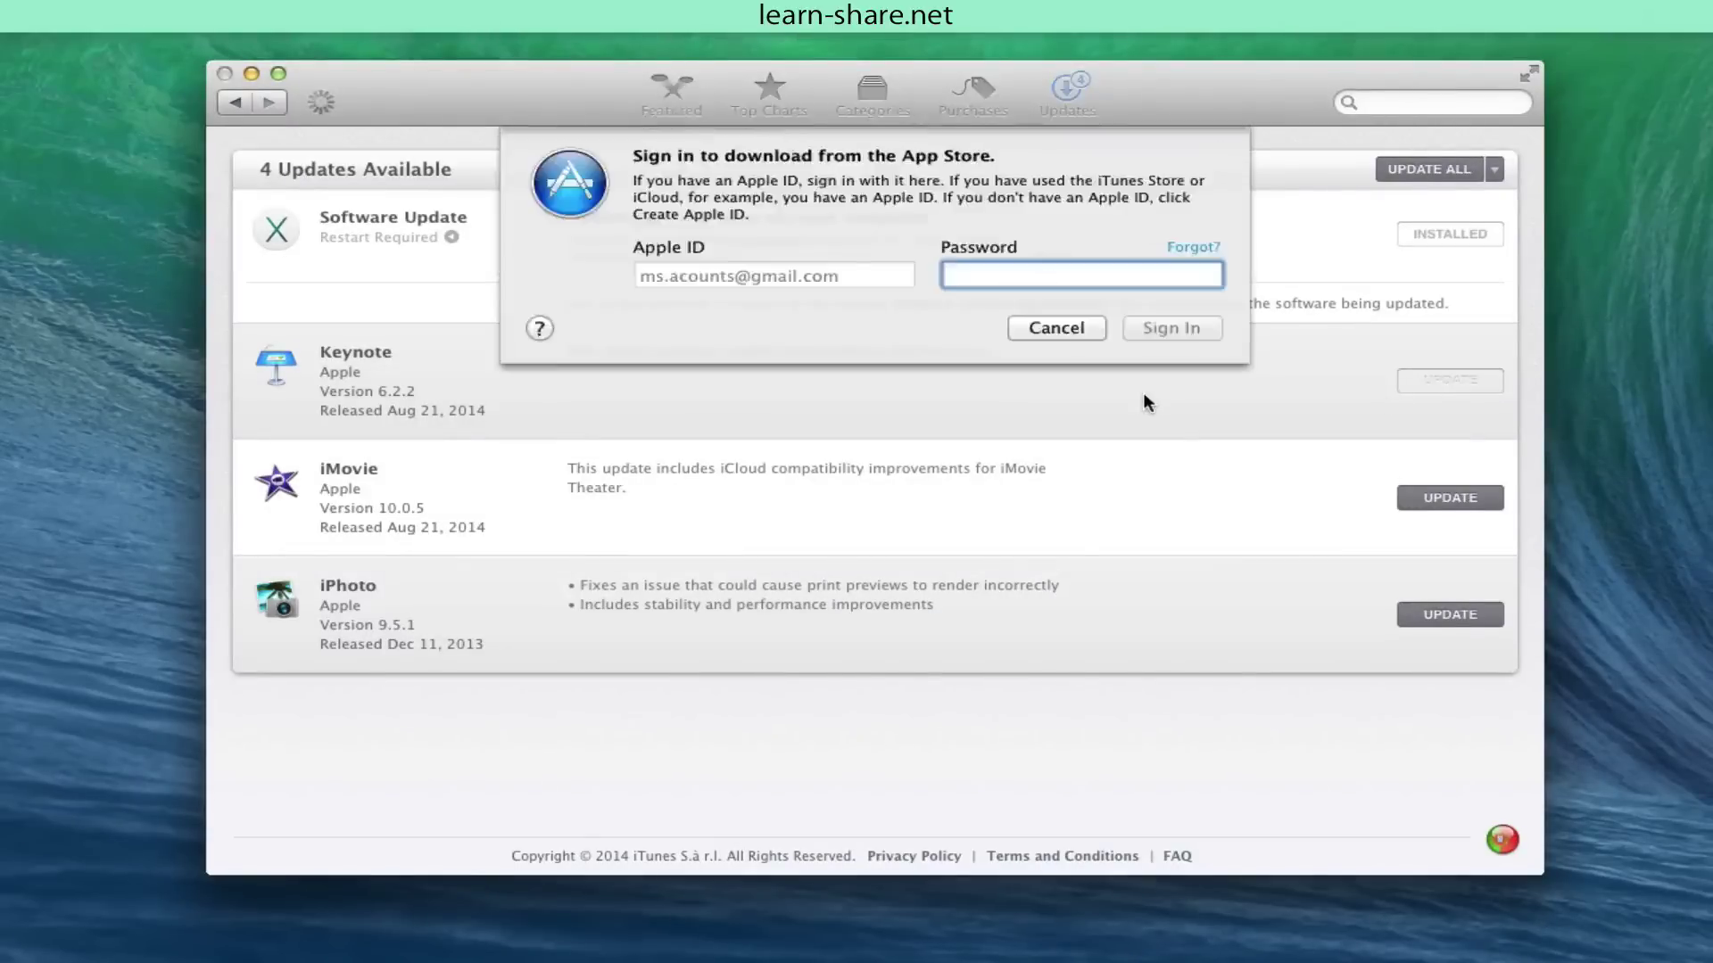
click(1449, 498)
text(••••••••)
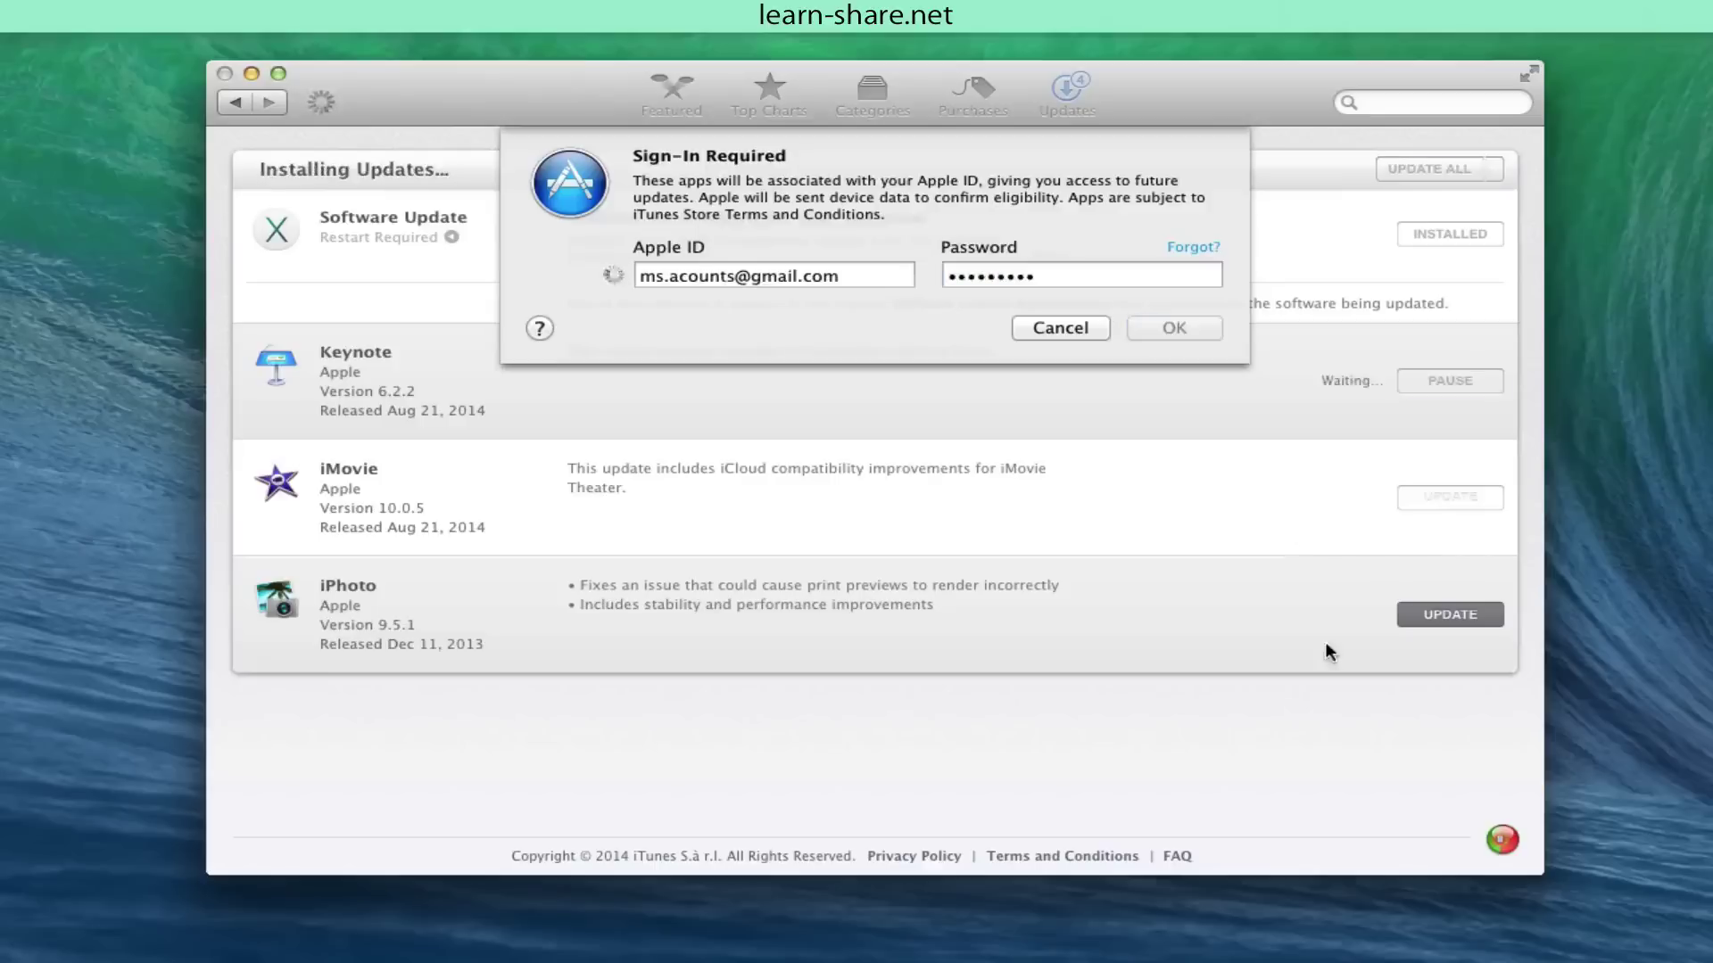
key(Return)
click(1449, 614)
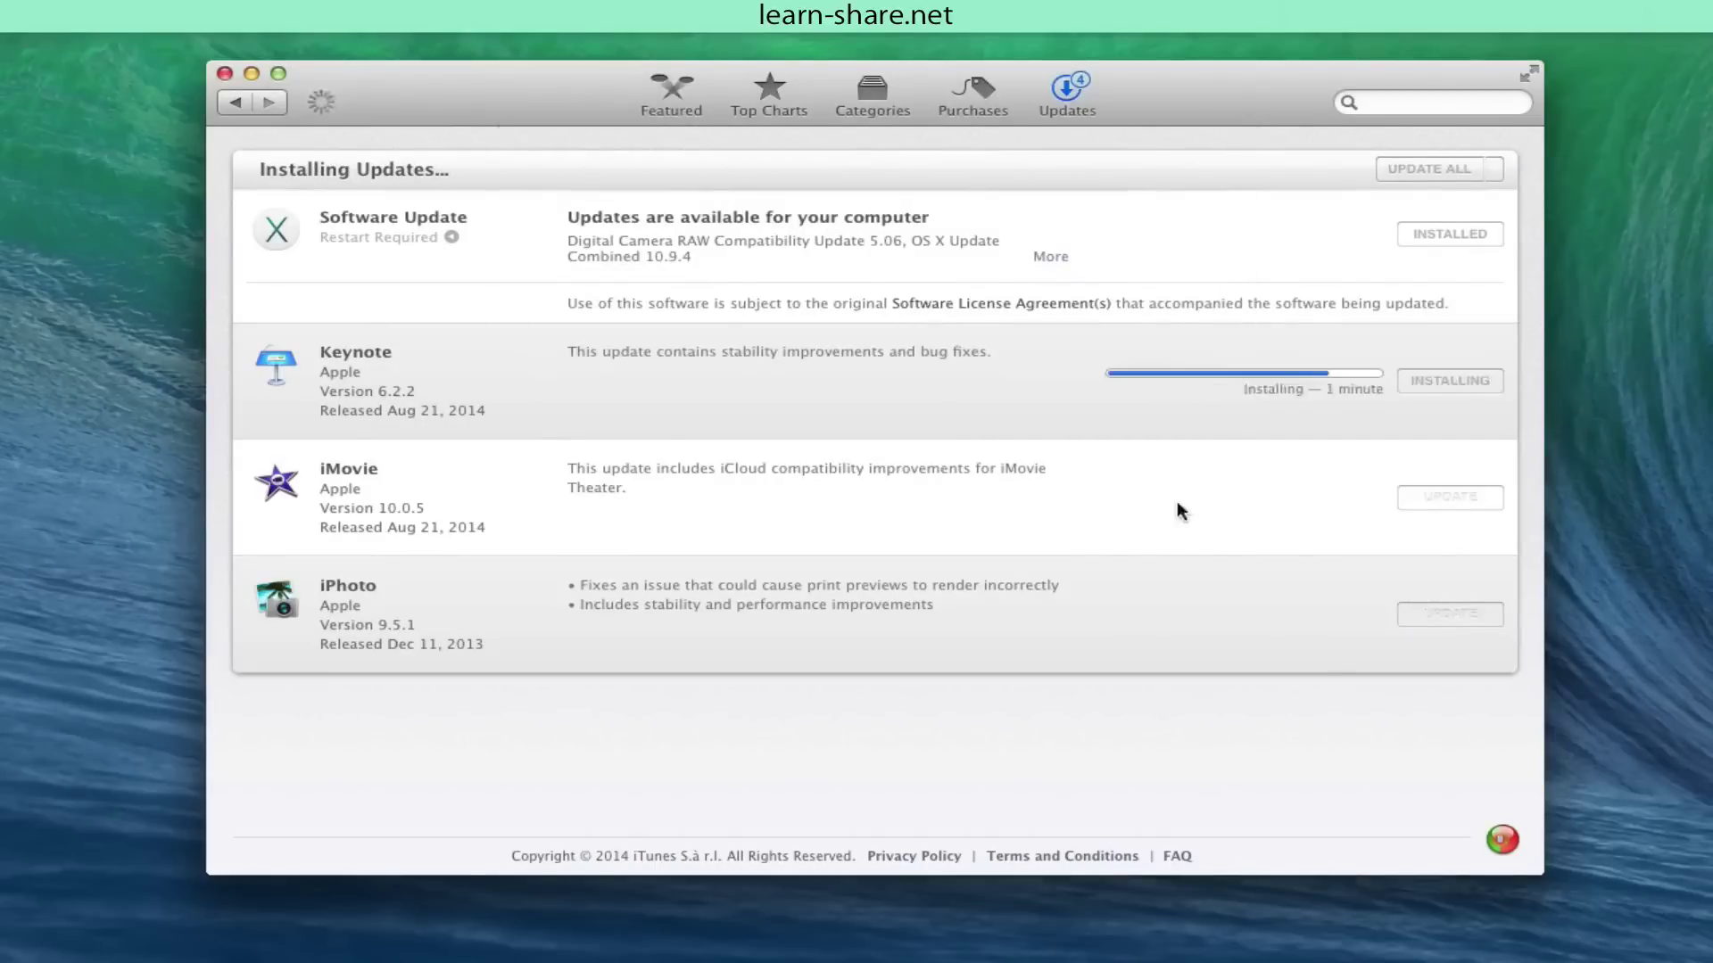
text(•••••••)
key(Return)
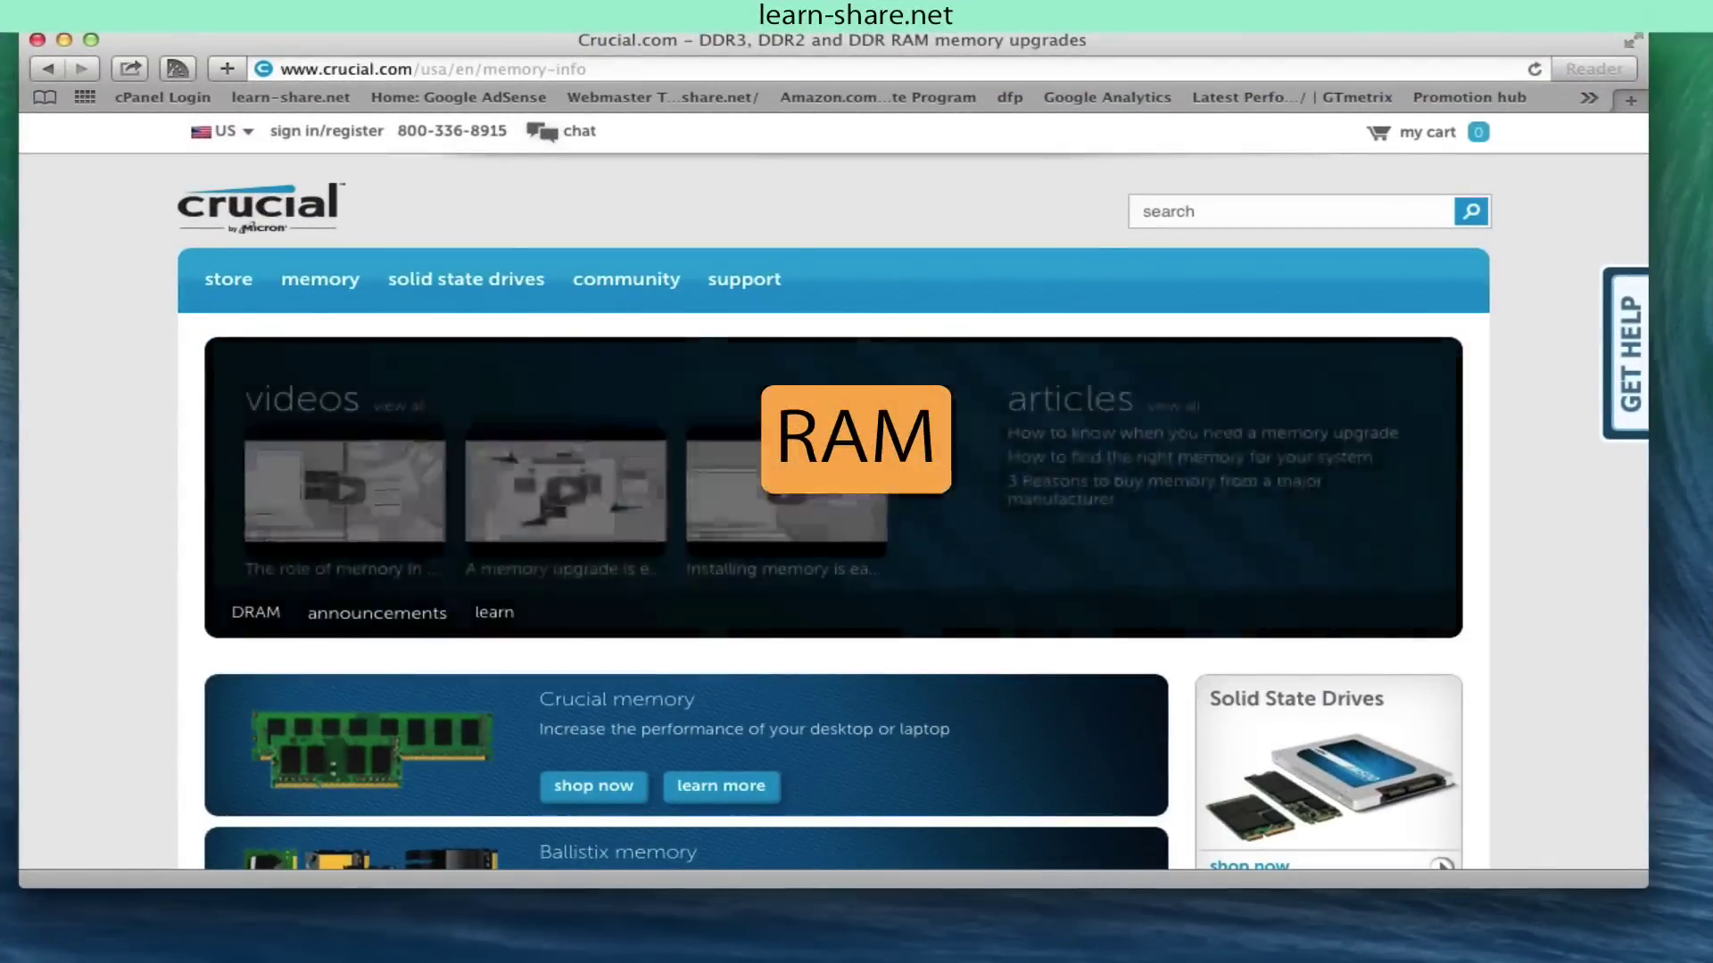
scroll(858, 535, down, 5)
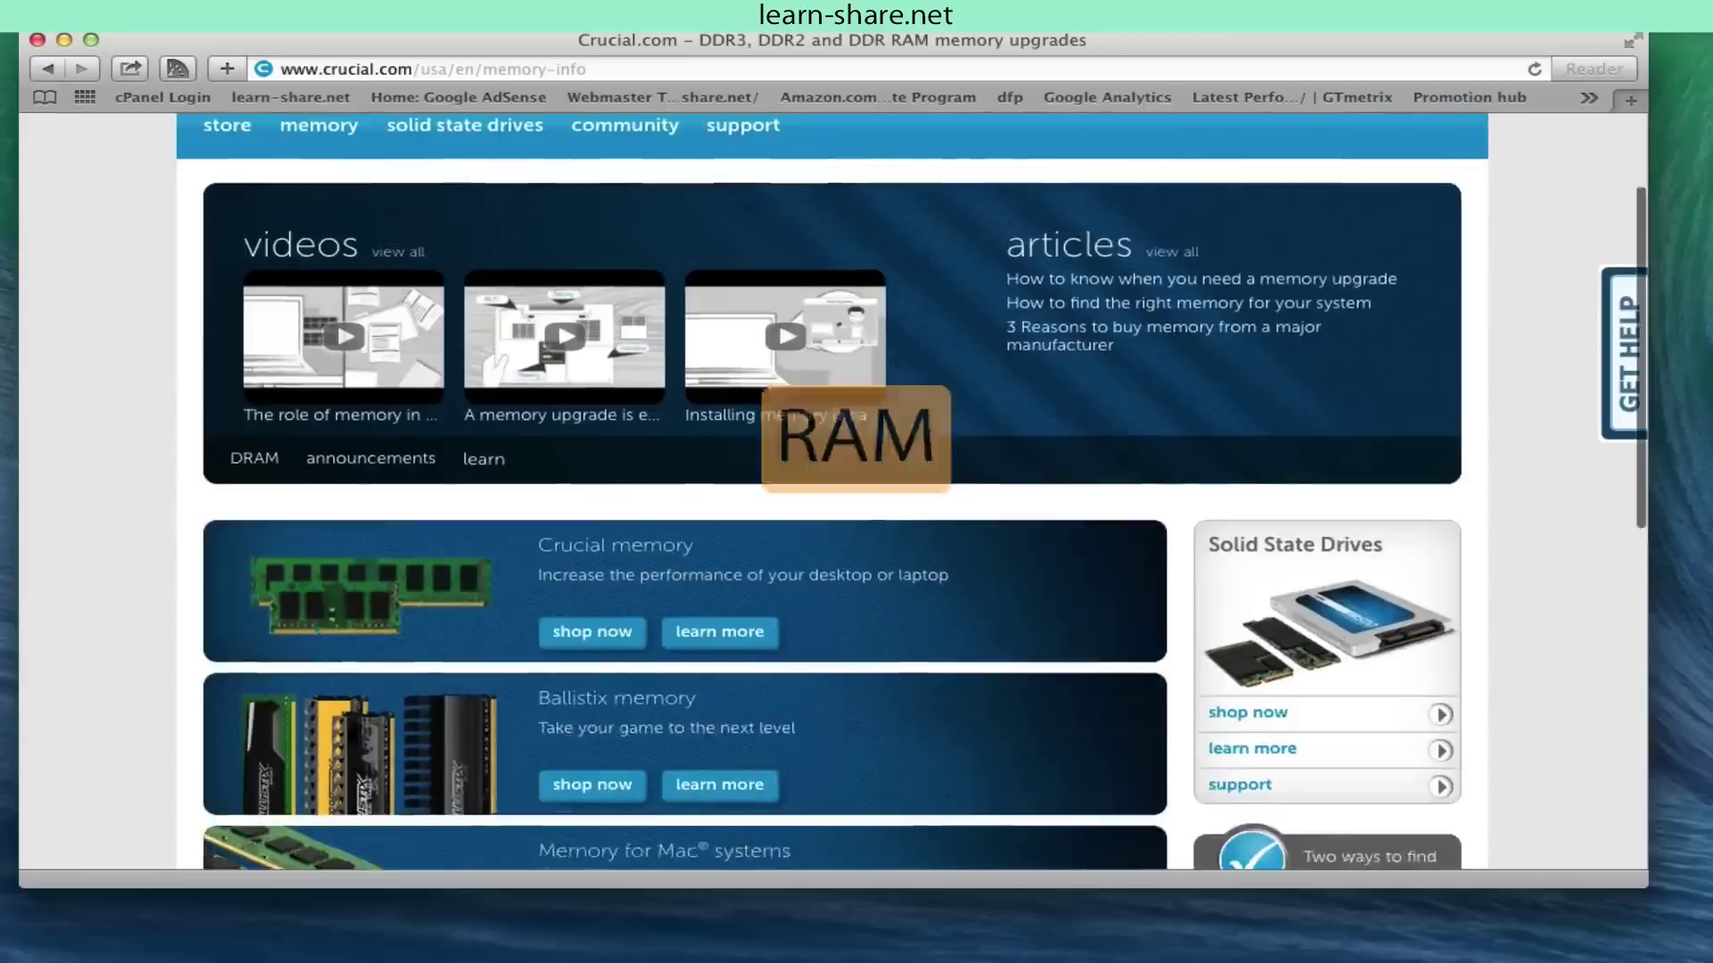
scroll(856, 536, down, 3)
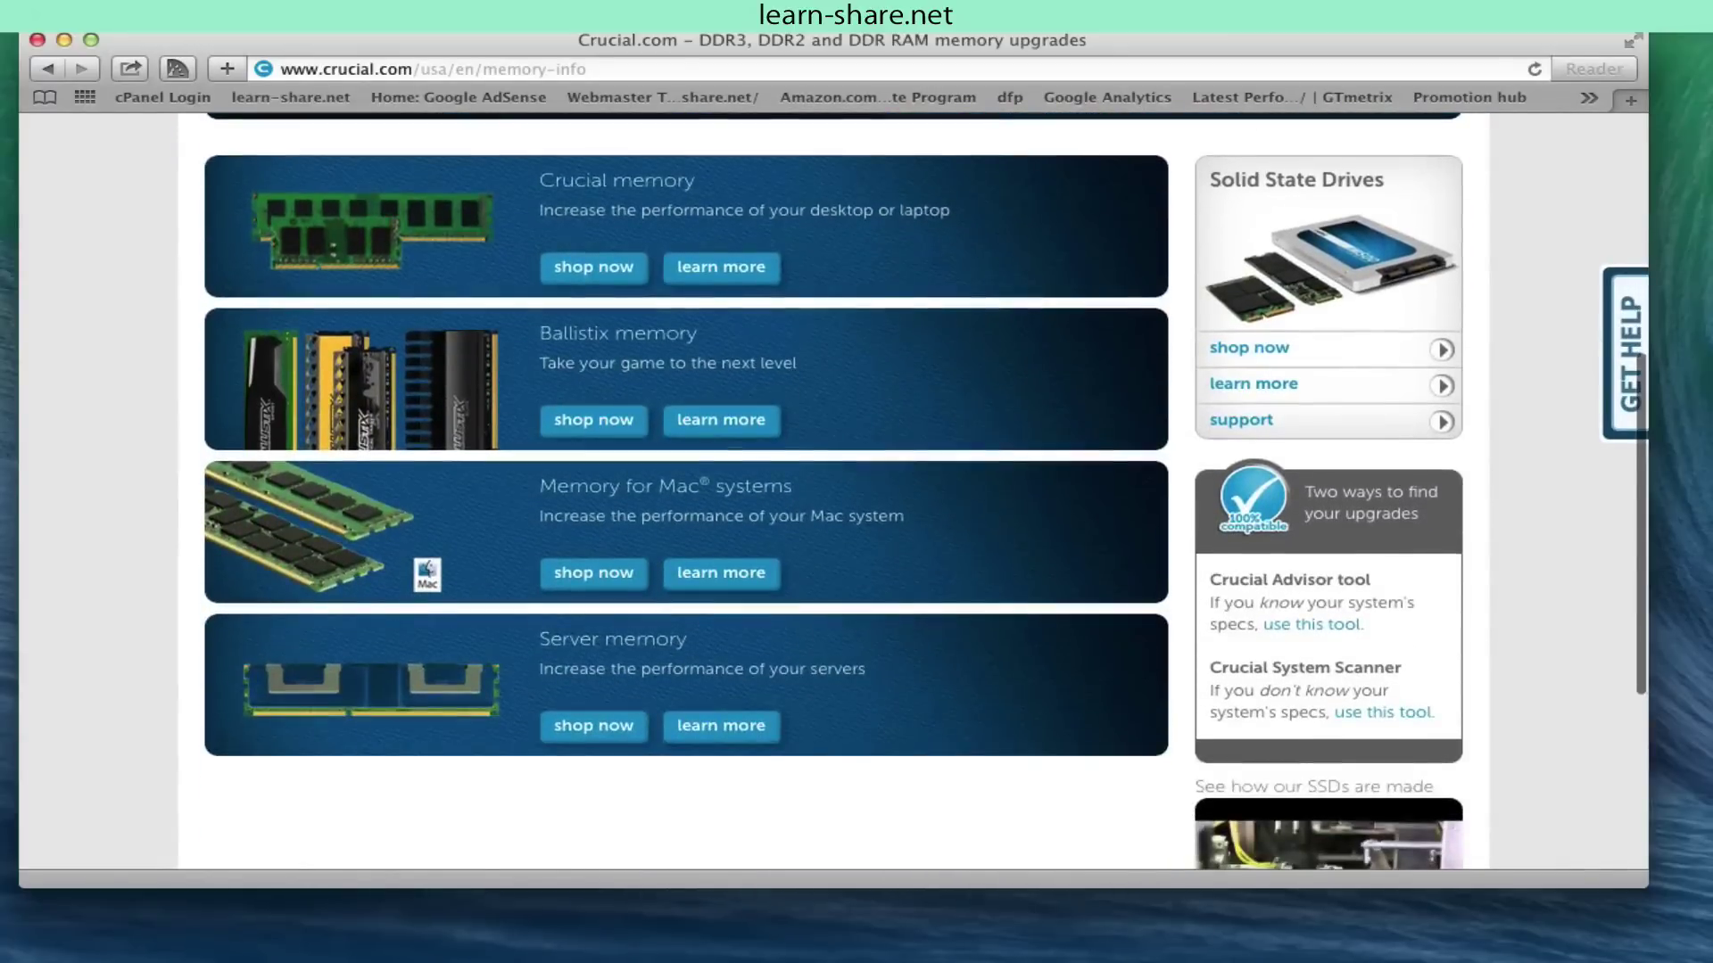
scroll(857, 535, down, 3)
scroll(857, 535, down, 3)
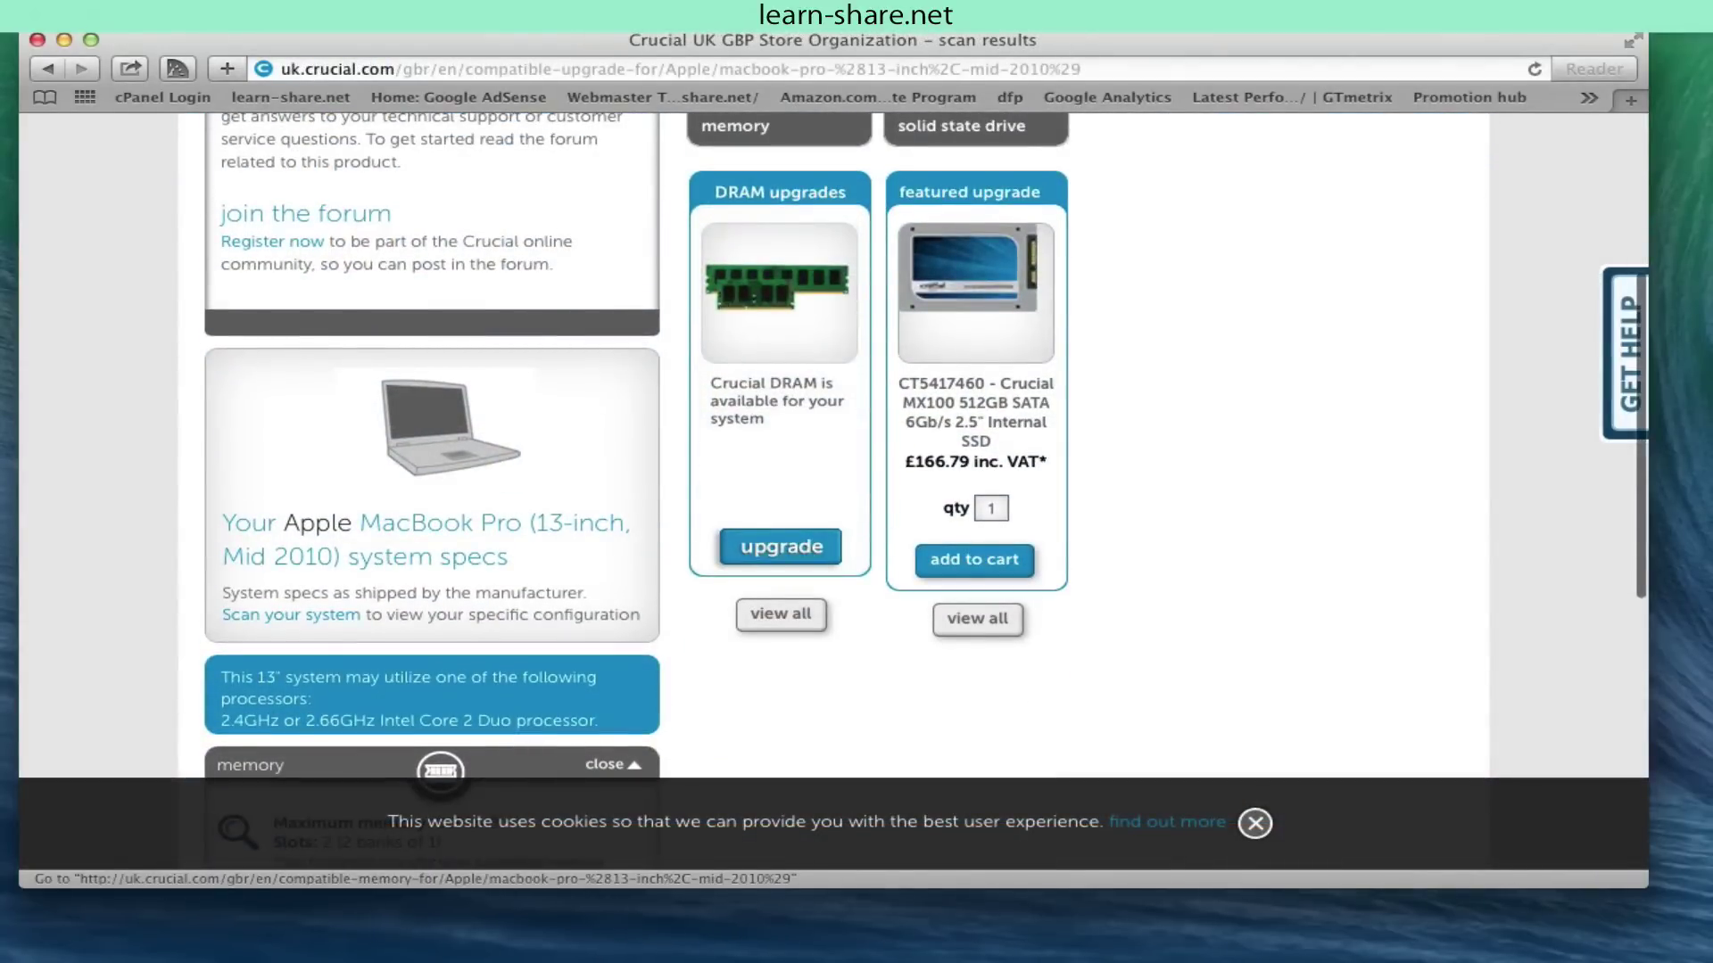
scroll(857, 482, up, 4)
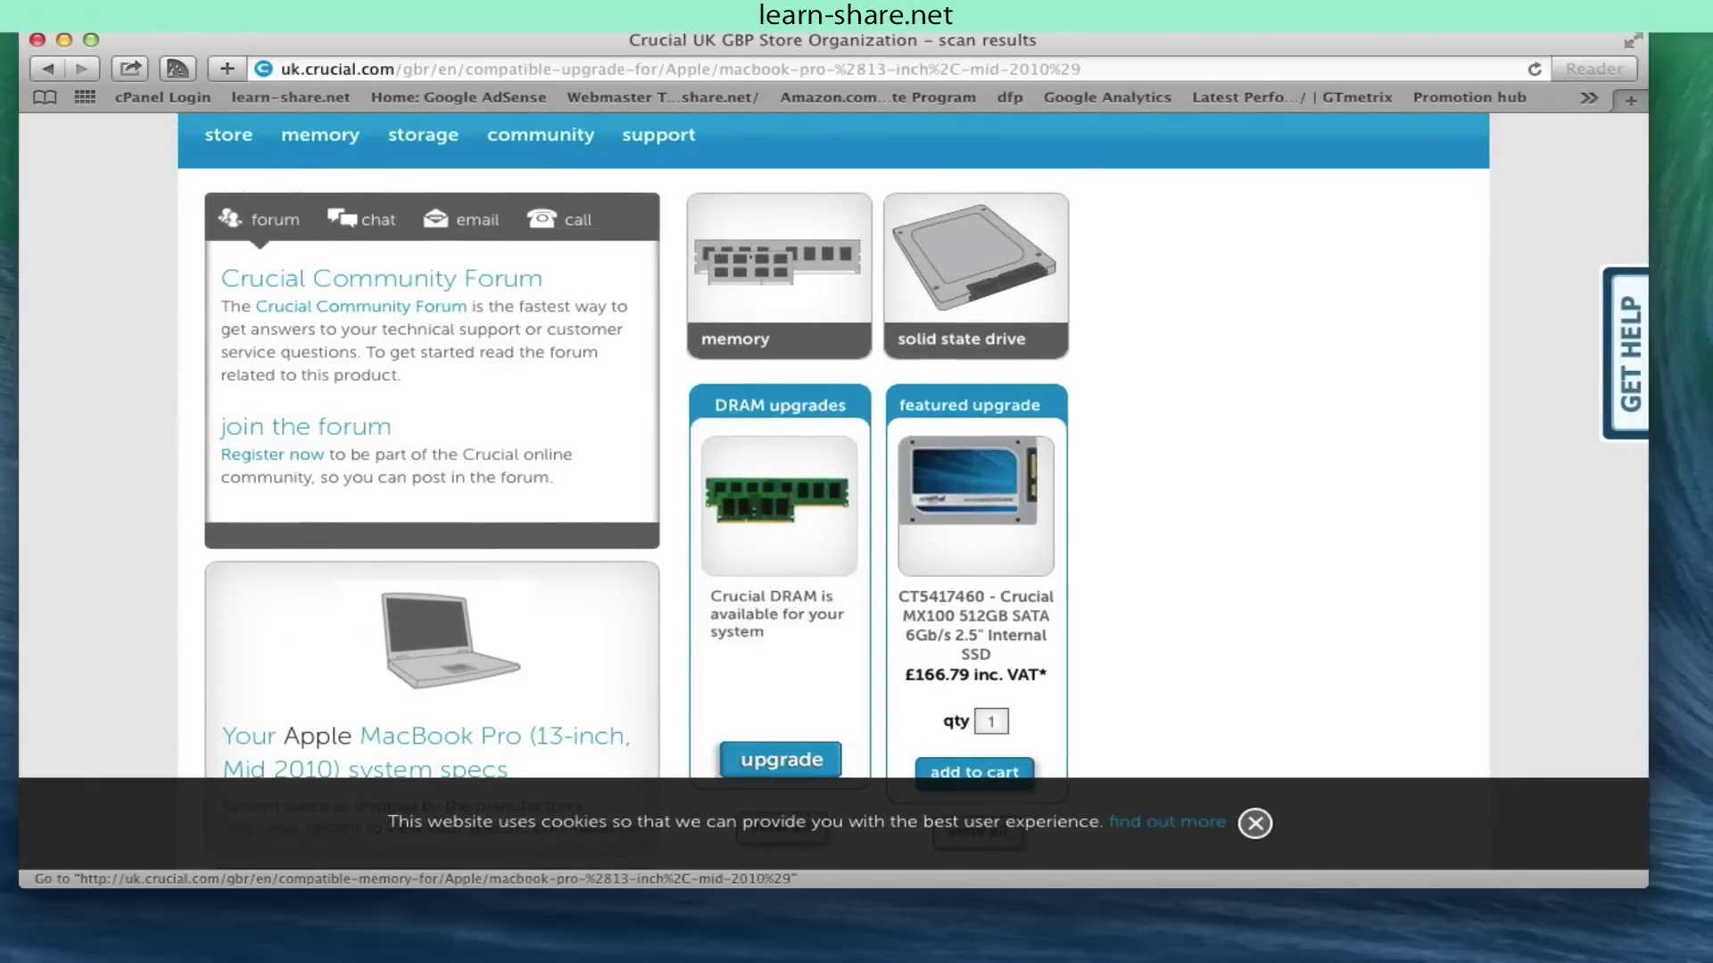
scroll(858, 482, down, 3)
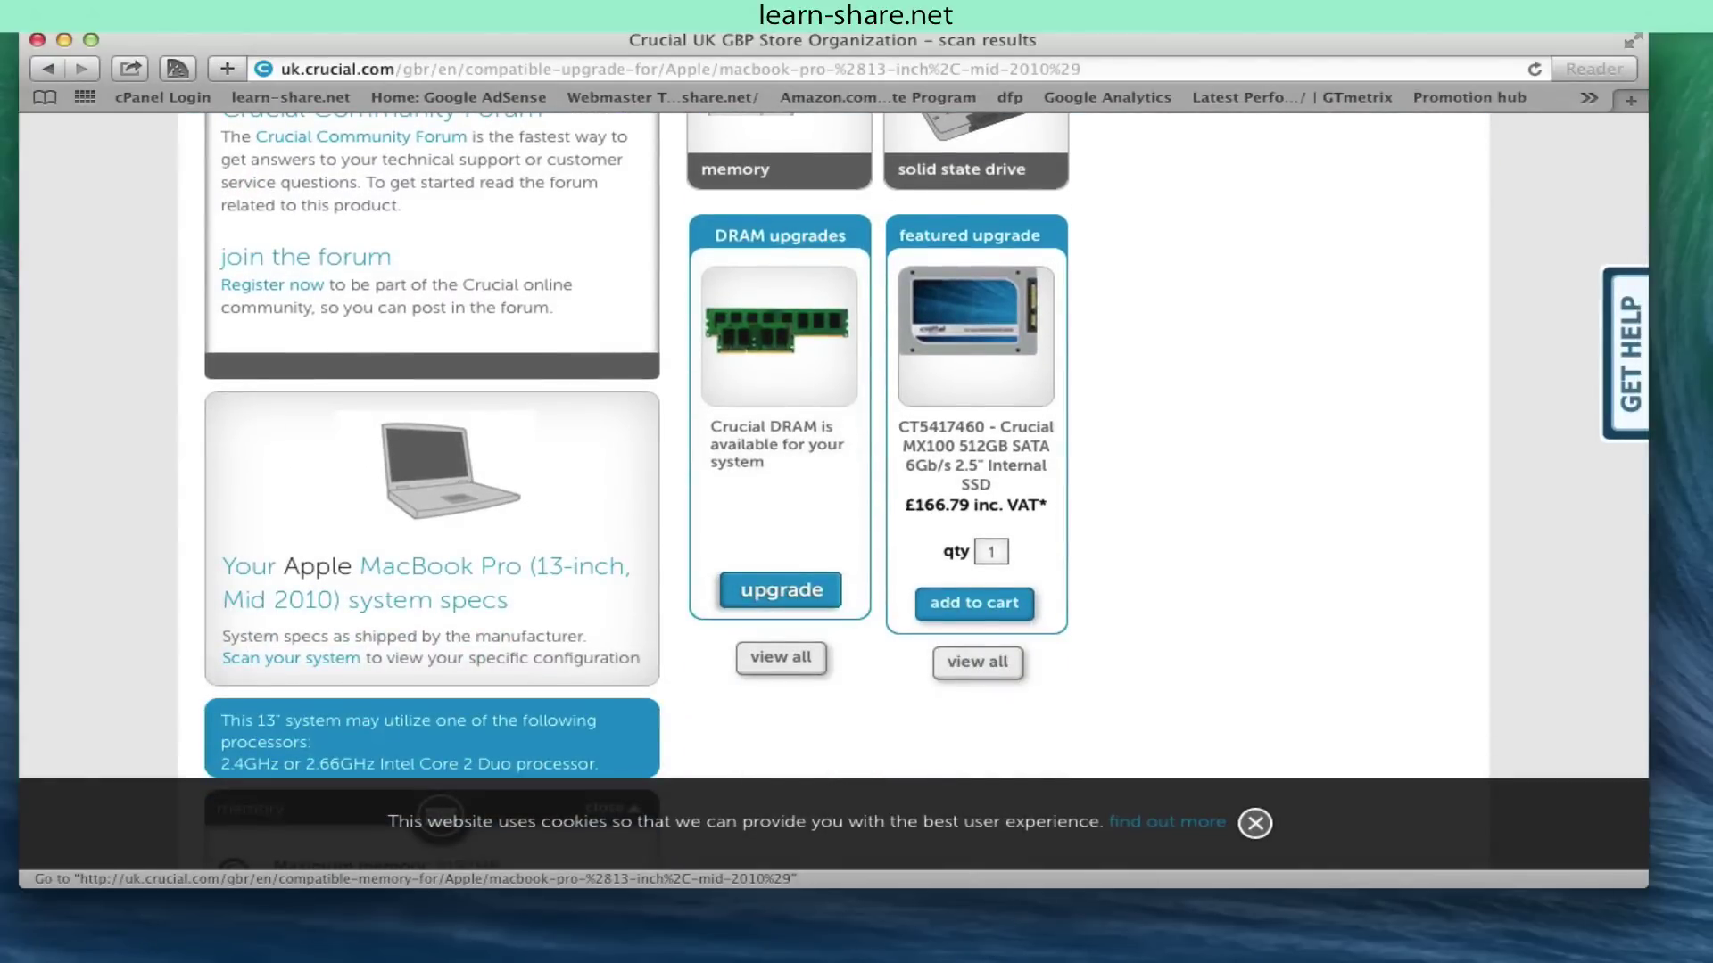
scroll(856, 482, up, 5)
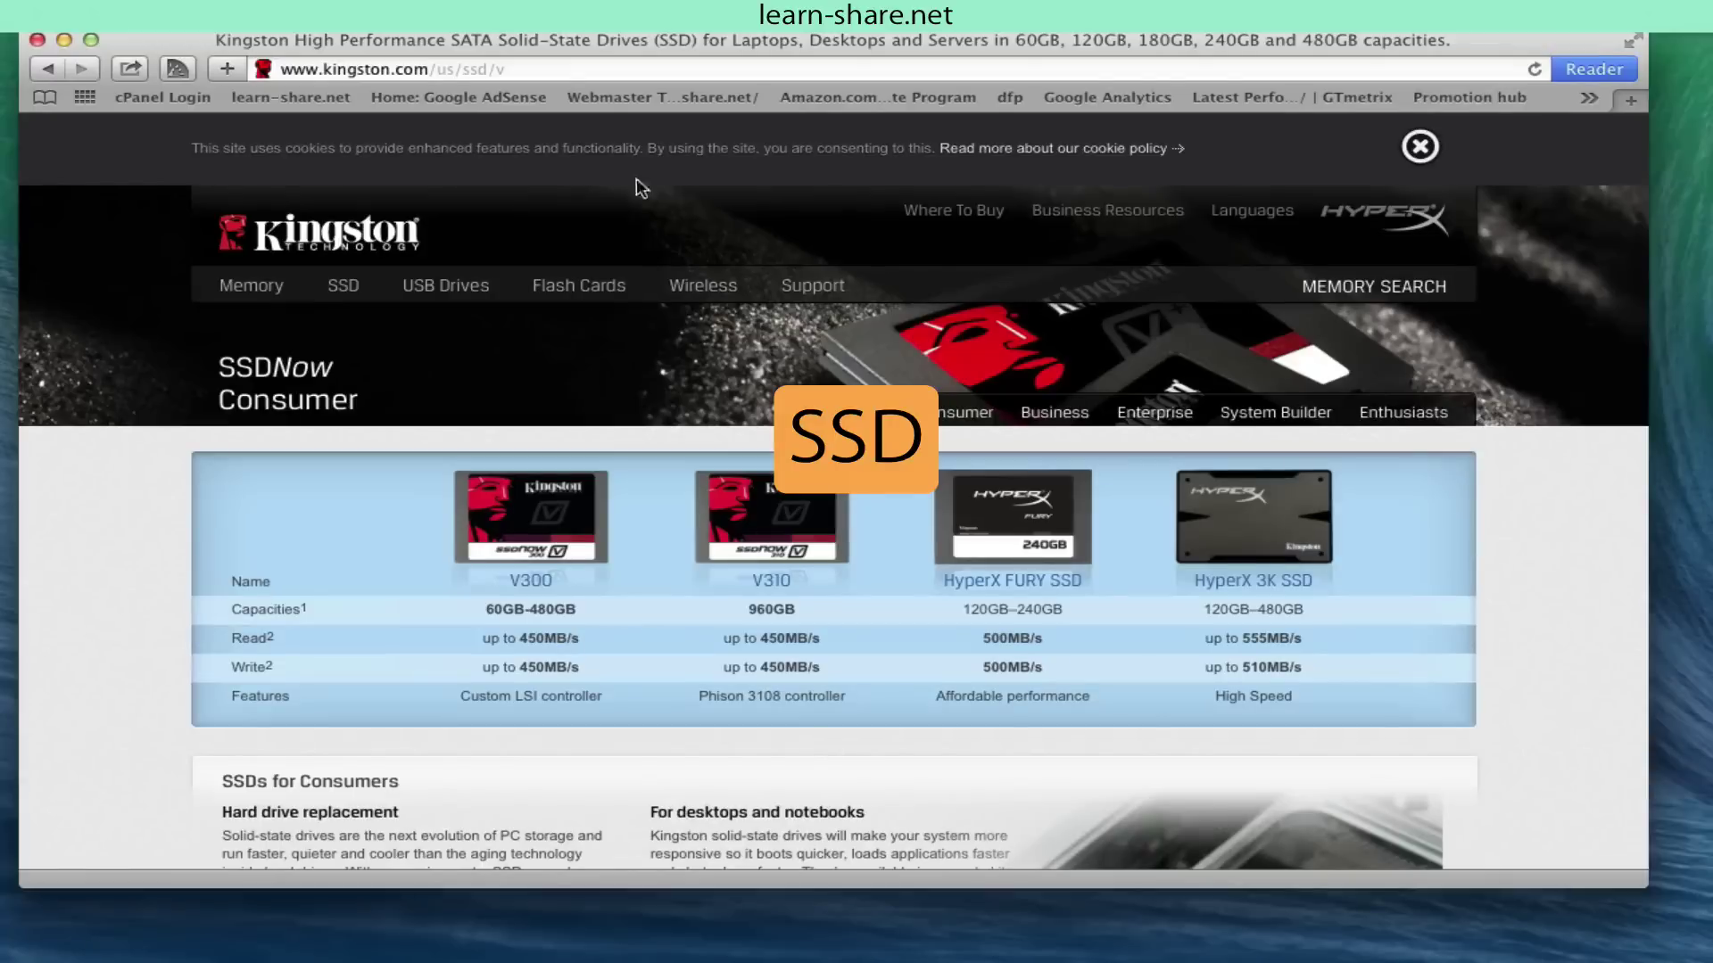
Step: Go to the Crucial website from the Safari address bar
click(557, 70)
text(crucial)
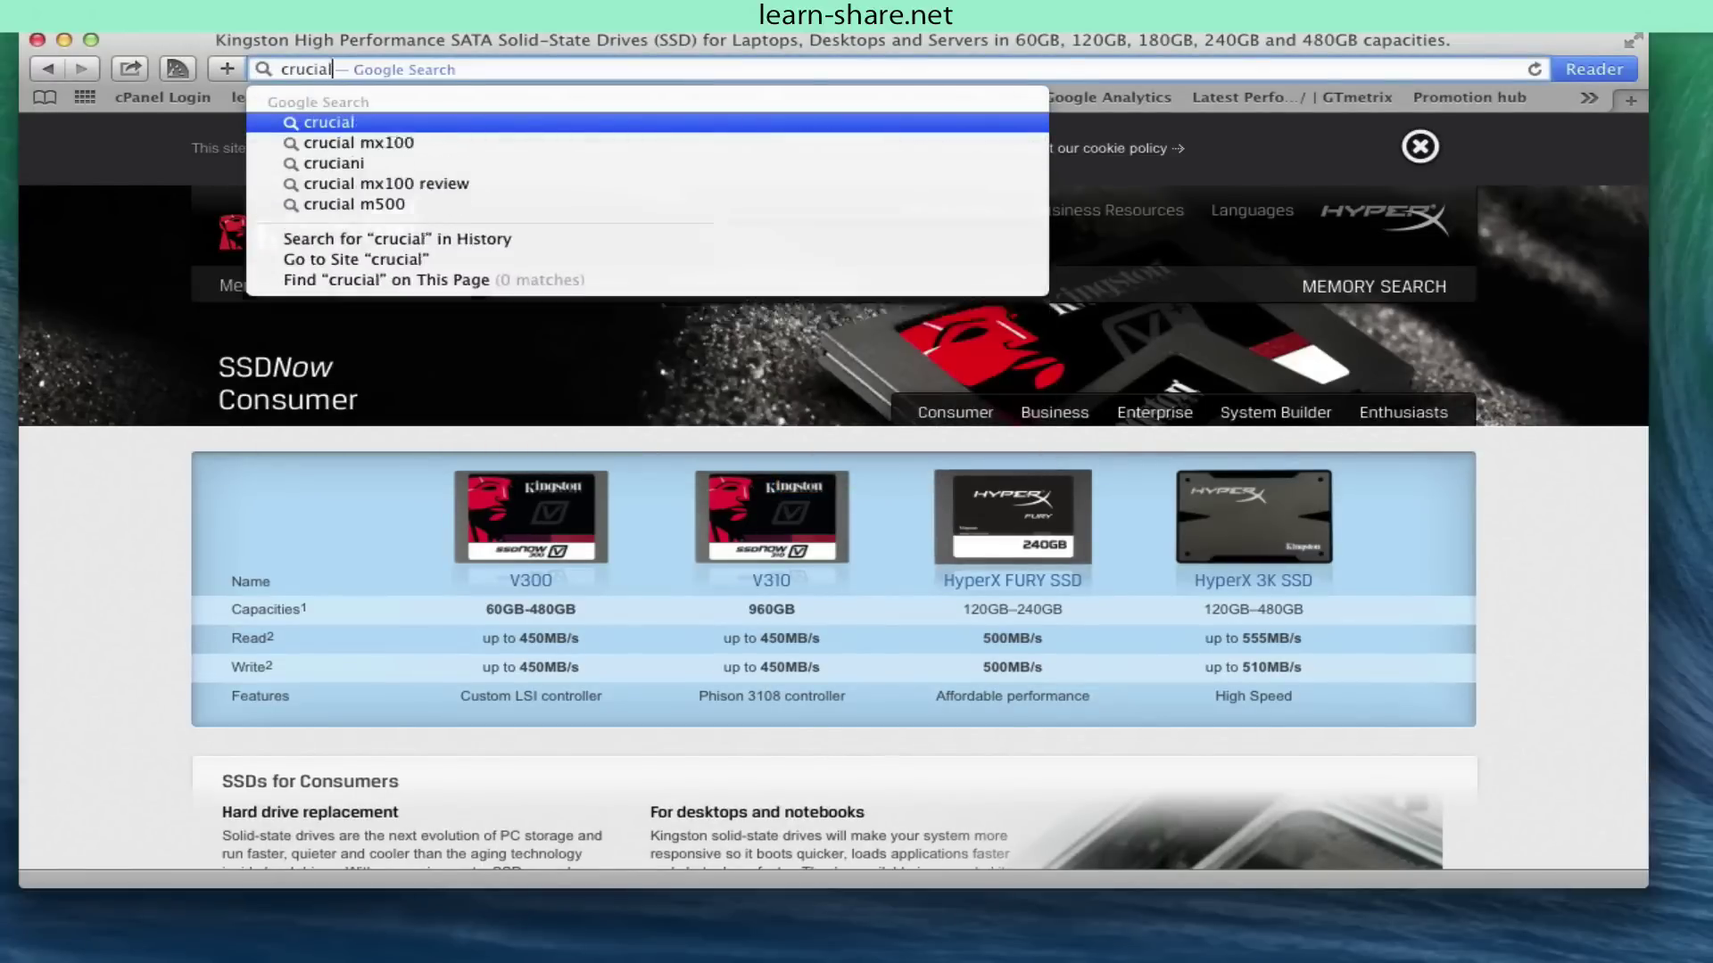
key(Return)
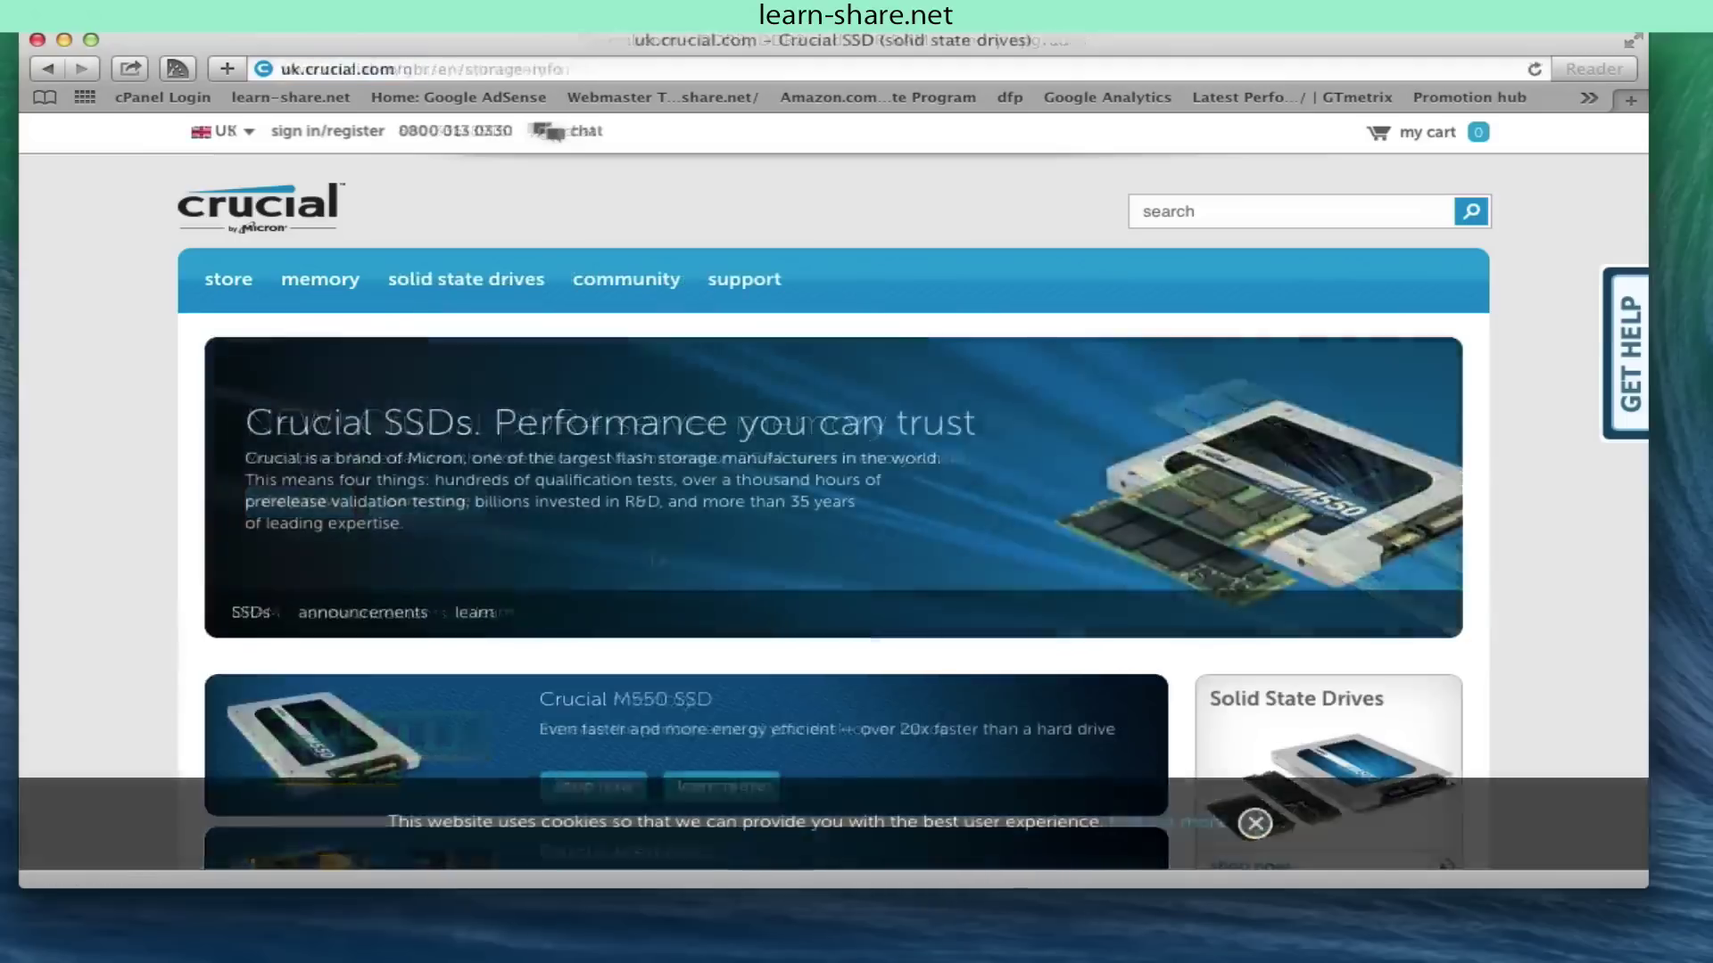
scroll(857, 535, down, 3)
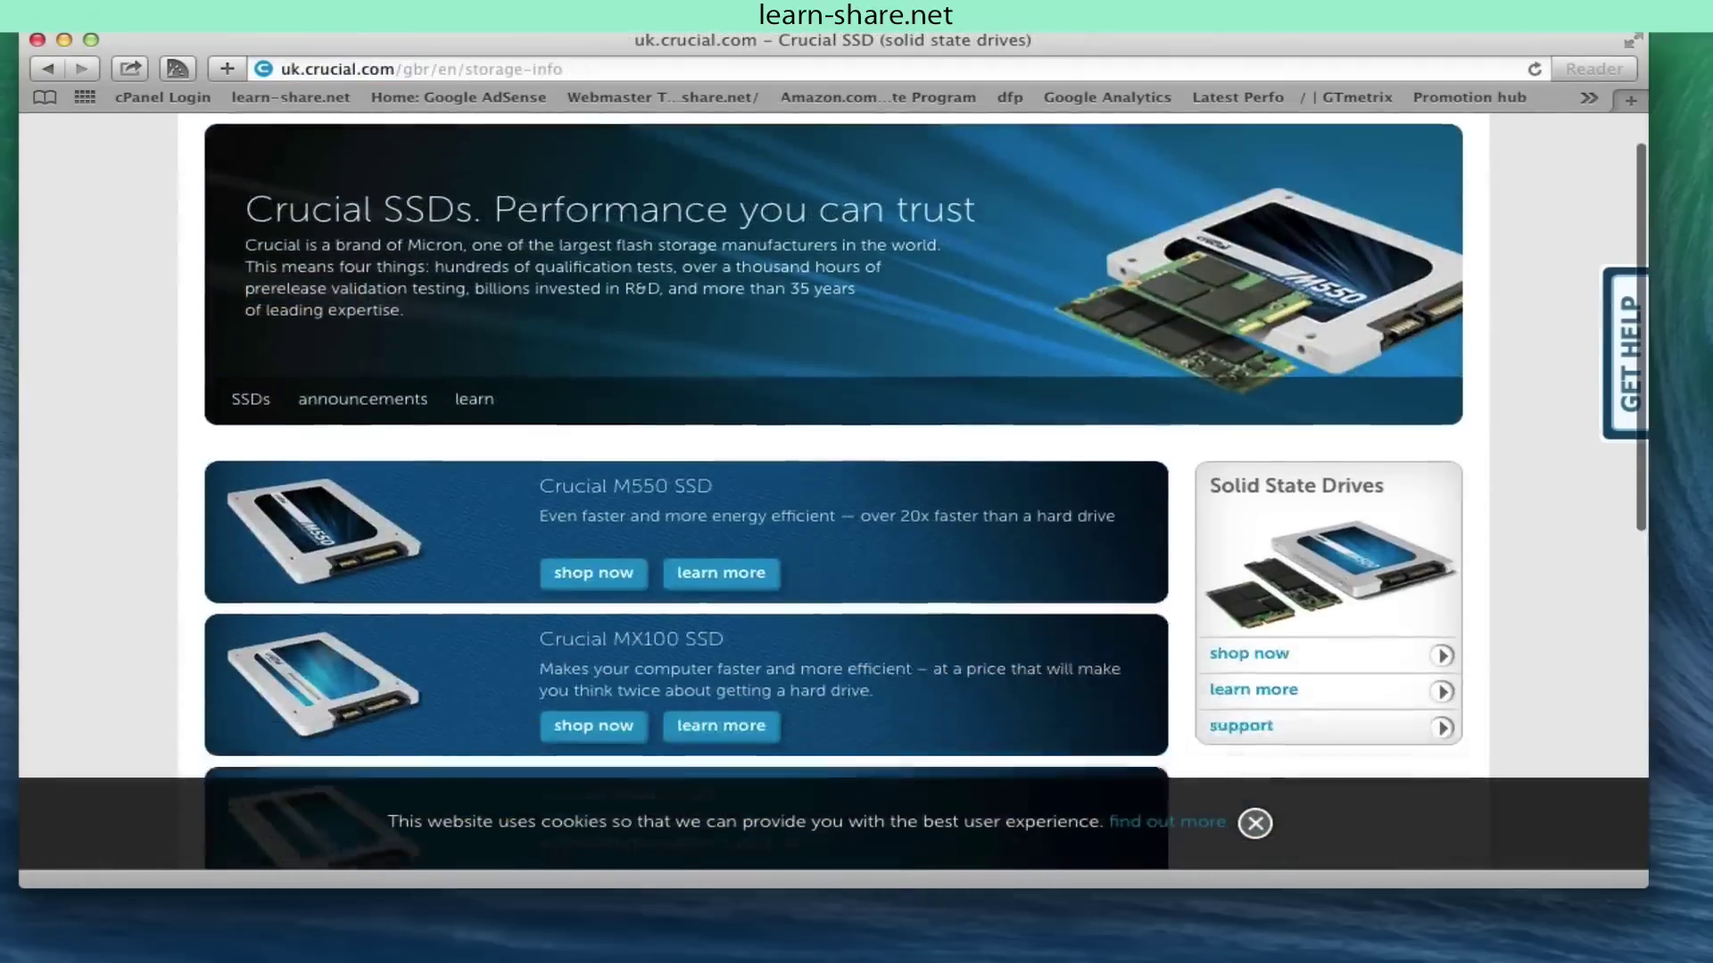
scroll(856, 536, down, 2)
scroll(856, 535, down, 2)
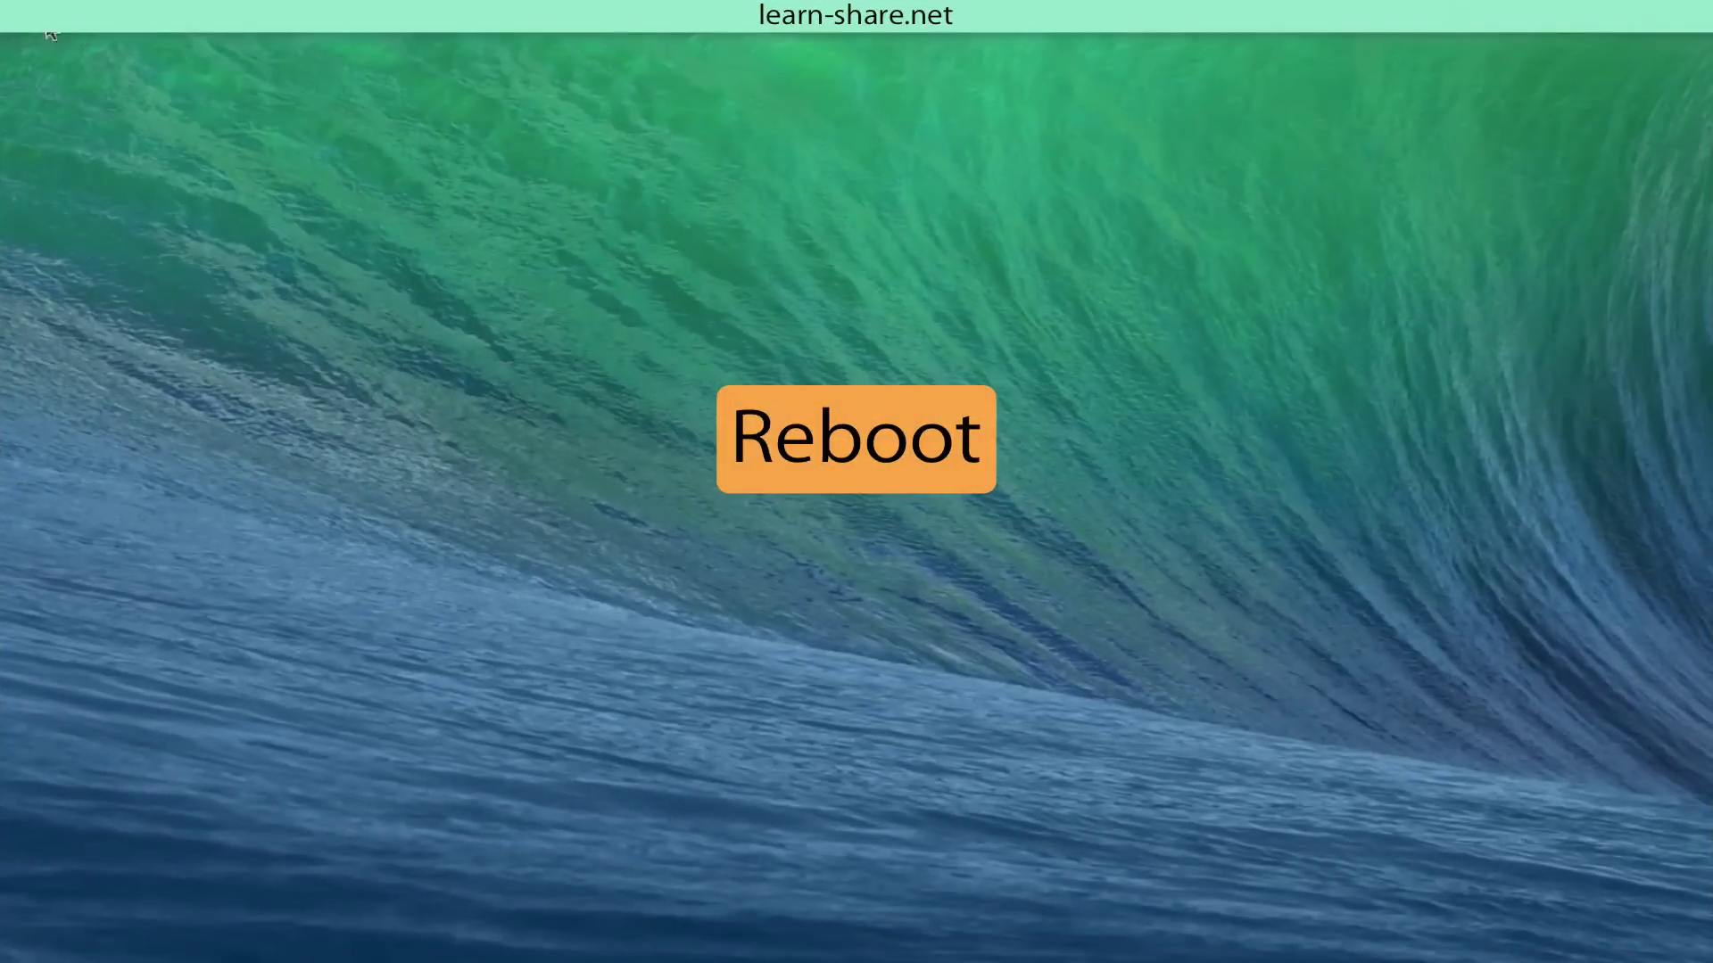
Step: Choose Restart… from the Apple menu to get the restart confirmation
click(50, 34)
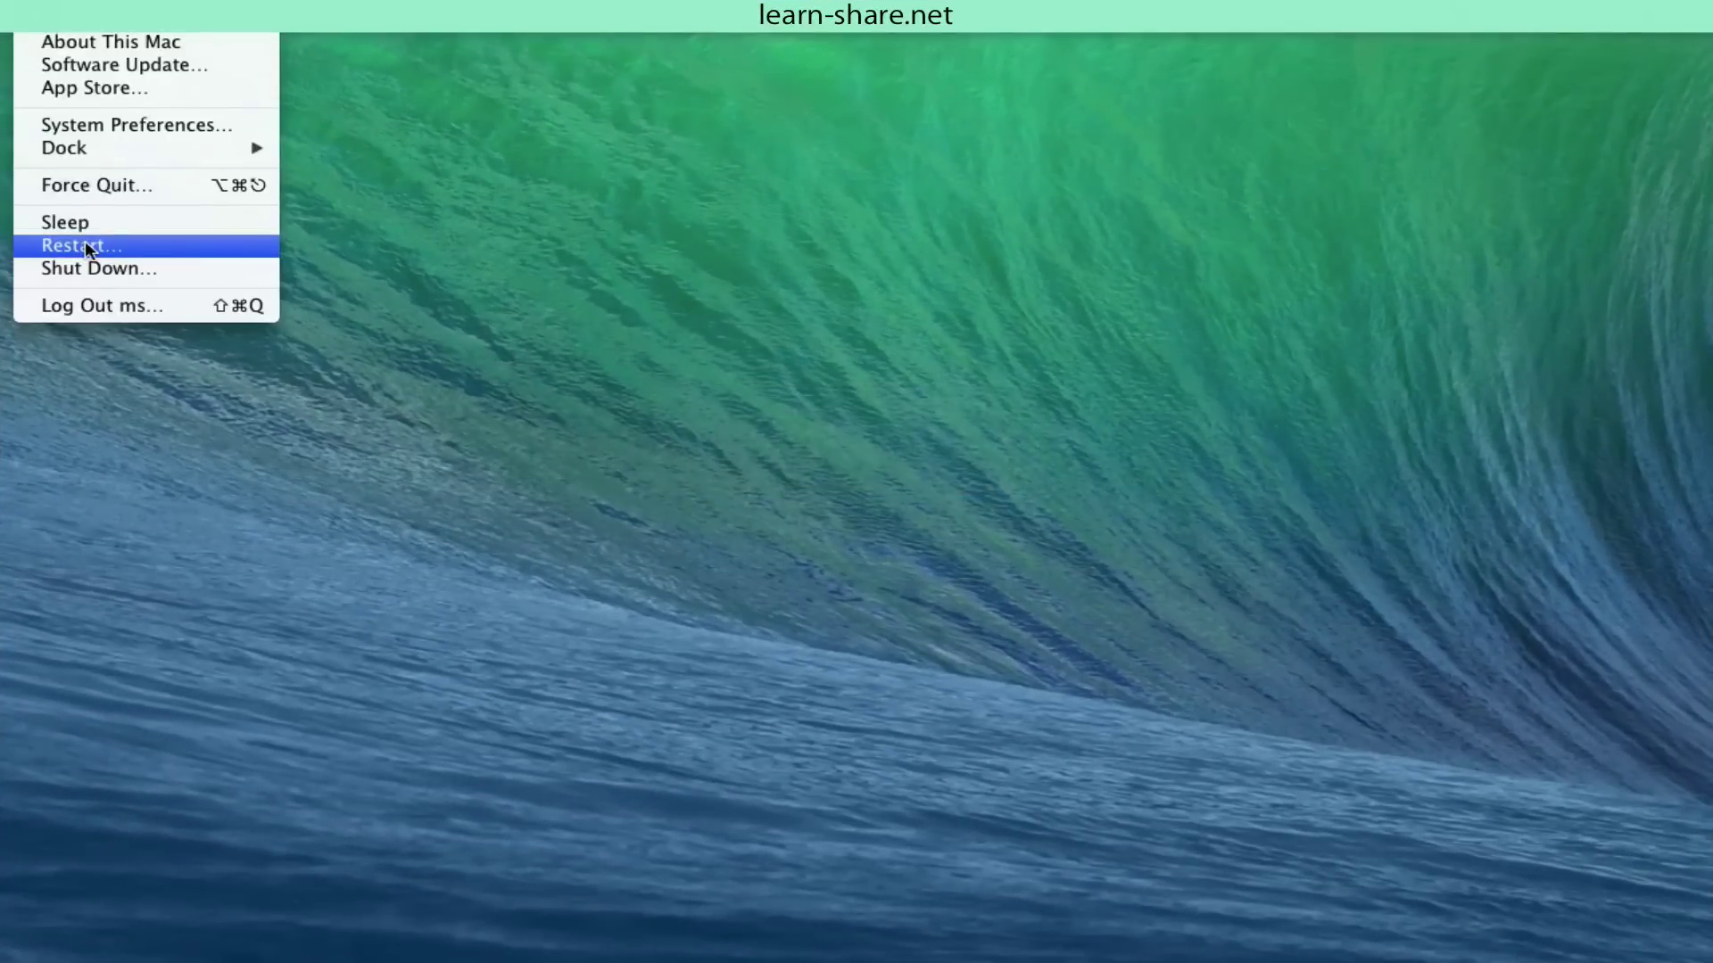
click(84, 246)
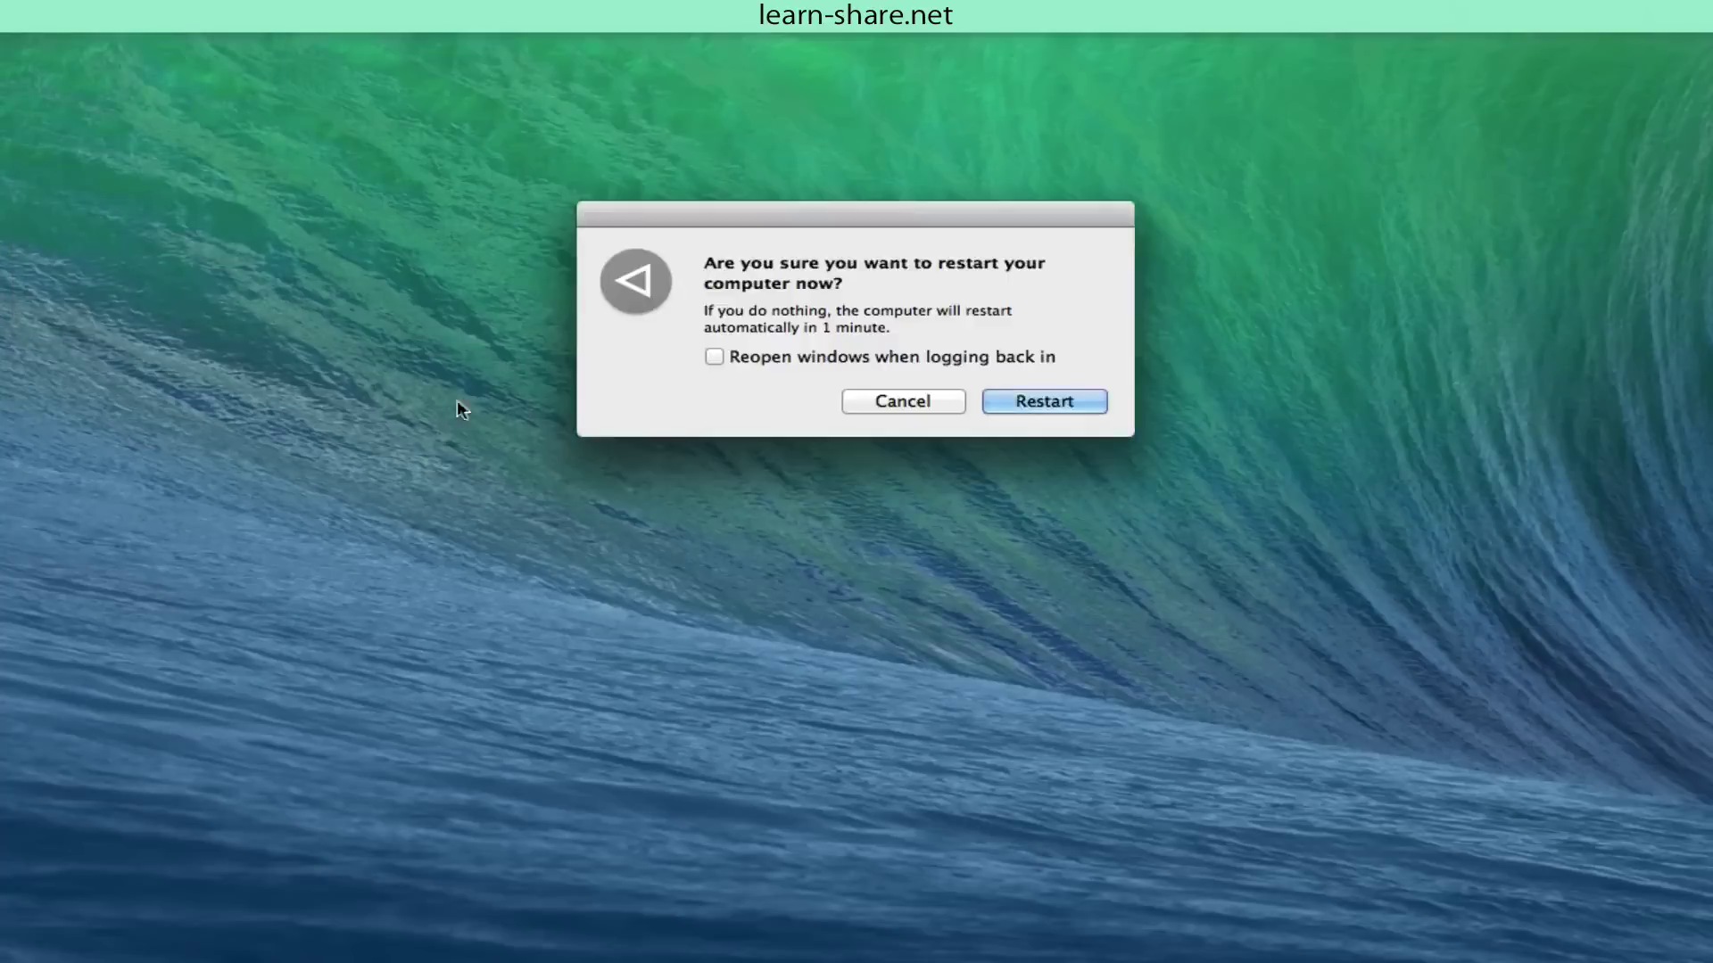